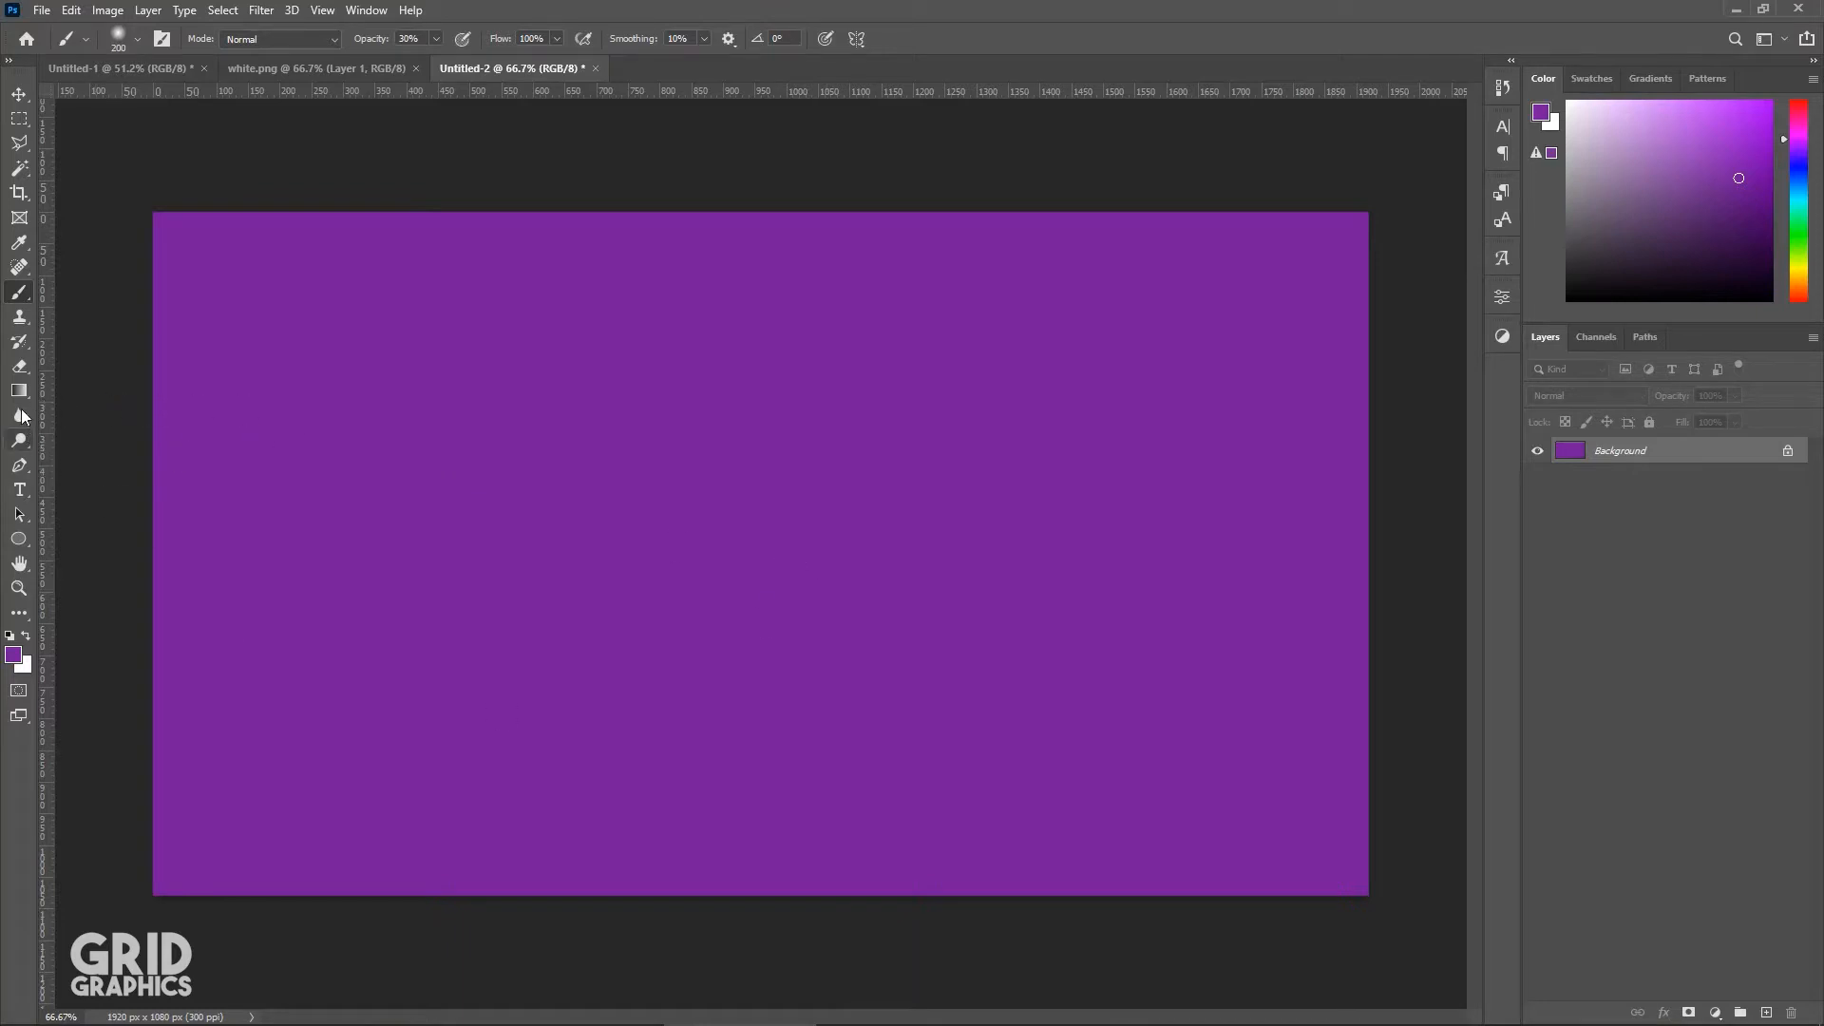
Step: Place one vertical and one horizontal guide crossing at the centre of the purple canvas
{"action": "left_click", "coordinate": [18, 539]}
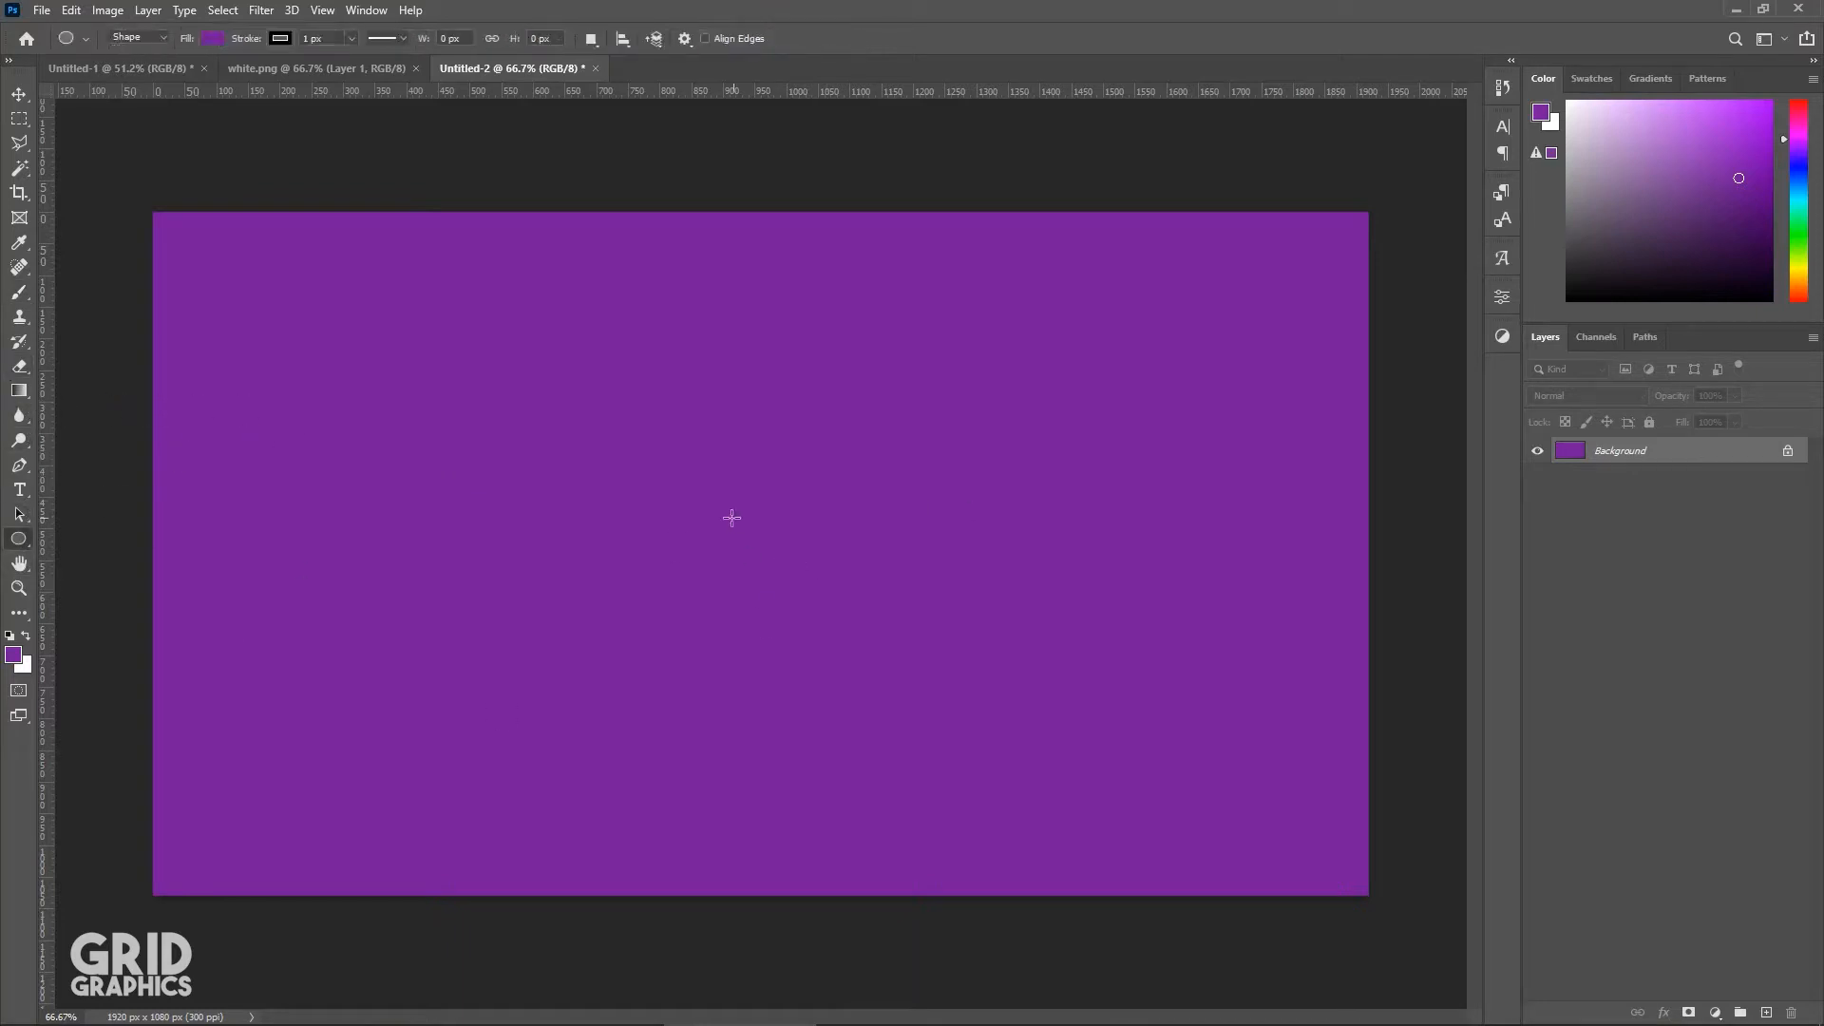
{"action": "left_click_drag", "start_coordinate": [41, 157], "coordinate": [760, 482]}
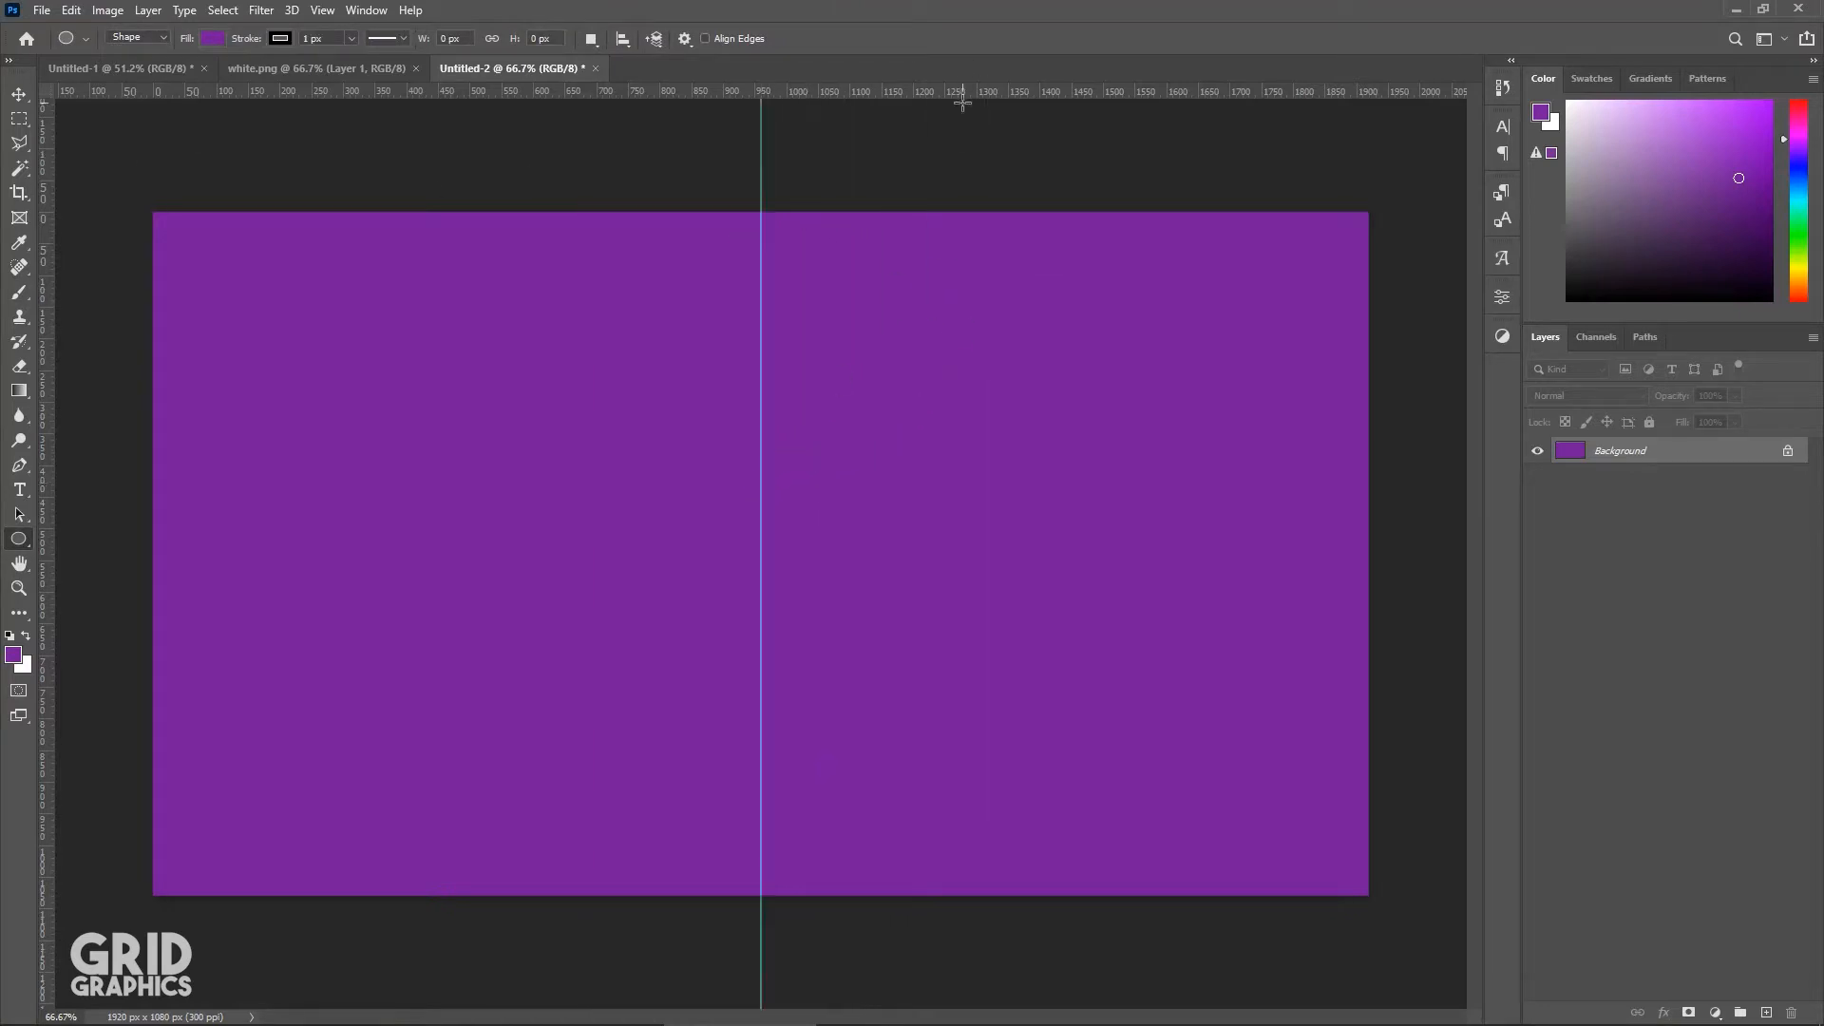
{"action": "left_click_drag", "start_coordinate": [960, 91], "coordinate": [922, 556]}
Step: Draw a circle about 1488 px in diameter centred on the guide crossing and give it no stroke
{"action": "left_click_drag", "start_coordinate": [760, 554], "coordinate": [1490, 1020]}
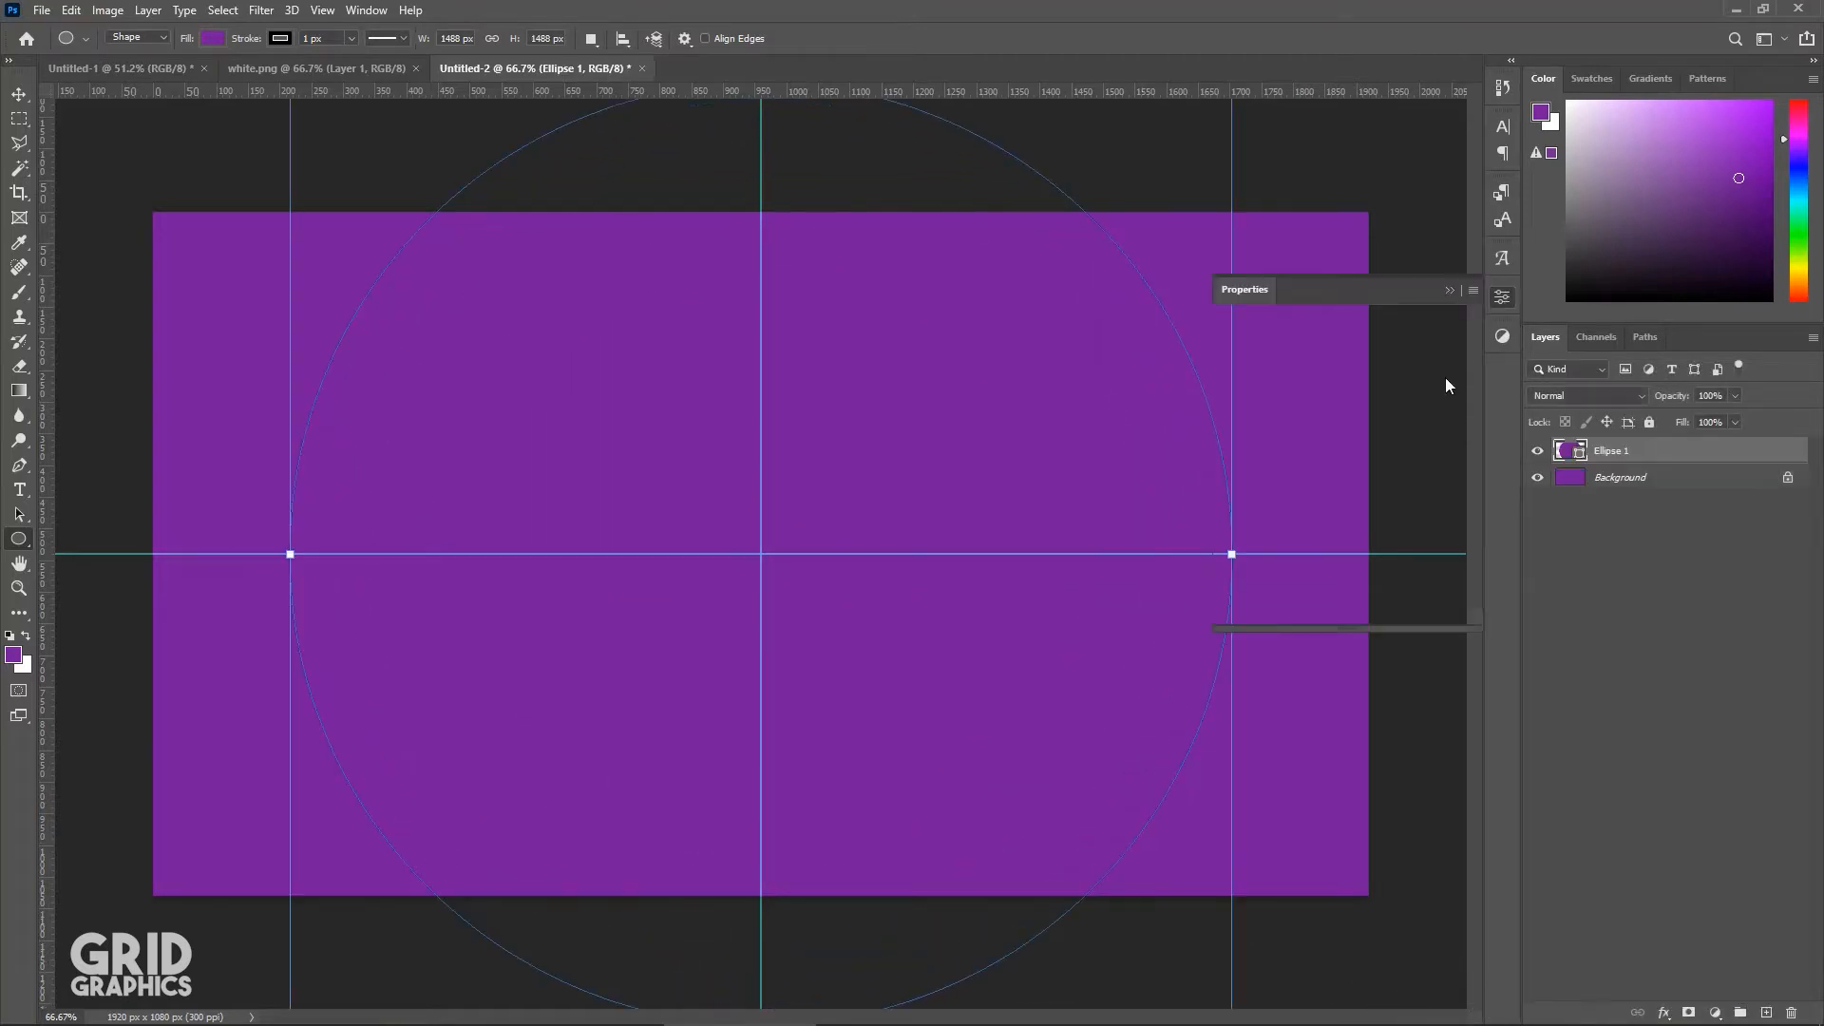
{"action": "left_click", "coordinate": [1284, 516]}
{"action": "left_click", "coordinate": [1244, 552]}
{"action": "left_click", "coordinate": [1451, 290]}
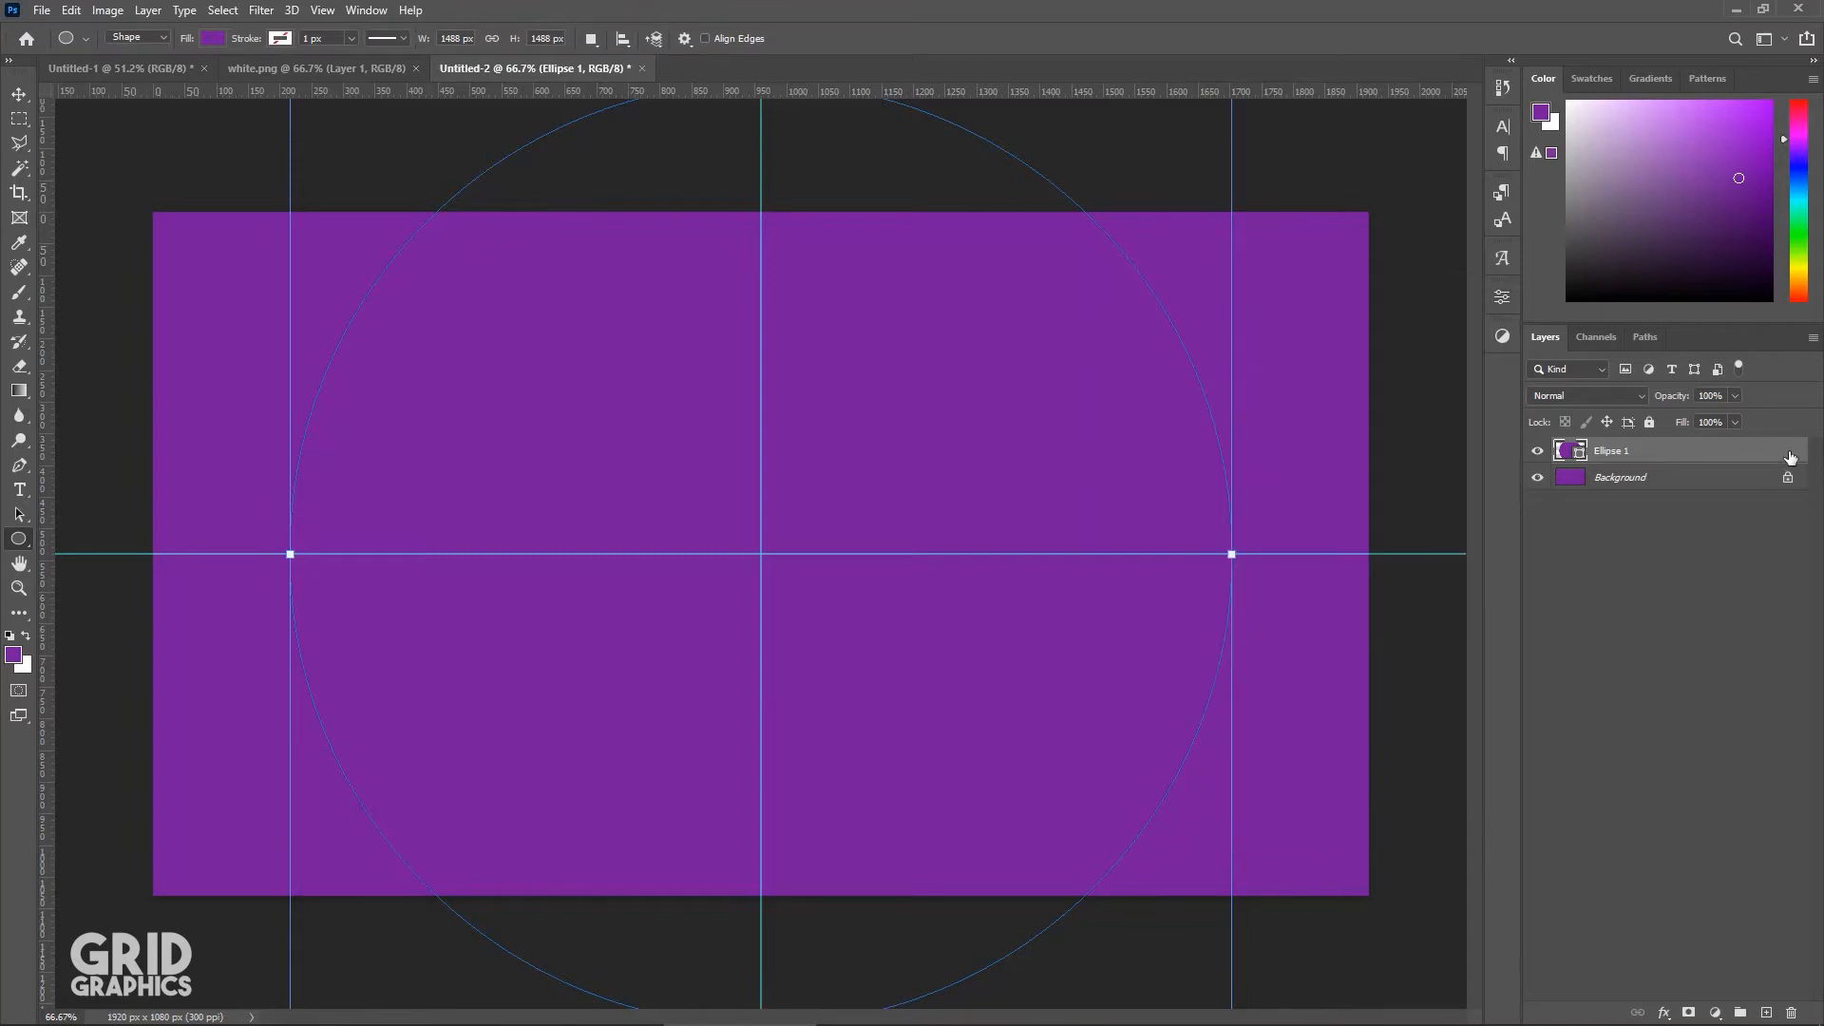
Step: Give the large circle a black inner shadow with 30% opacity, 90° angle, 31 px distance, 60% choke, 170 px size and 2% noise
{"action": "key", "text": "alt+l"}
{"action": "key", "text": "y"}
{"action": "key", "text": "n"}
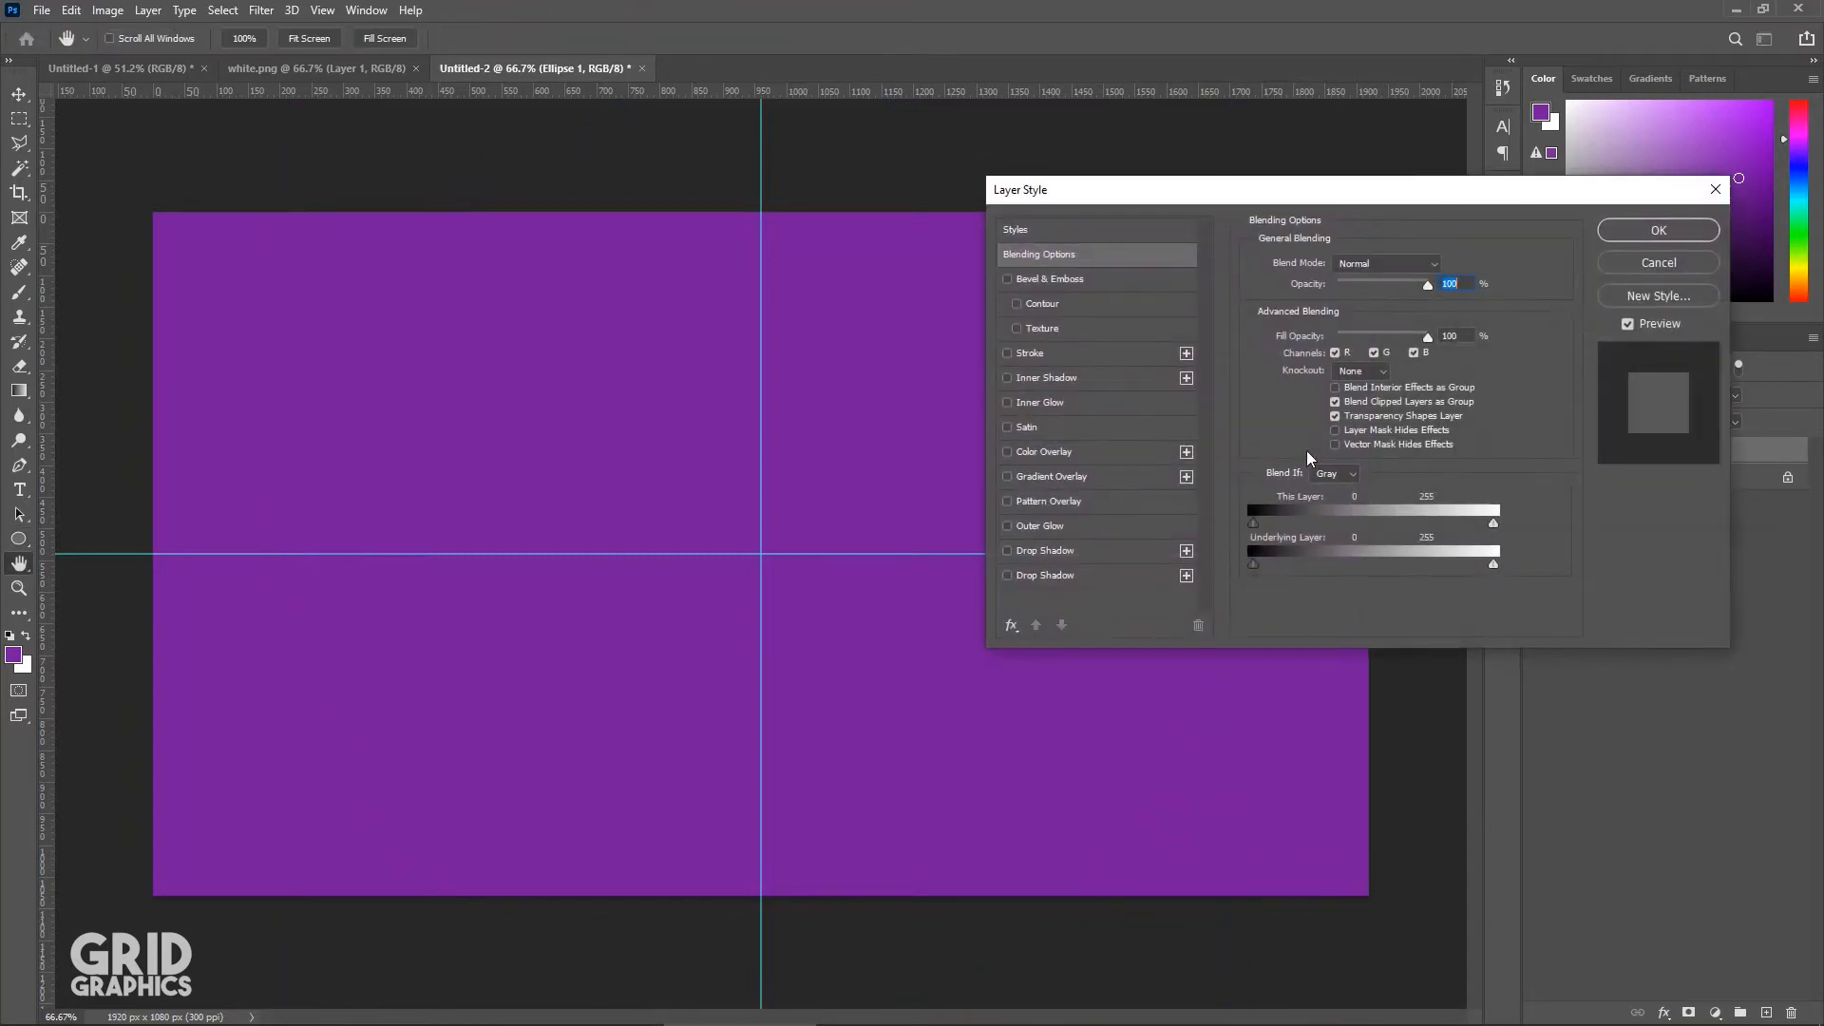
{"action": "left_click", "coordinate": [1046, 378]}
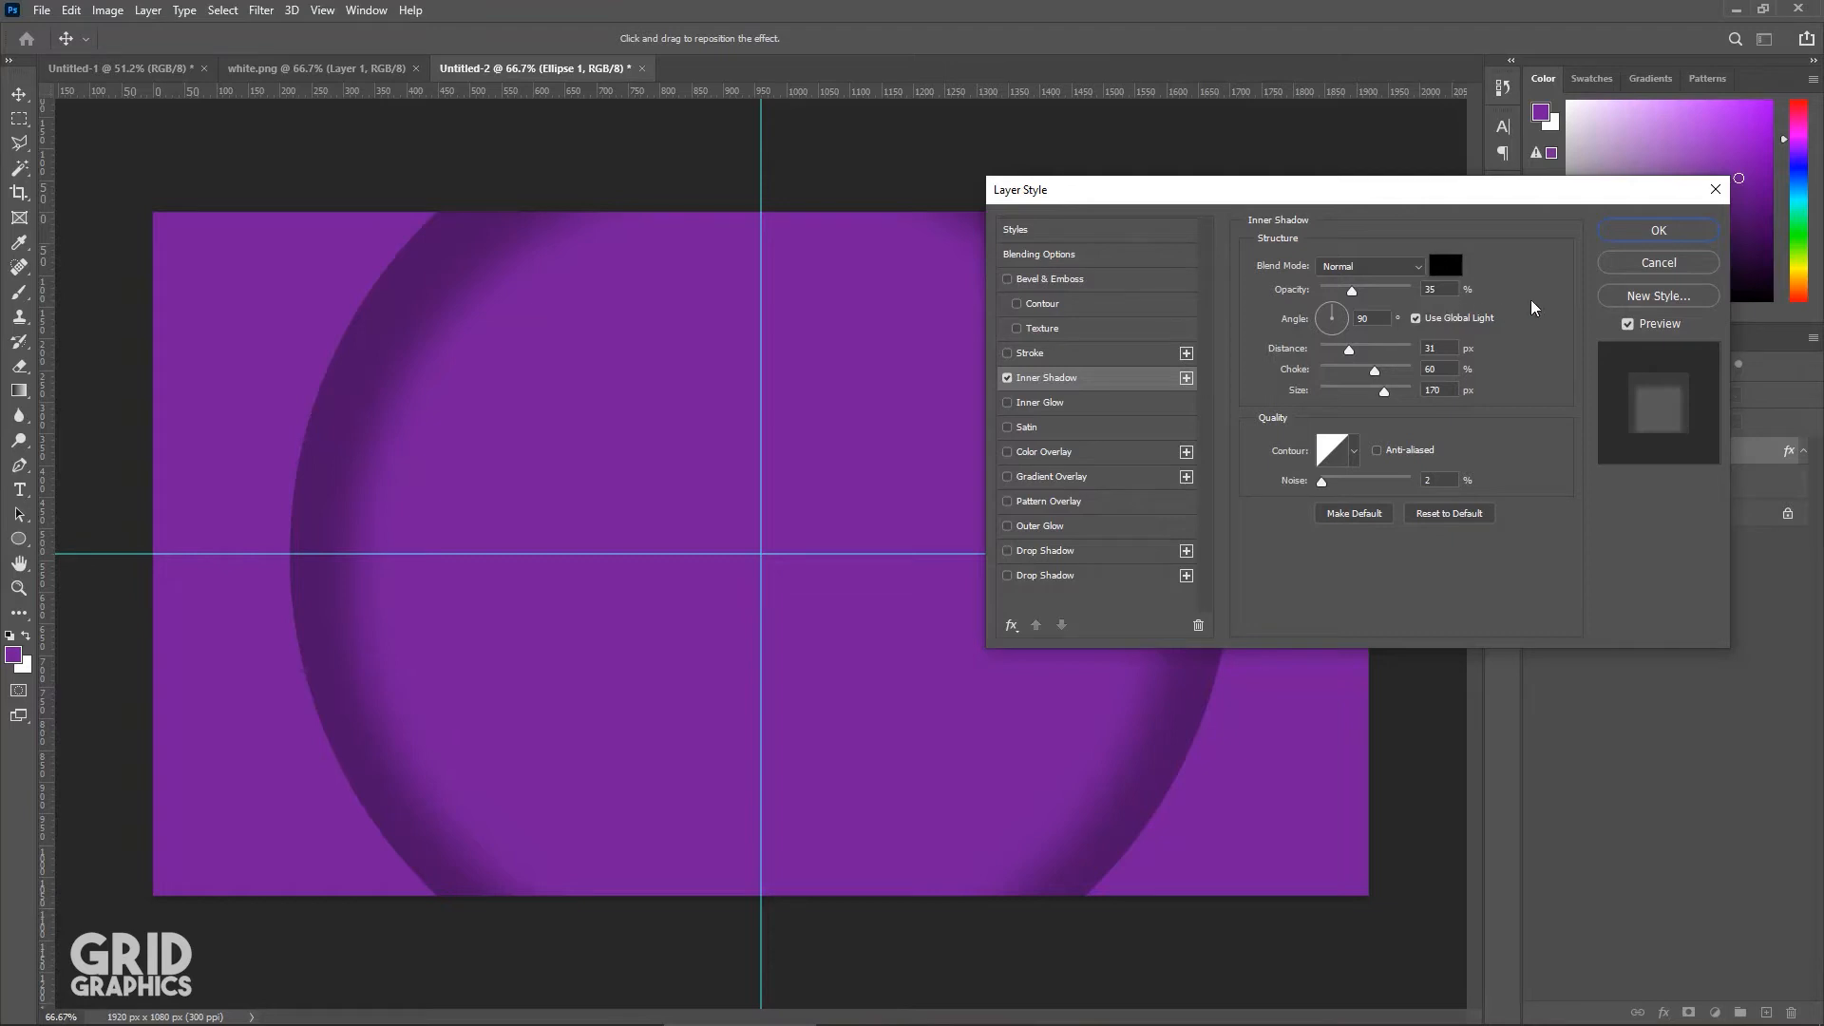
{"action": "left_click", "coordinate": [1352, 291]}
{"action": "key", "text": "Return"}
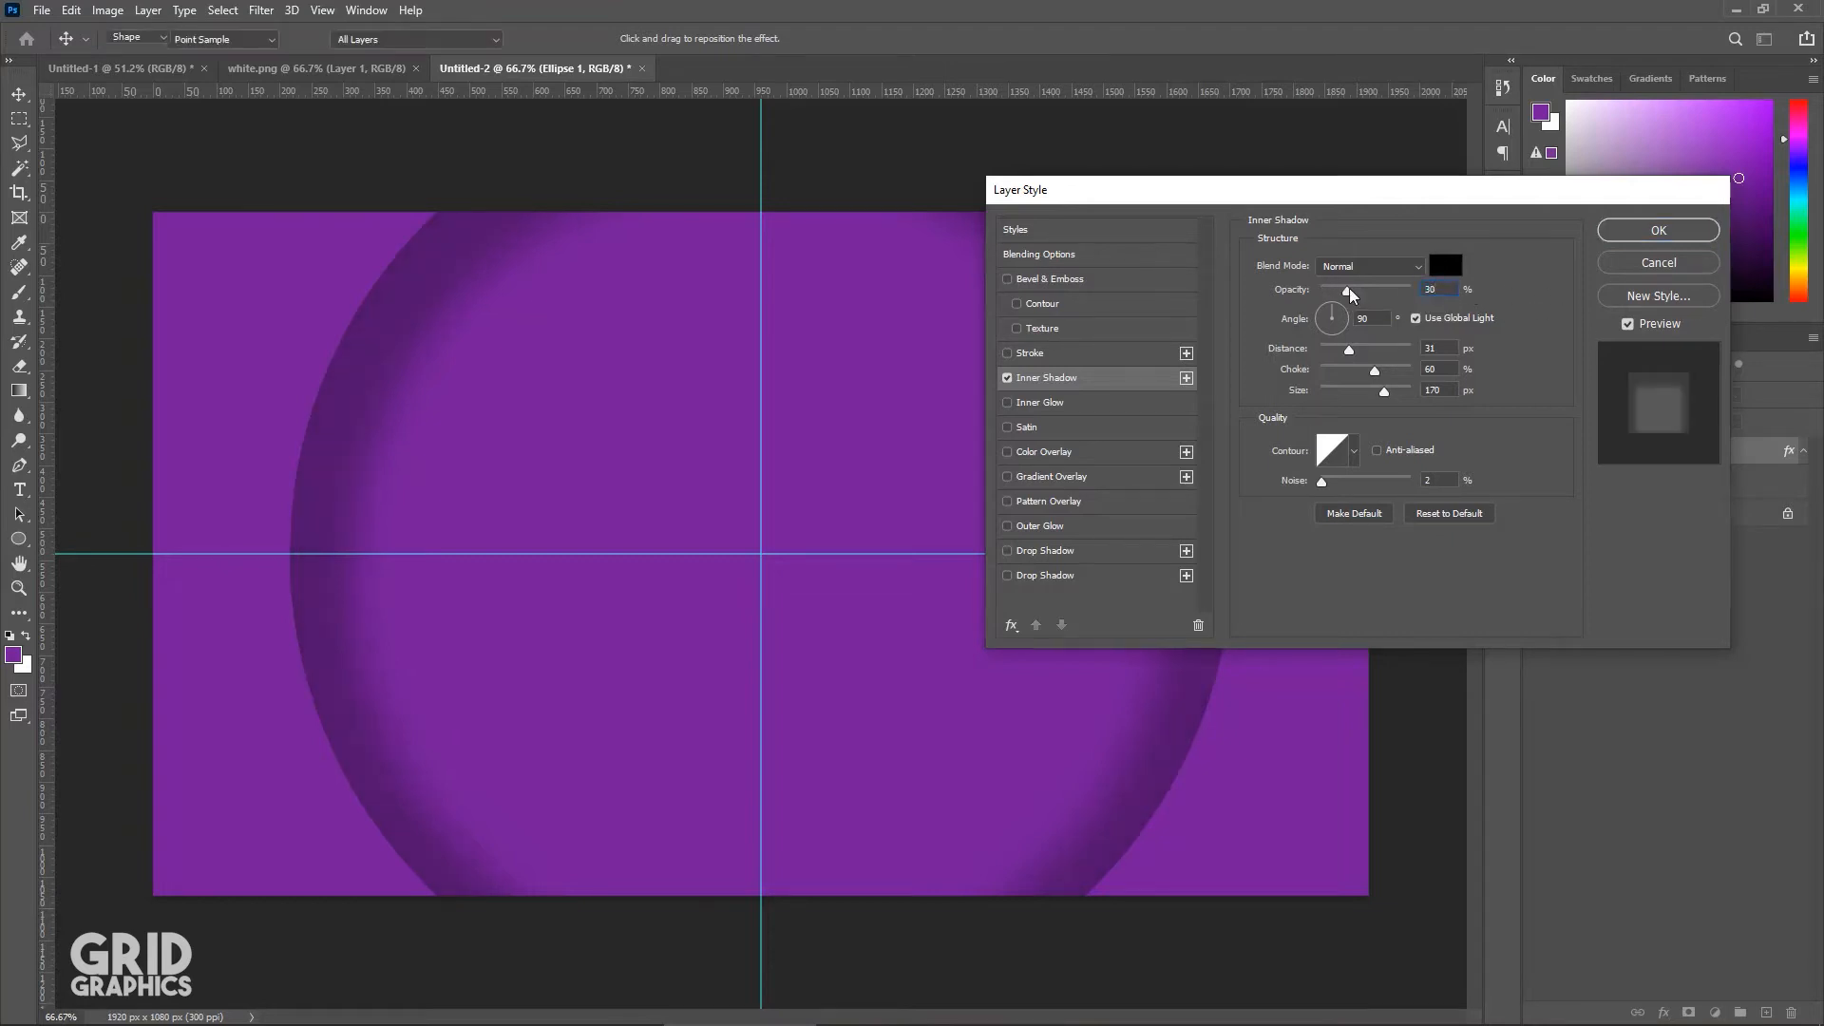
{"action": "left_click", "coordinate": [1628, 747]}
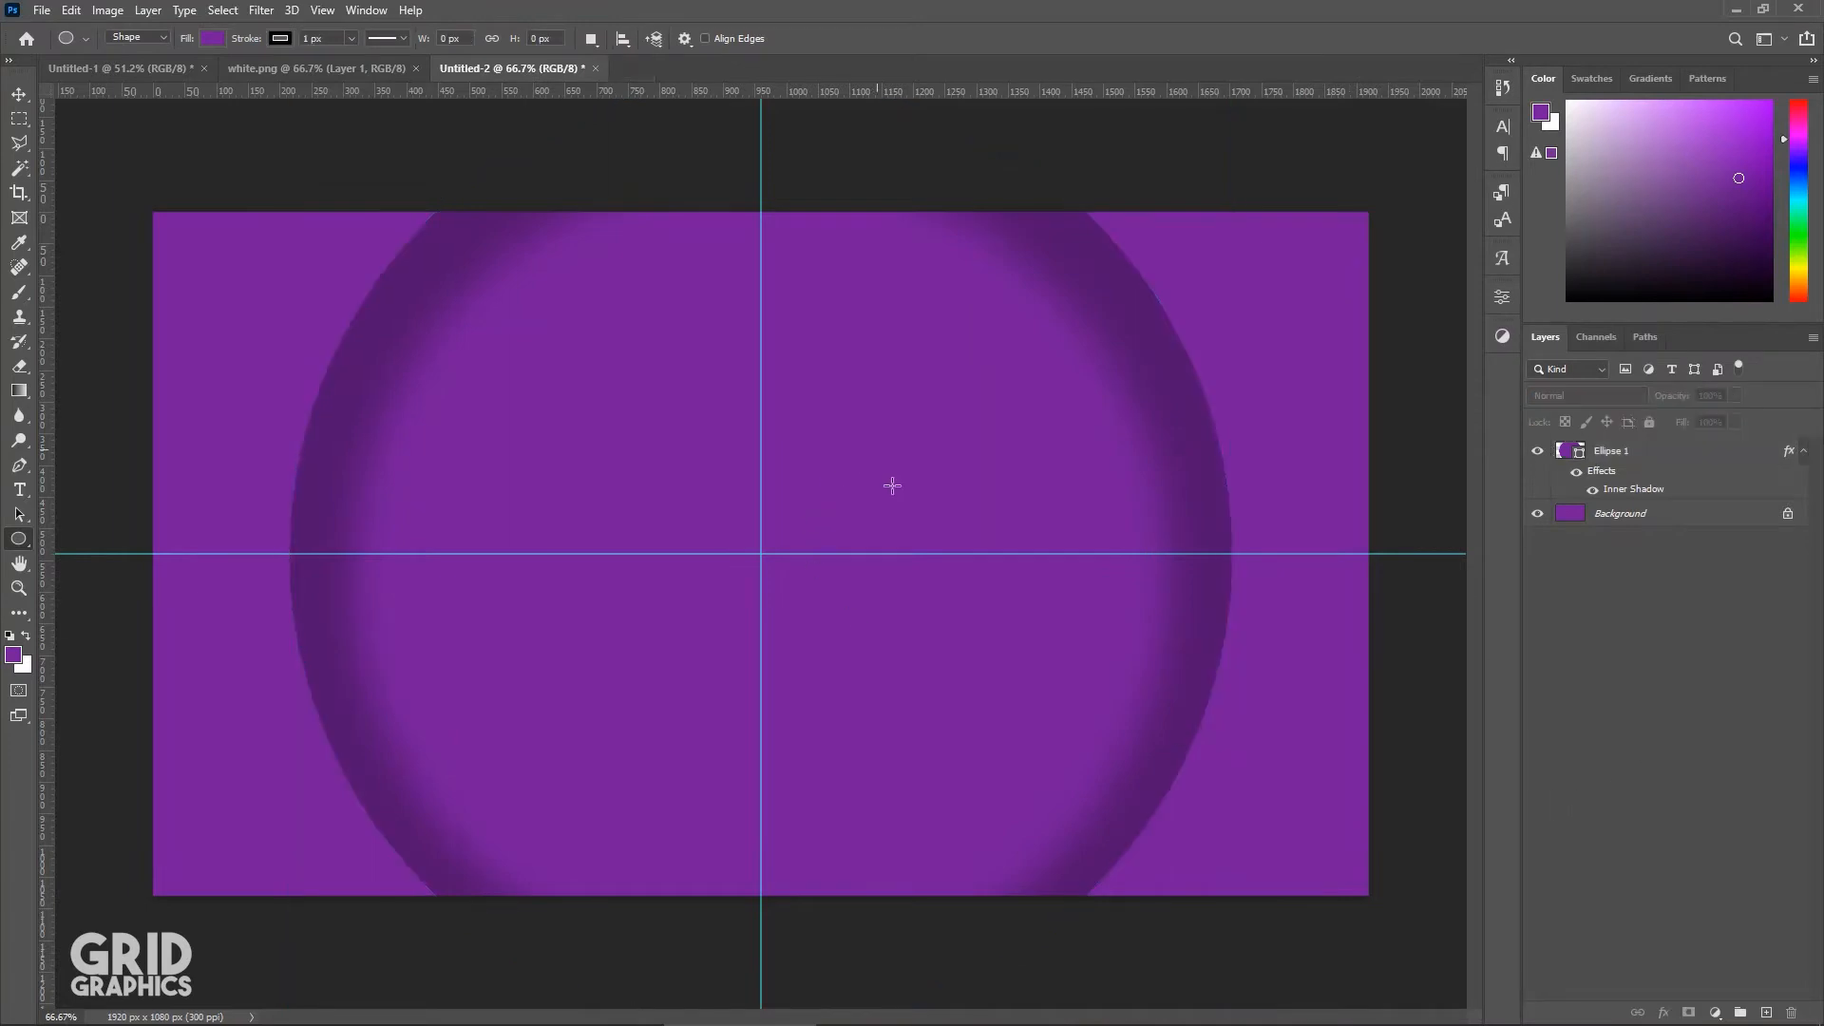
Step: Draw a second circle about 1114 px in diameter from the guide crossing and remove its stroke
{"action": "left_click", "coordinate": [760, 555]}
{"action": "left_click", "coordinate": [760, 555]}
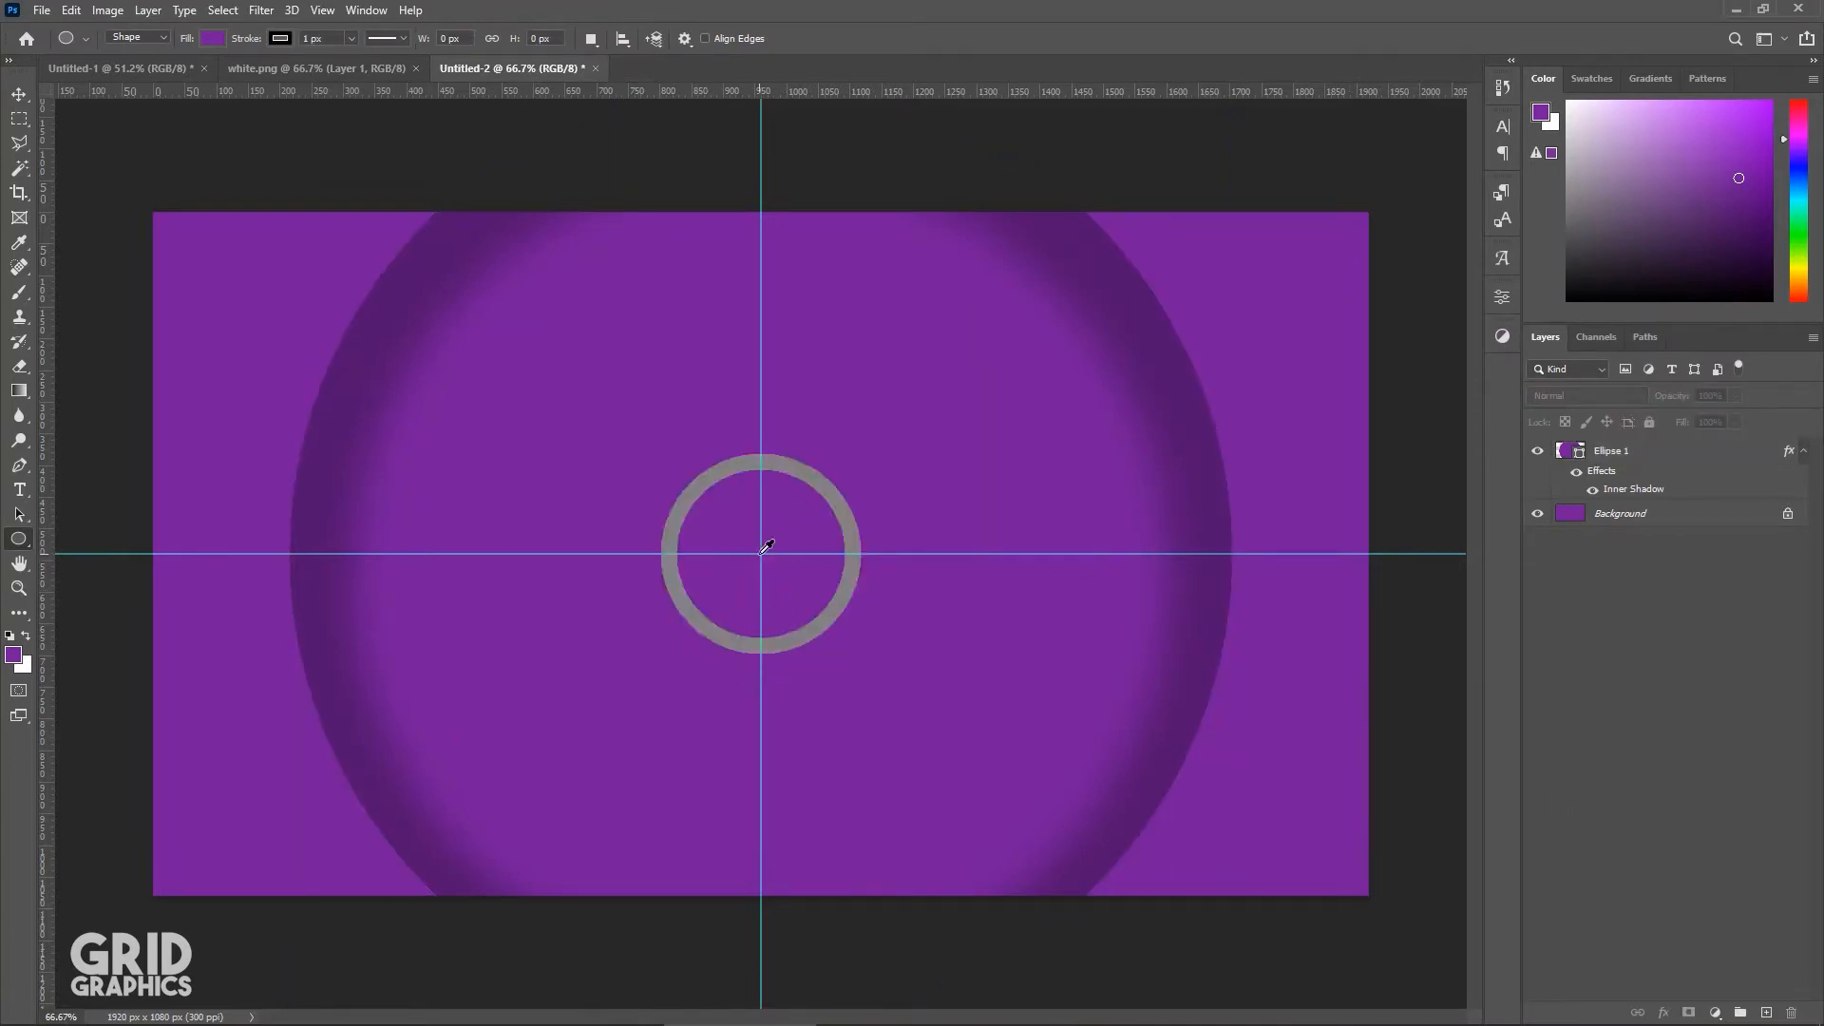
{"action": "key", "text": "alt+shift"}
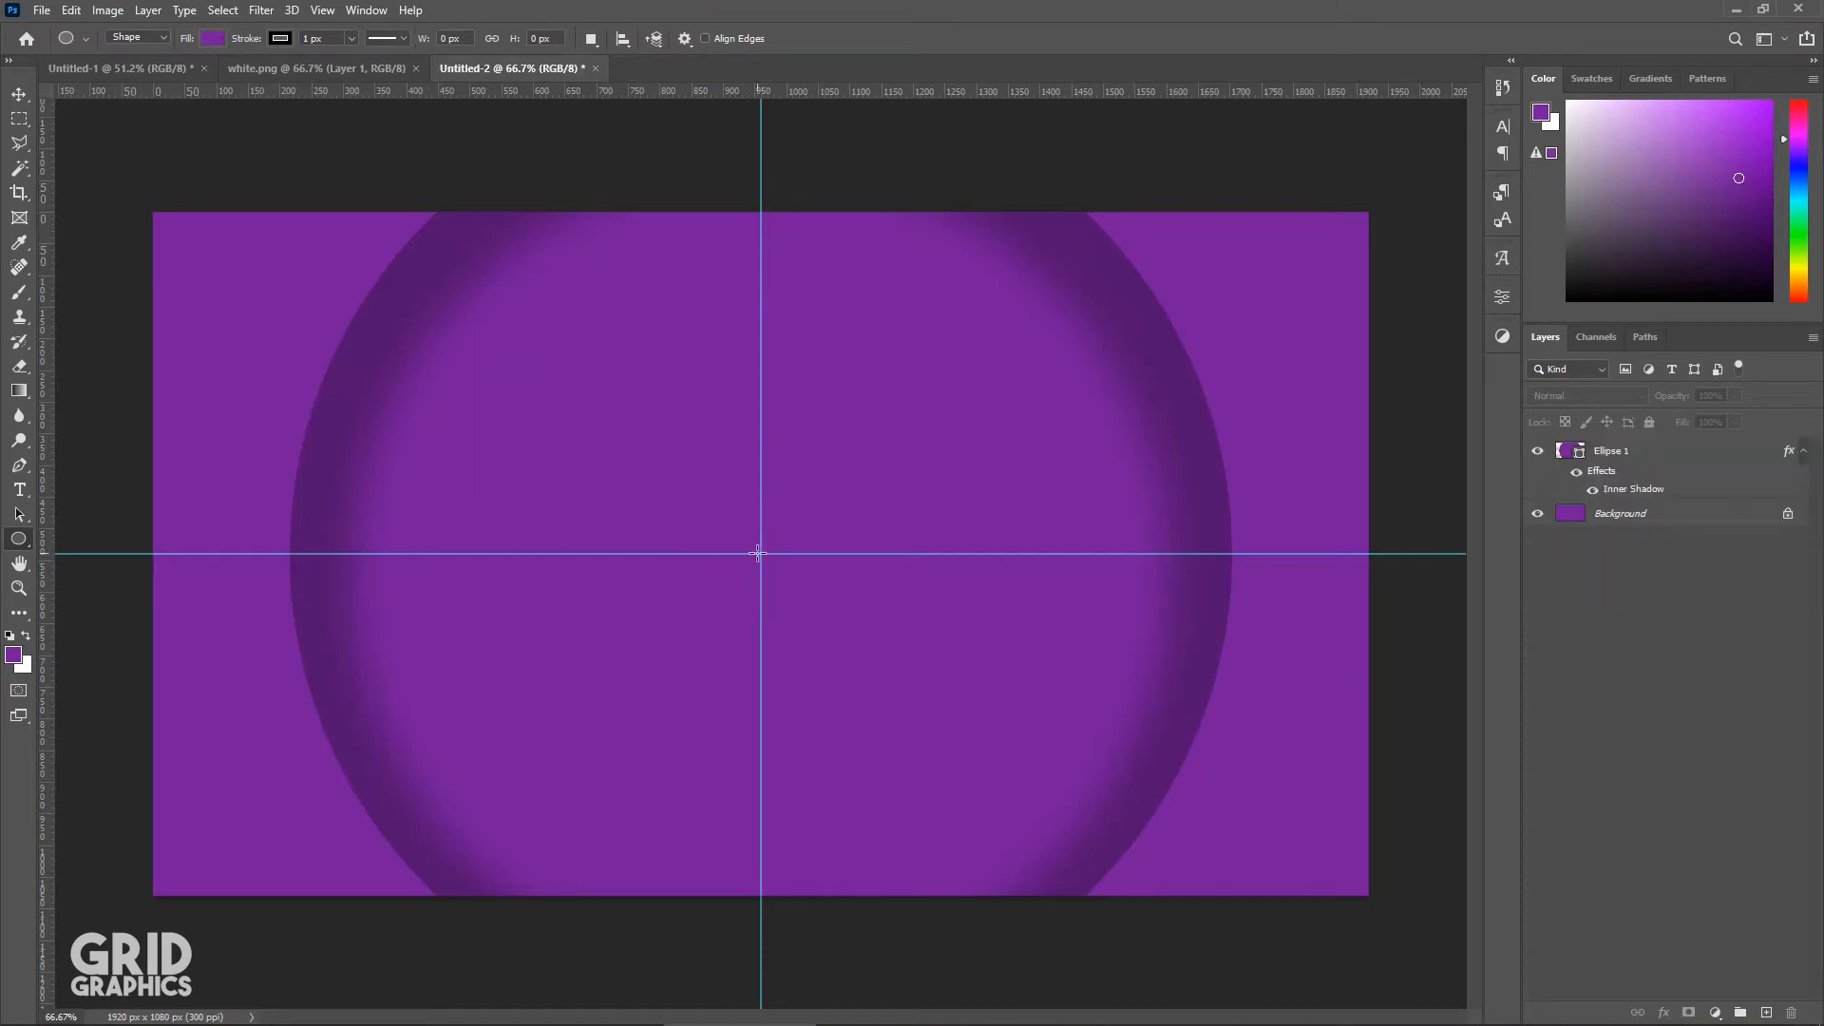
{"action": "mouse_move", "coordinate": [761, 554]}
{"action": "left_mouse_down"}
{"action": "mouse_move", "coordinate": [981, 760]}
{"action": "mouse_move", "coordinate": [1191, 906]}
{"action": "left_mouse_up"}
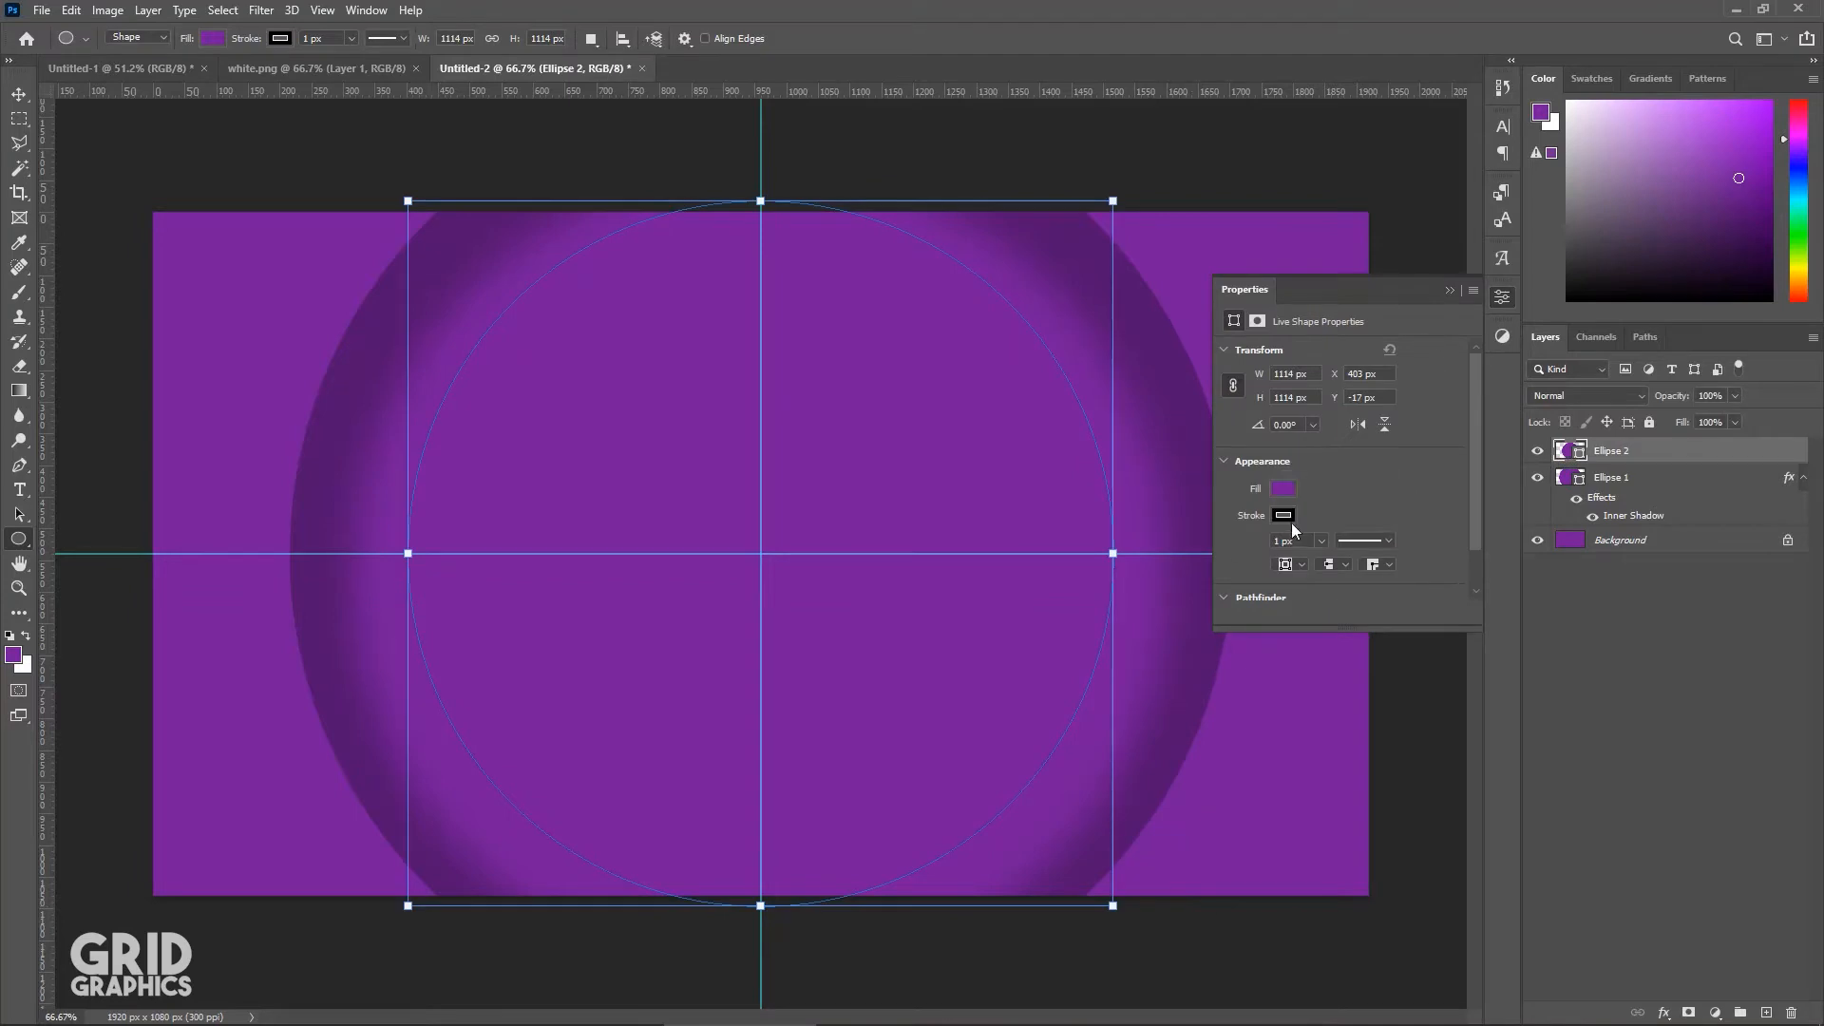
{"action": "left_click", "coordinate": [1288, 517]}
{"action": "left_click", "coordinate": [1244, 549]}
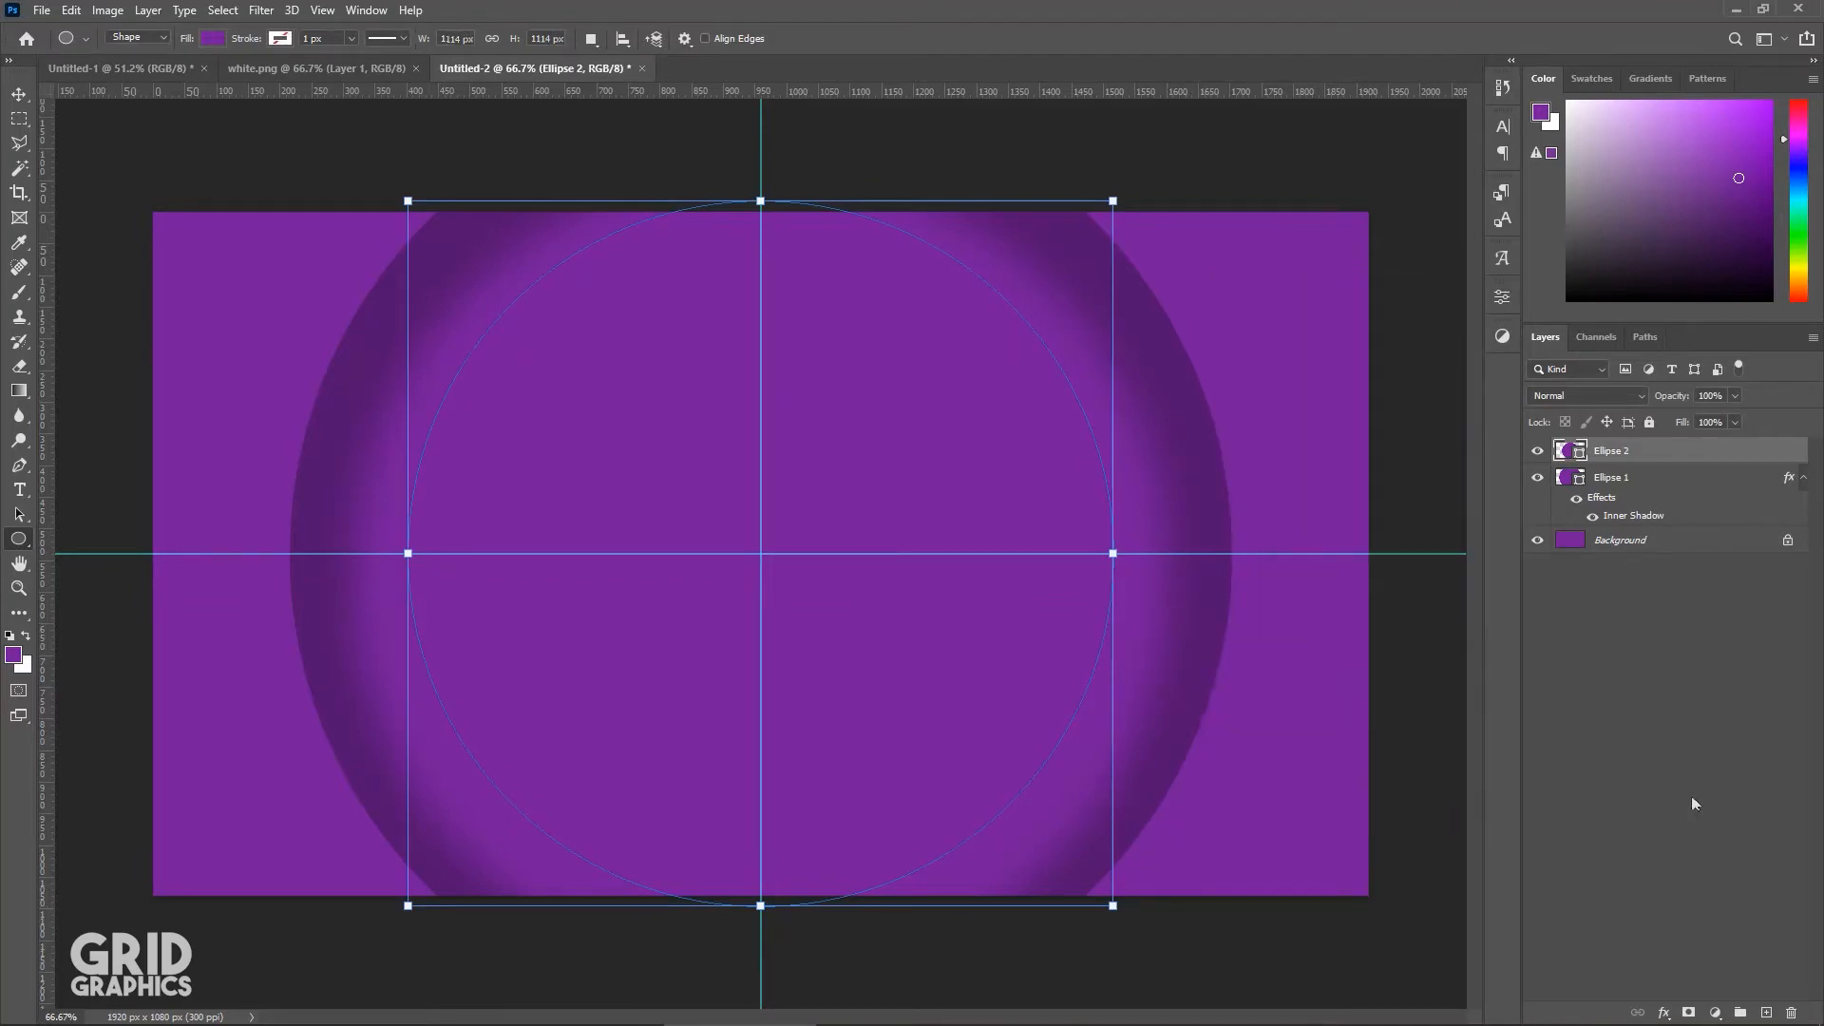
Step: Apply the same inner shadow to the second circle and deselect its layer
{"action": "double_click", "coordinate": [1701, 450]}
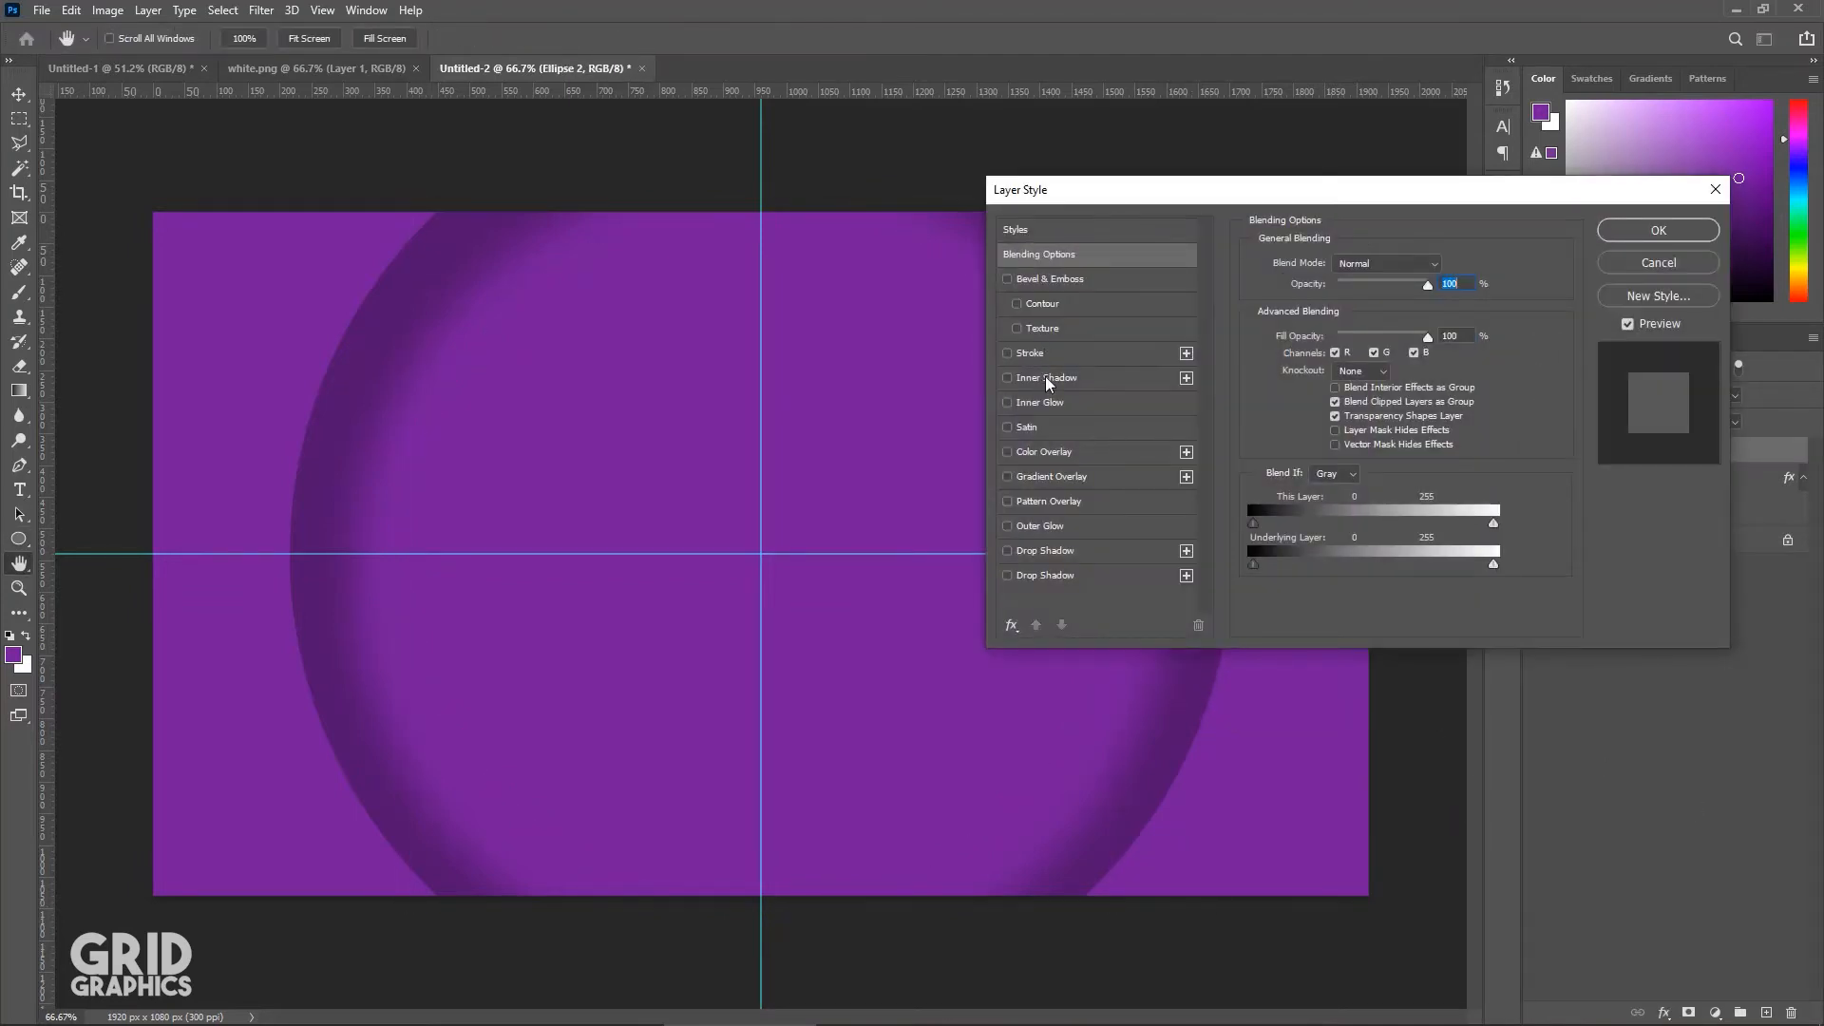
{"action": "left_click", "coordinate": [1048, 381]}
{"action": "key", "text": "Return"}
{"action": "left_click", "coordinate": [1529, 844]}
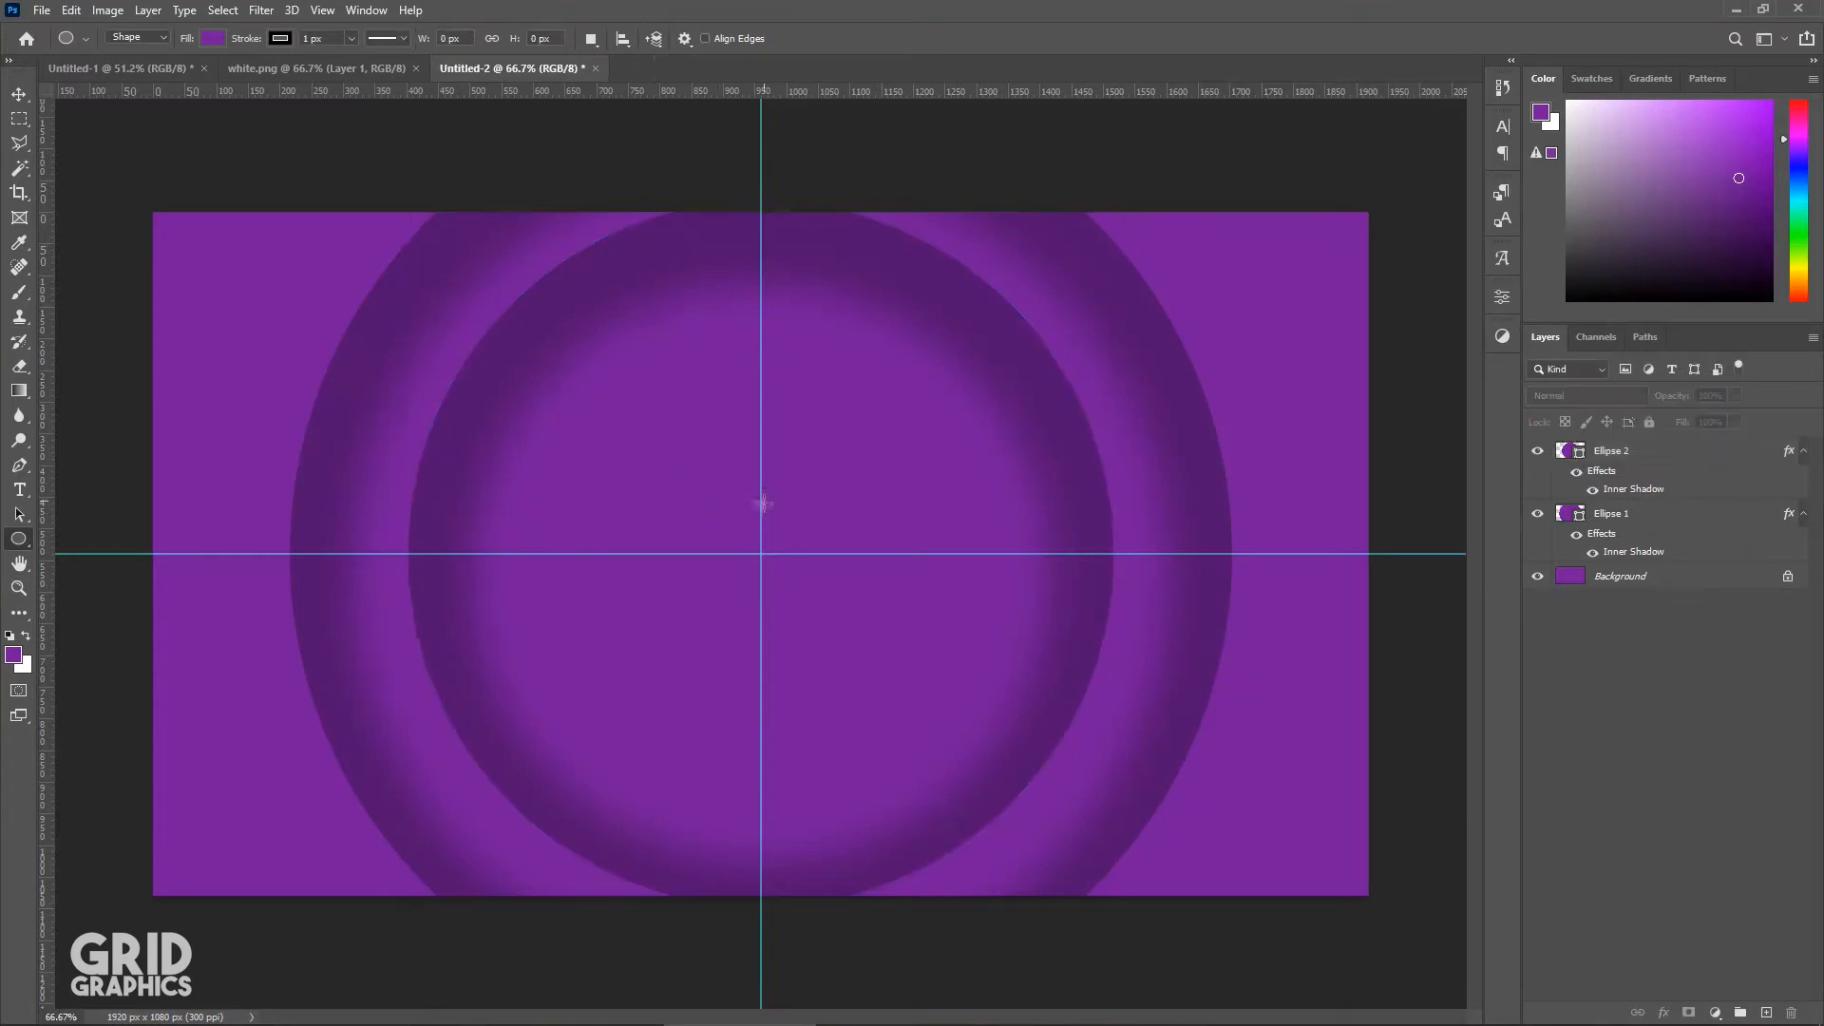
Step: Draw a third circle about 714 px in diameter centred on the guide crossing, without a stroke
{"action": "left_click_drag", "start_coordinate": [760, 553], "coordinate": [1169, 780]}
{"action": "left_click", "coordinate": [1284, 514]}
{"action": "left_click", "coordinate": [1245, 554]}
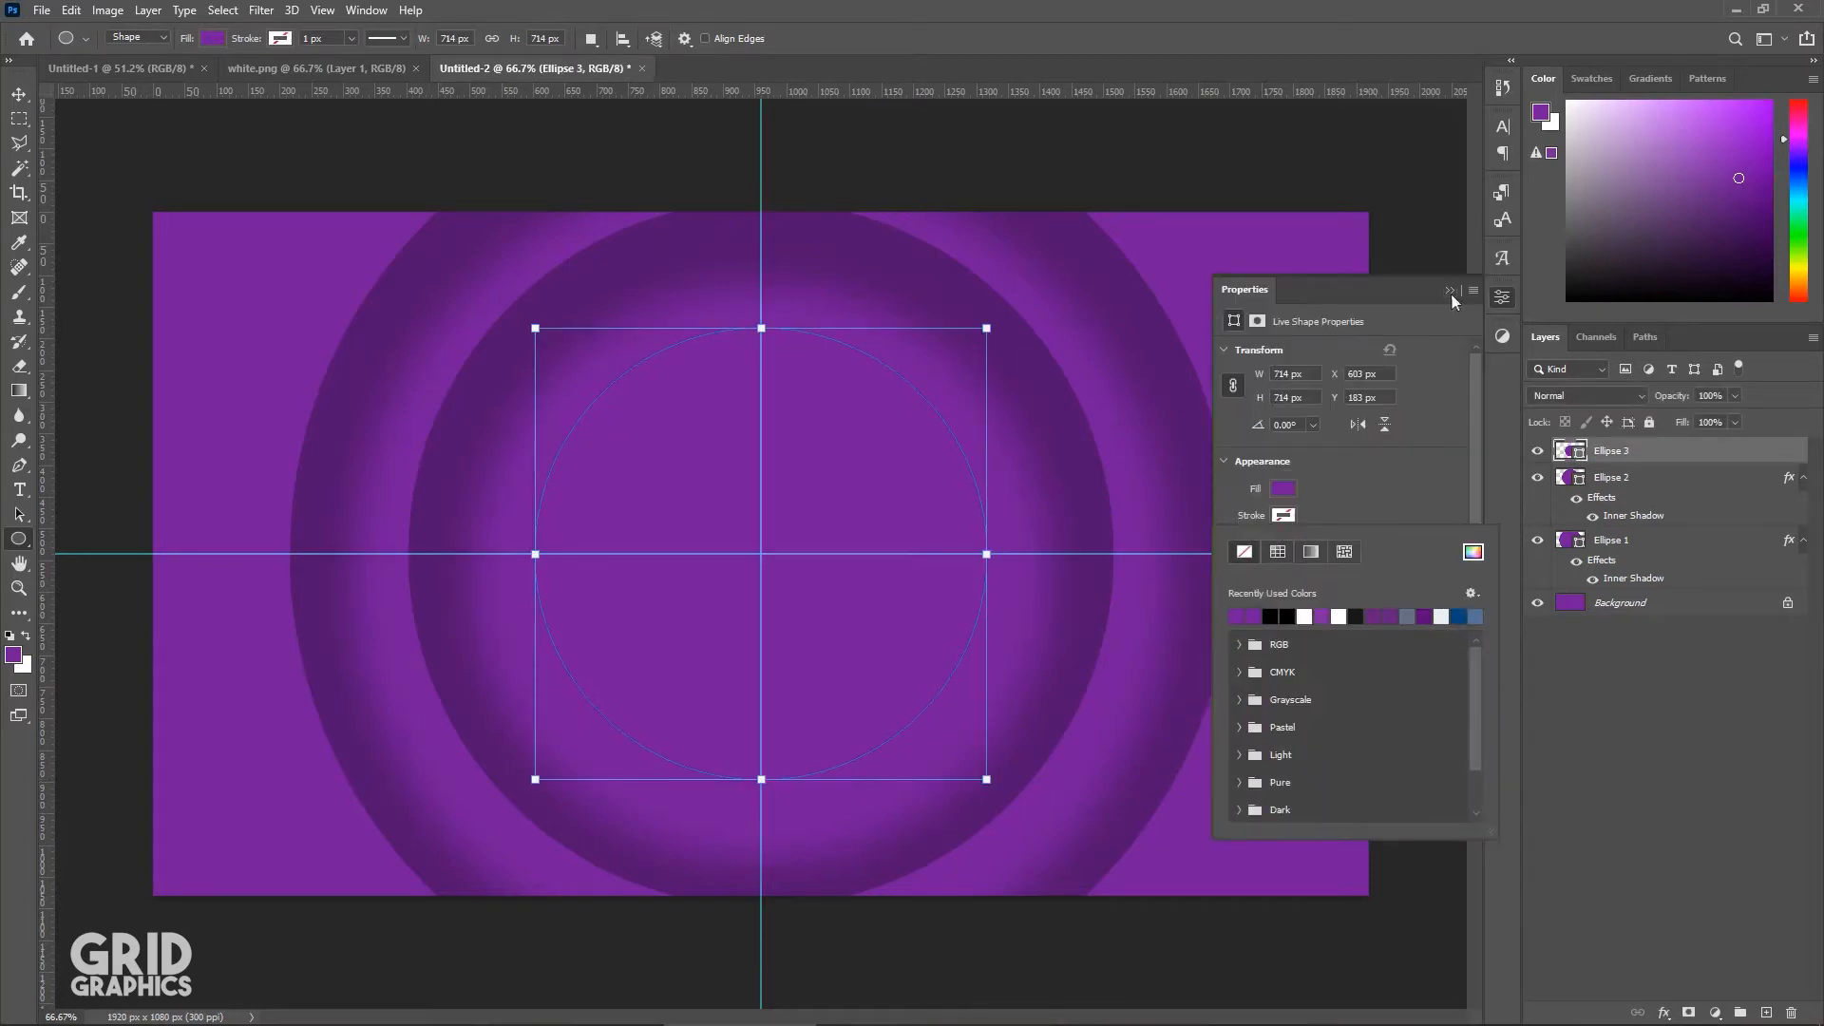
{"action": "left_click", "coordinate": [1449, 291]}
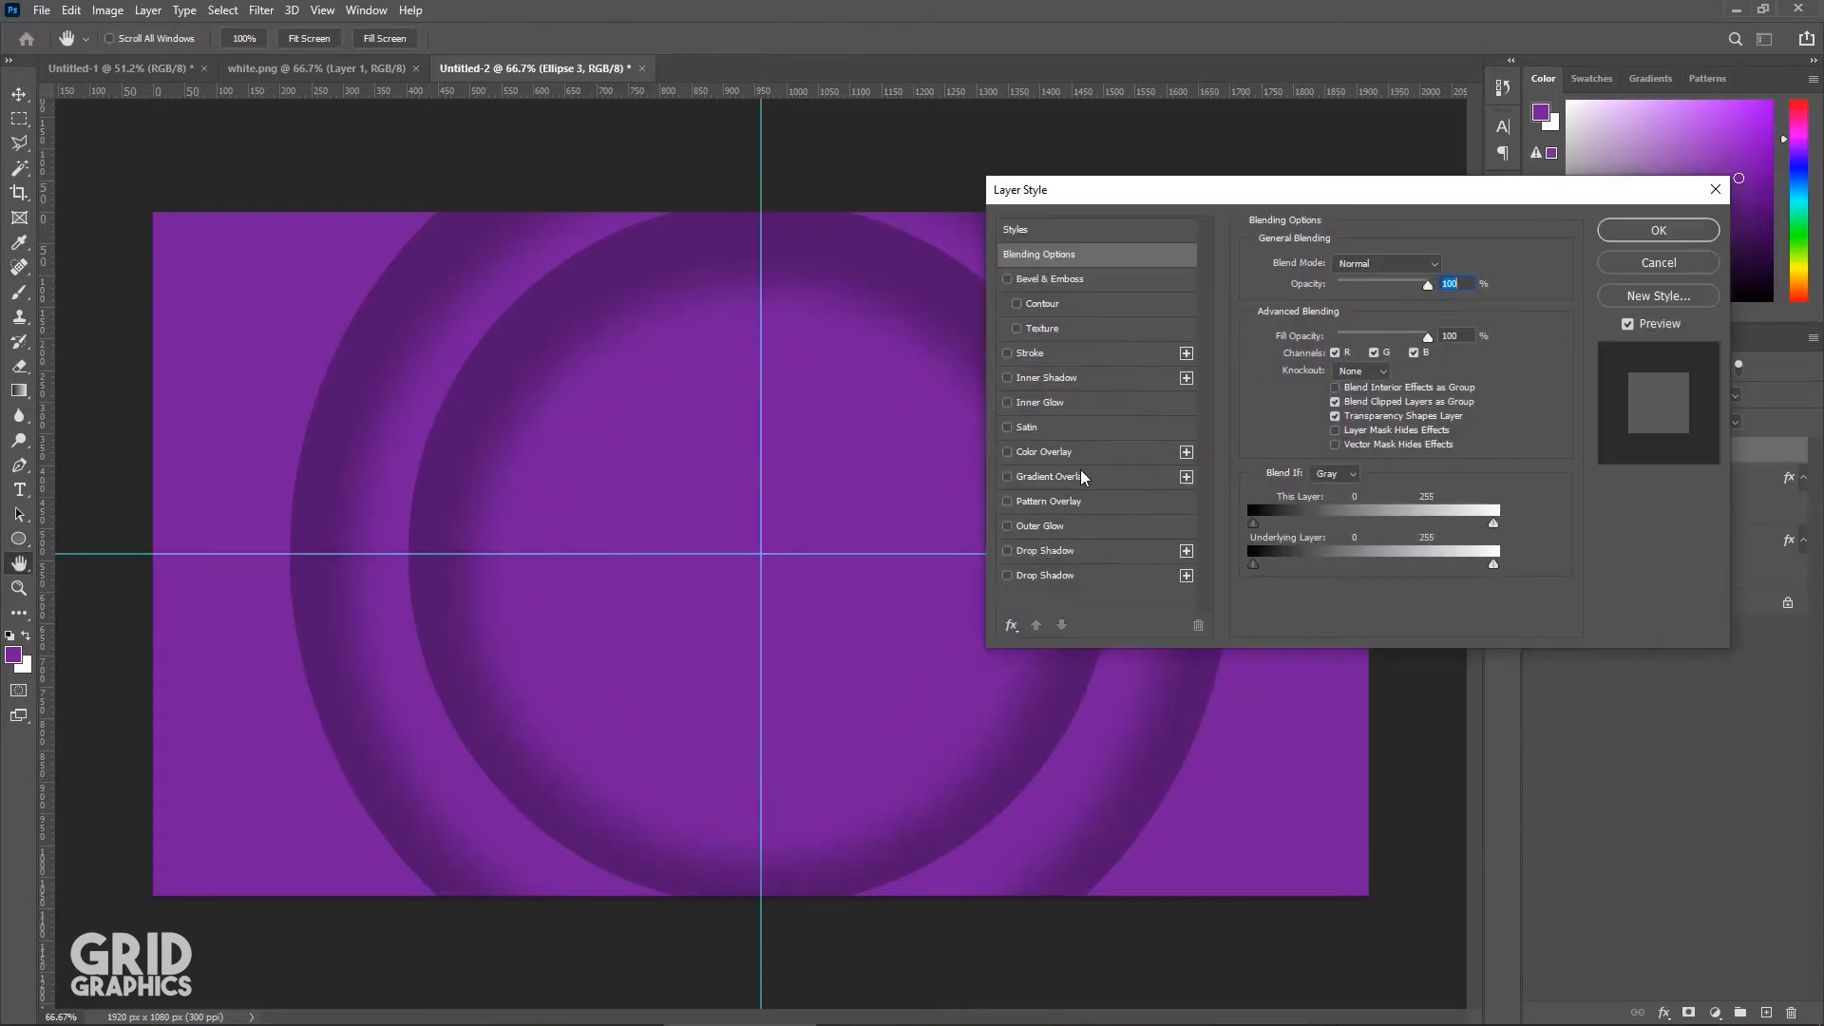
Step: Add the inner shadow with 30% opacity and 170 px size to the third circle
{"action": "left_click", "coordinate": [1068, 378]}
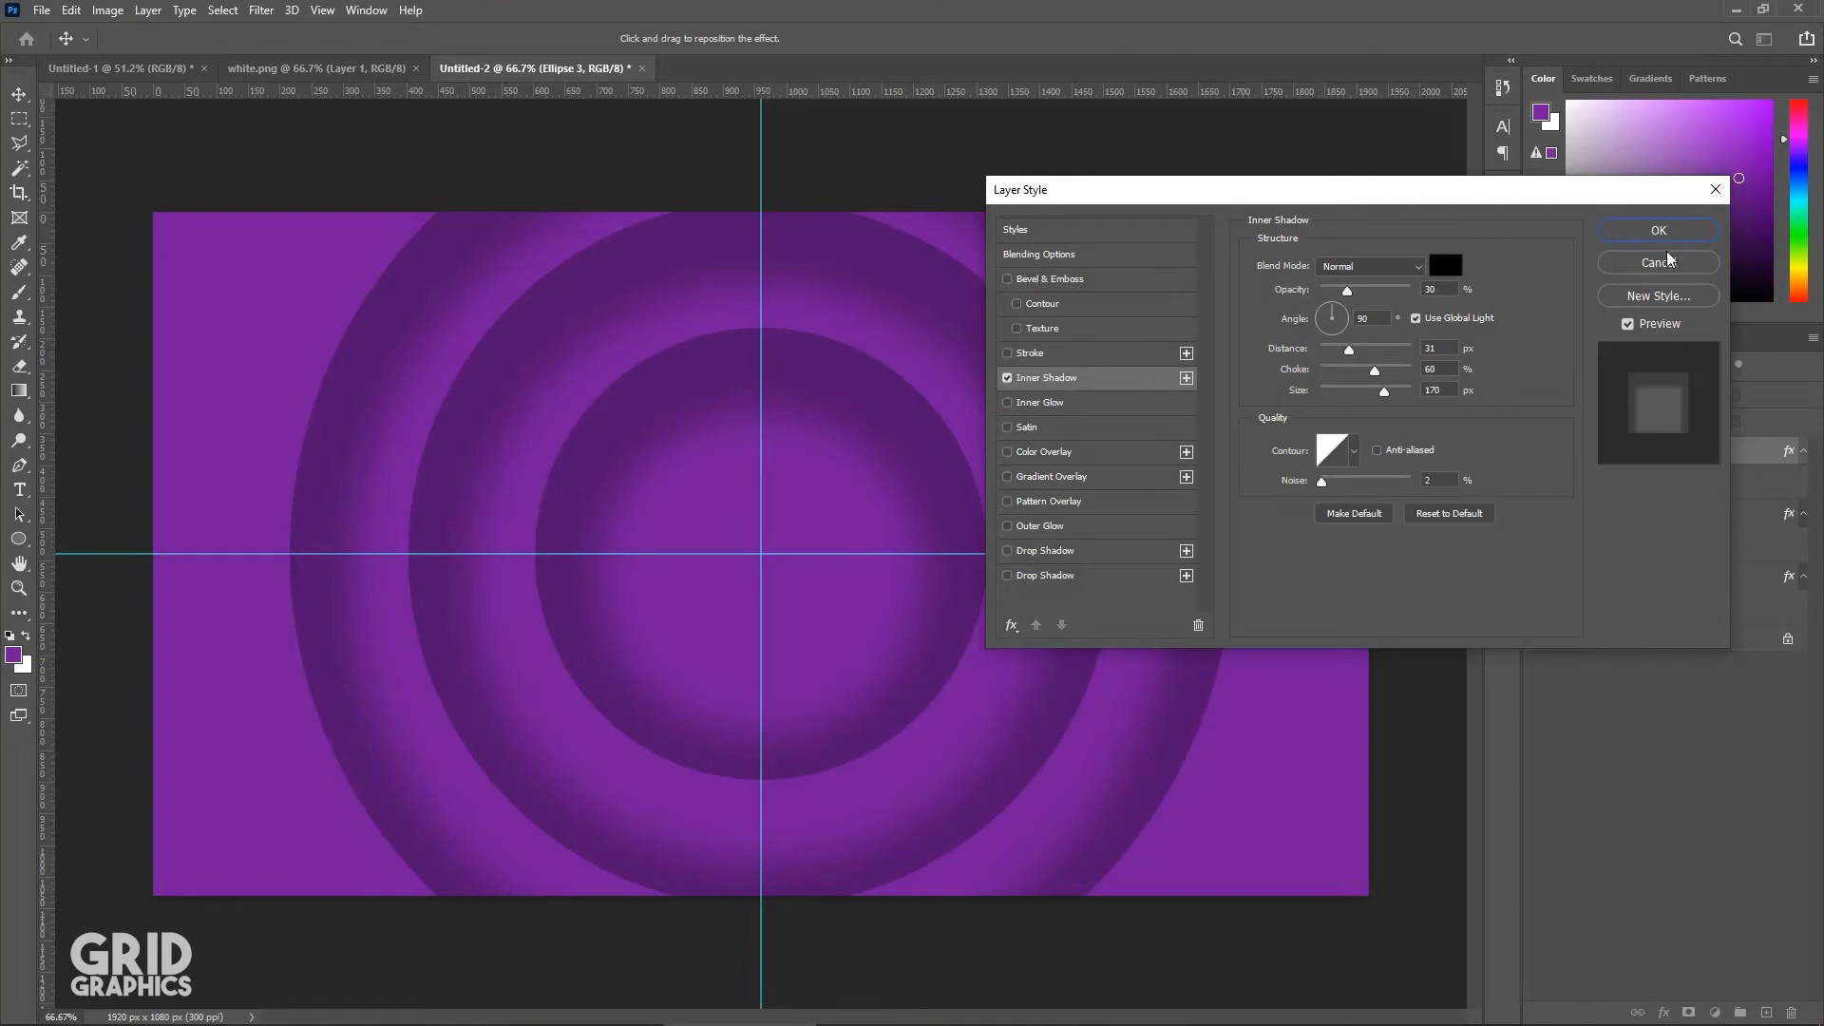
{"action": "left_click", "coordinate": [1657, 230]}
{"action": "left_click", "coordinate": [1691, 847]}
Step: Draw a centred fourth circle about 324 px in diameter without stroke and give it an inner shadow with a size of 60 px
{"action": "left_click_drag", "start_coordinate": [759, 554], "coordinate": [863, 655]}
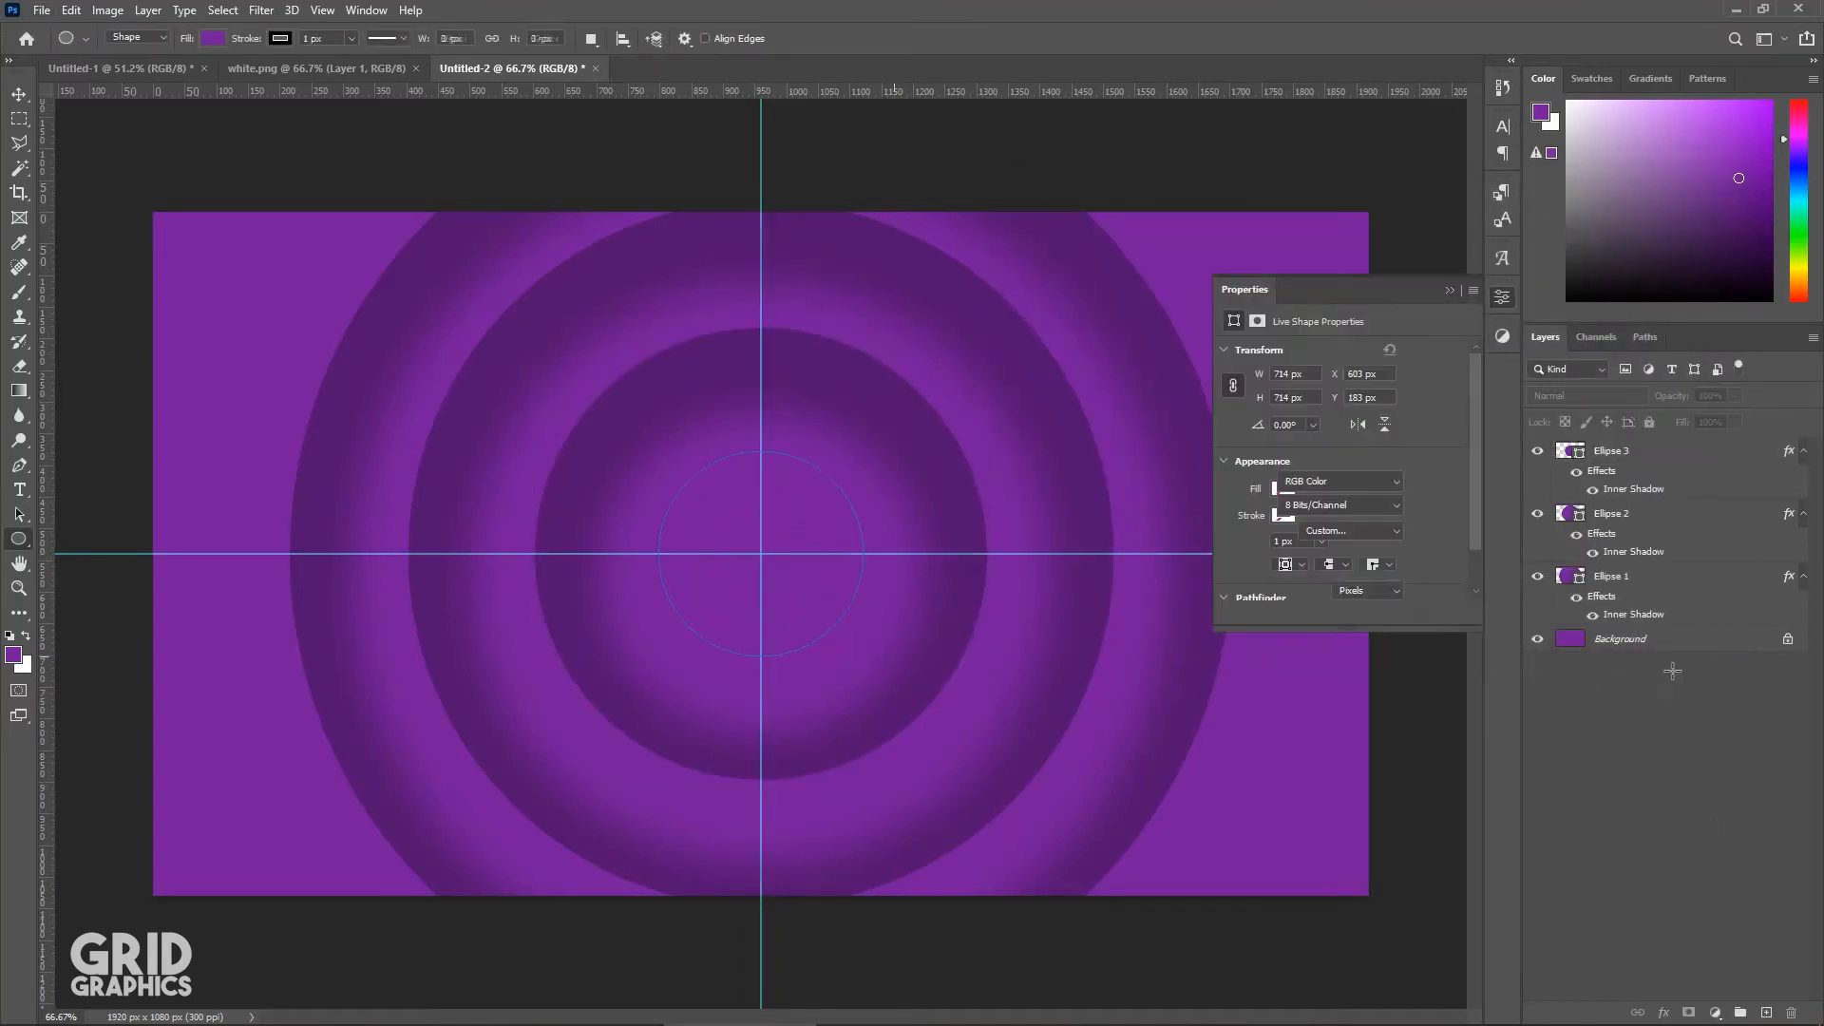
{"action": "left_click", "coordinate": [1503, 337]}
{"action": "double_click", "coordinate": [1719, 451]}
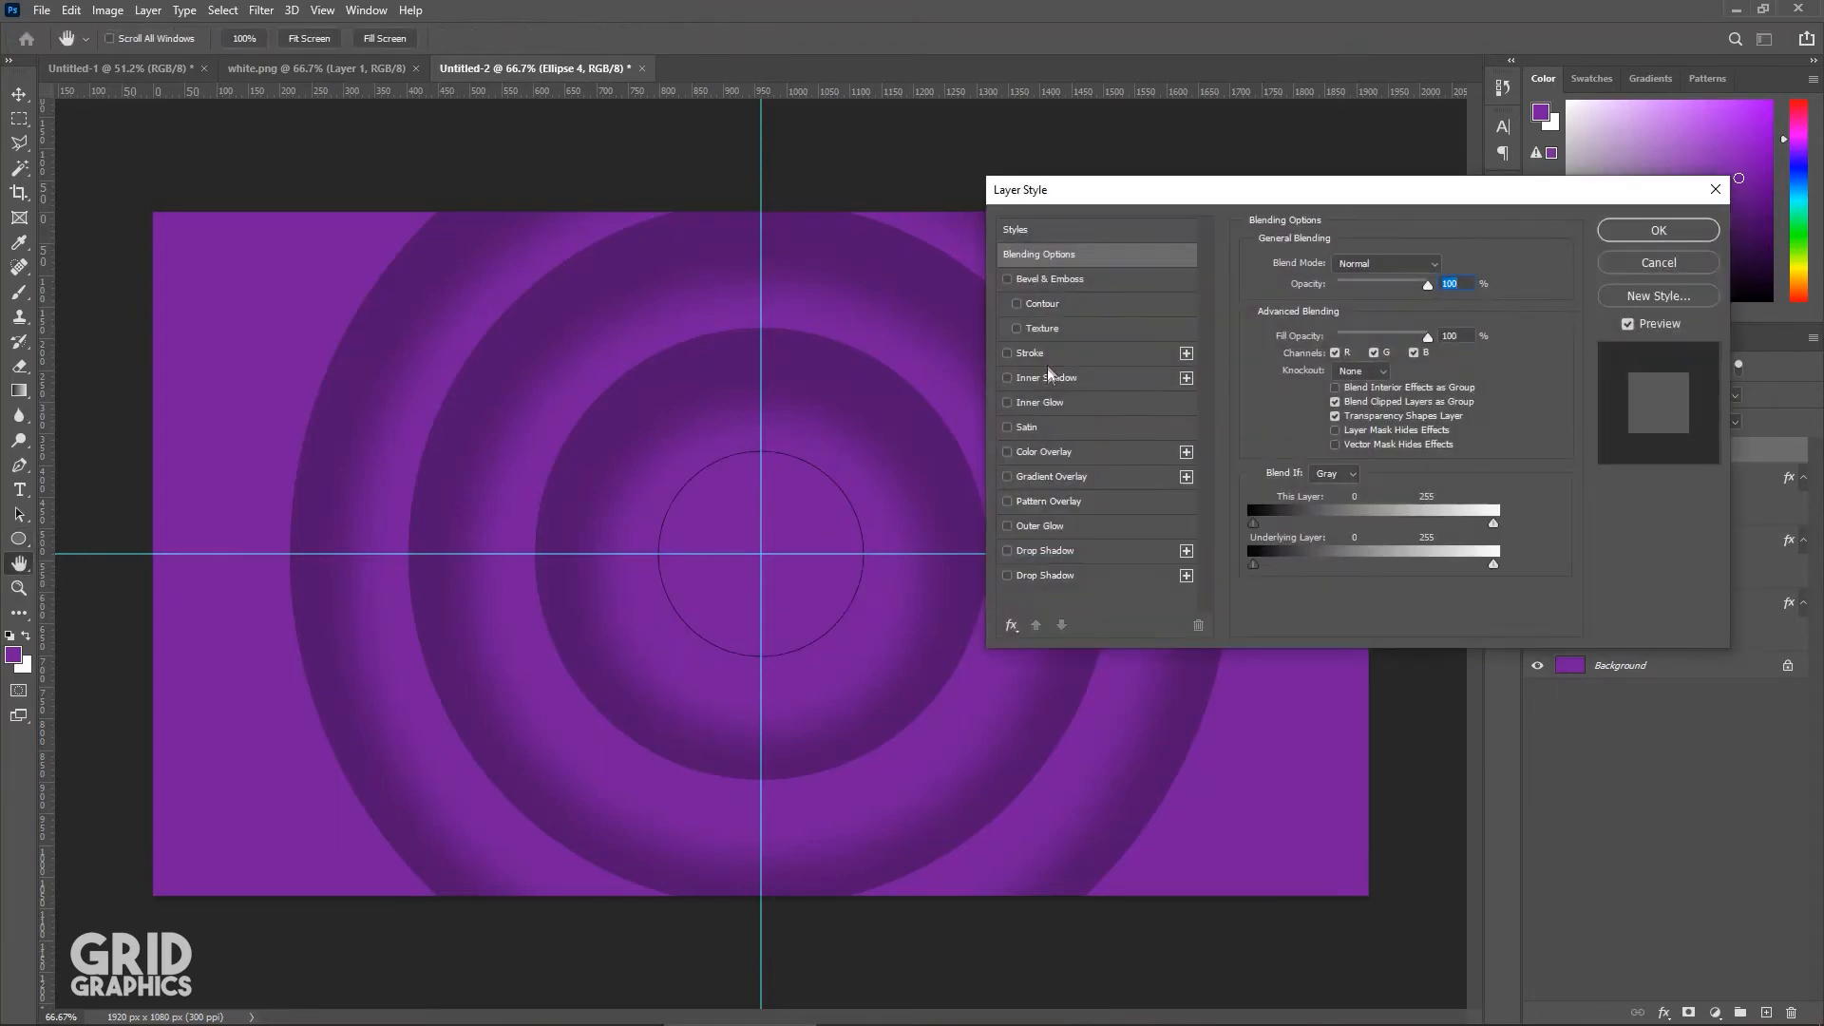
{"action": "left_click", "coordinate": [1046, 378]}
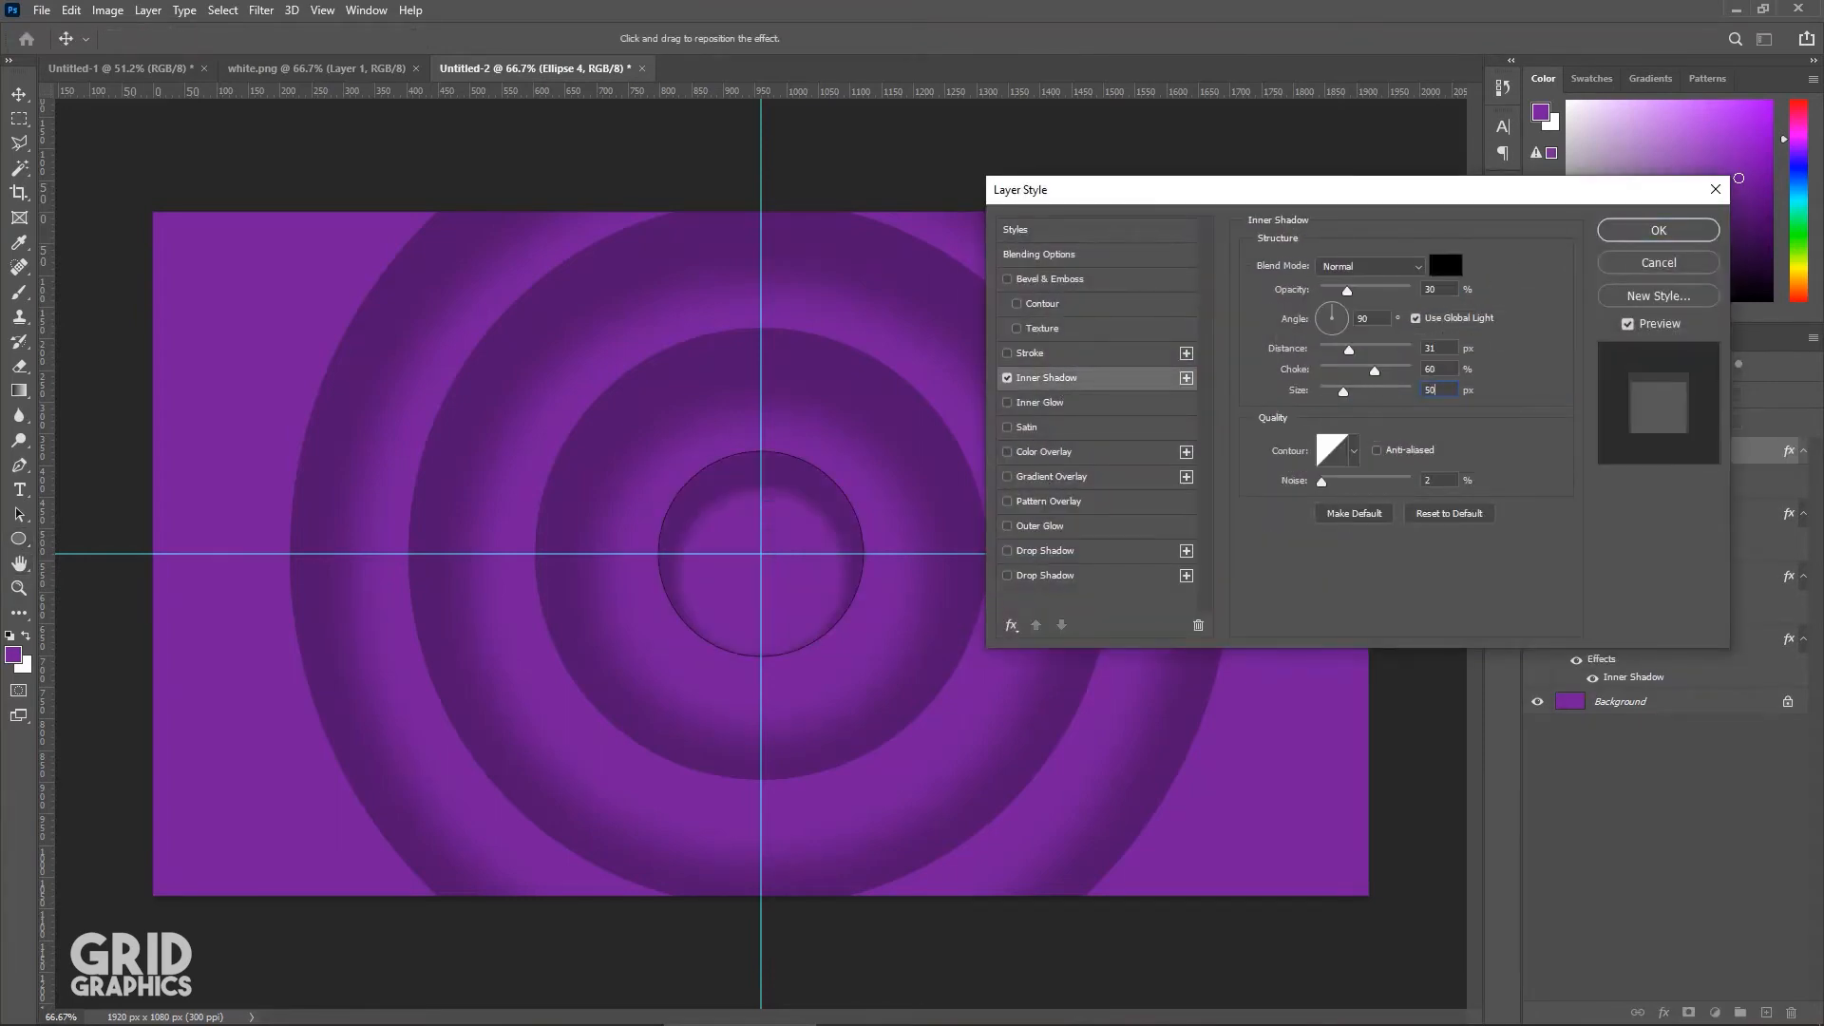
{"action": "left_click_drag", "start_coordinate": [1343, 391], "coordinate": [1347, 393]}
{"action": "type", "text": "60"}
{"action": "left_click", "coordinate": [1672, 231]}
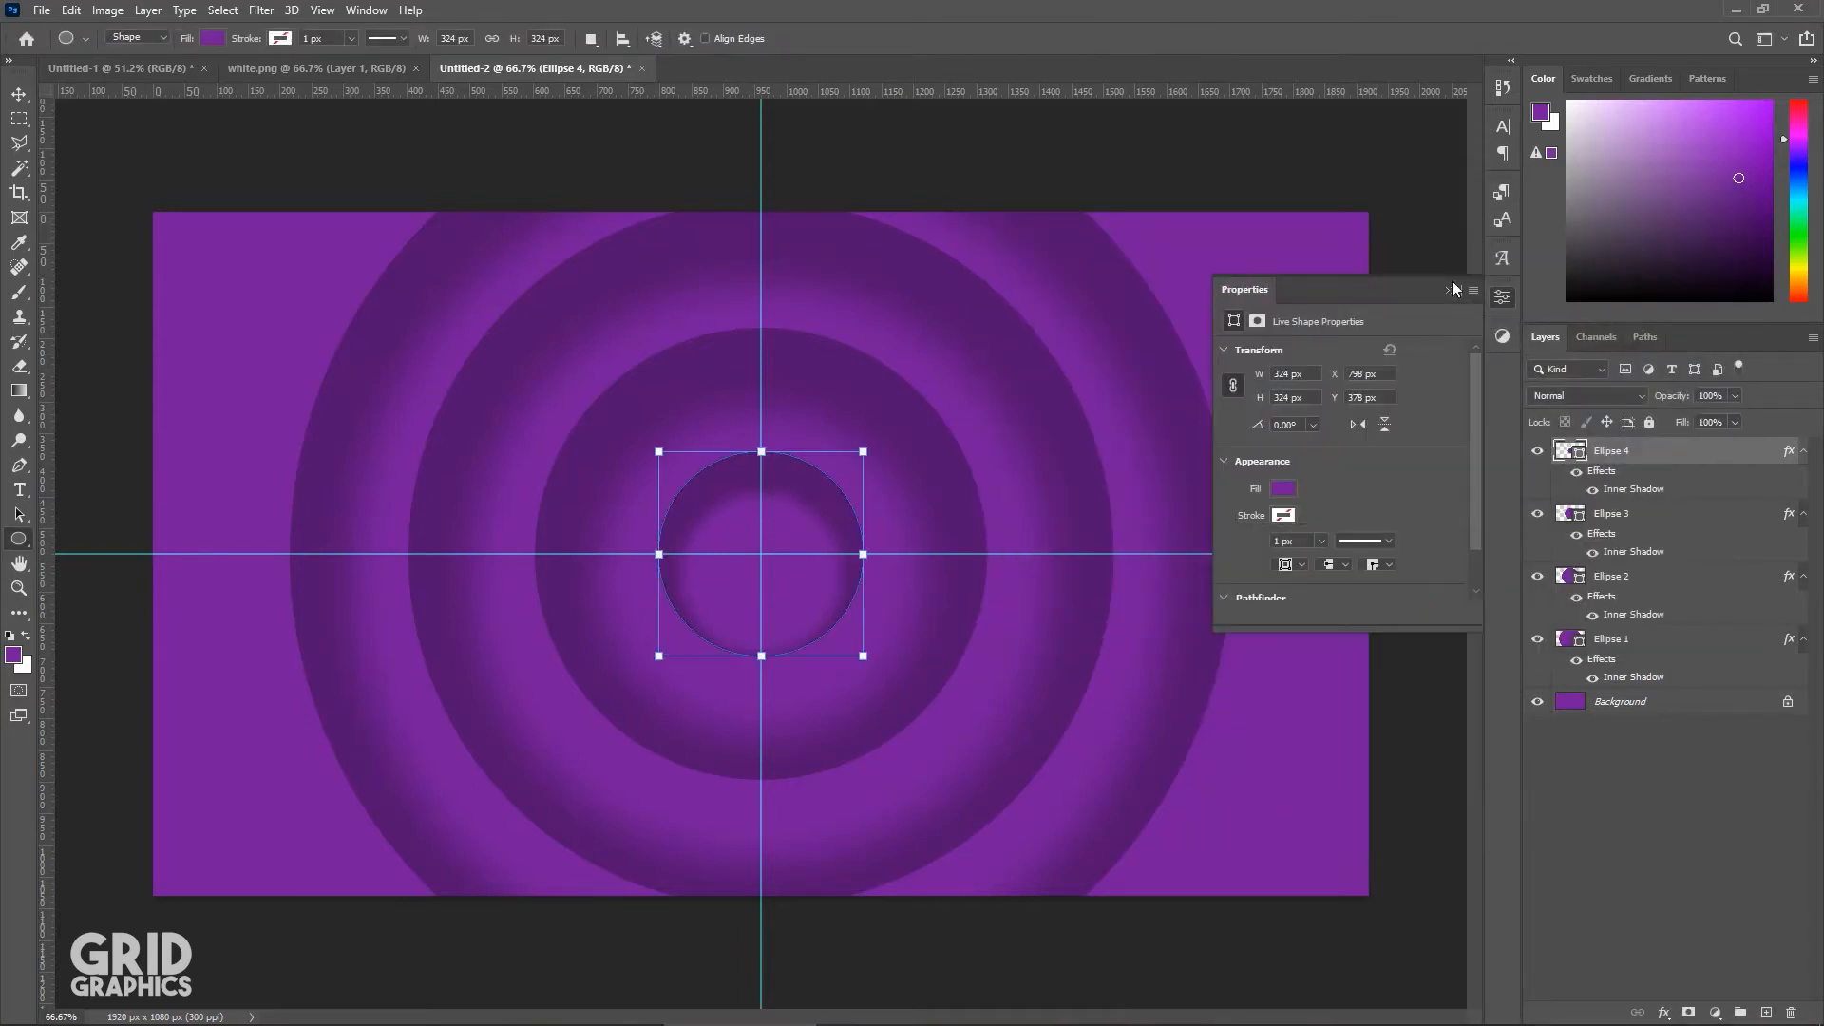
{"action": "left_click", "coordinate": [1448, 288]}
{"action": "left_click", "coordinate": [1708, 949]}
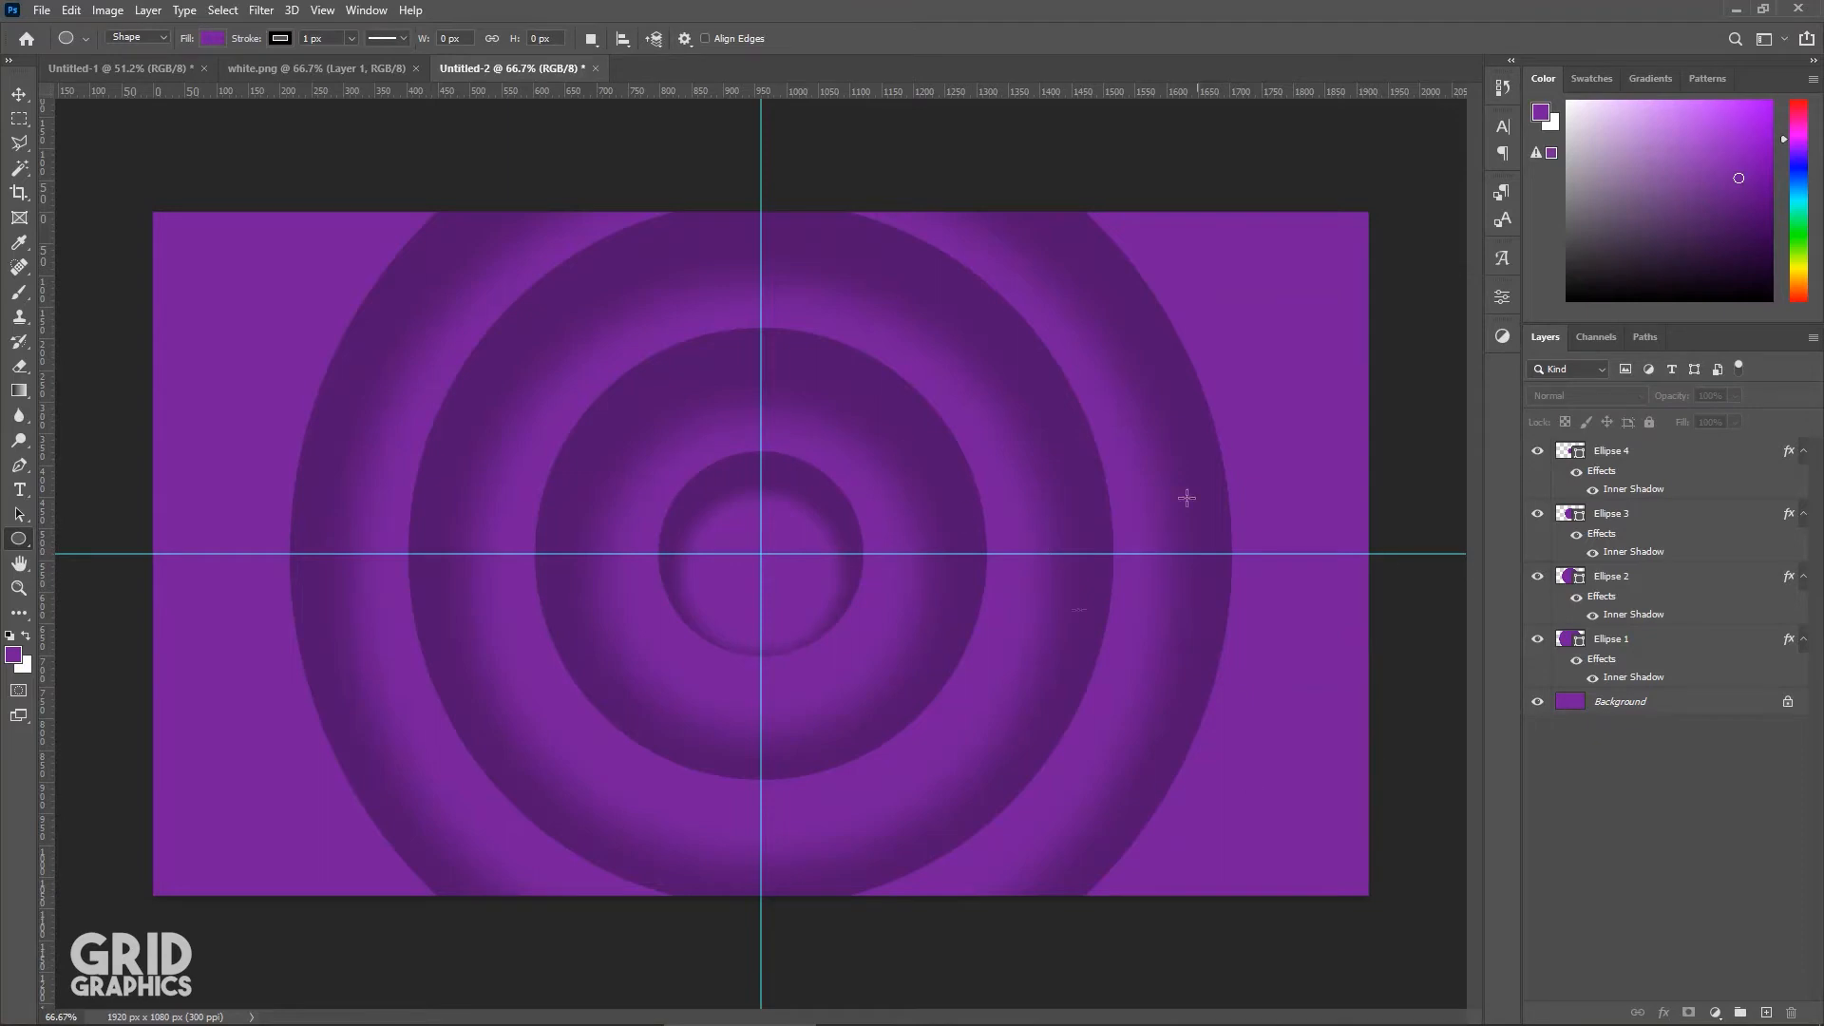
{"action": "left_click_drag", "start_coordinate": [760, 553], "coordinate": [808, 601]}
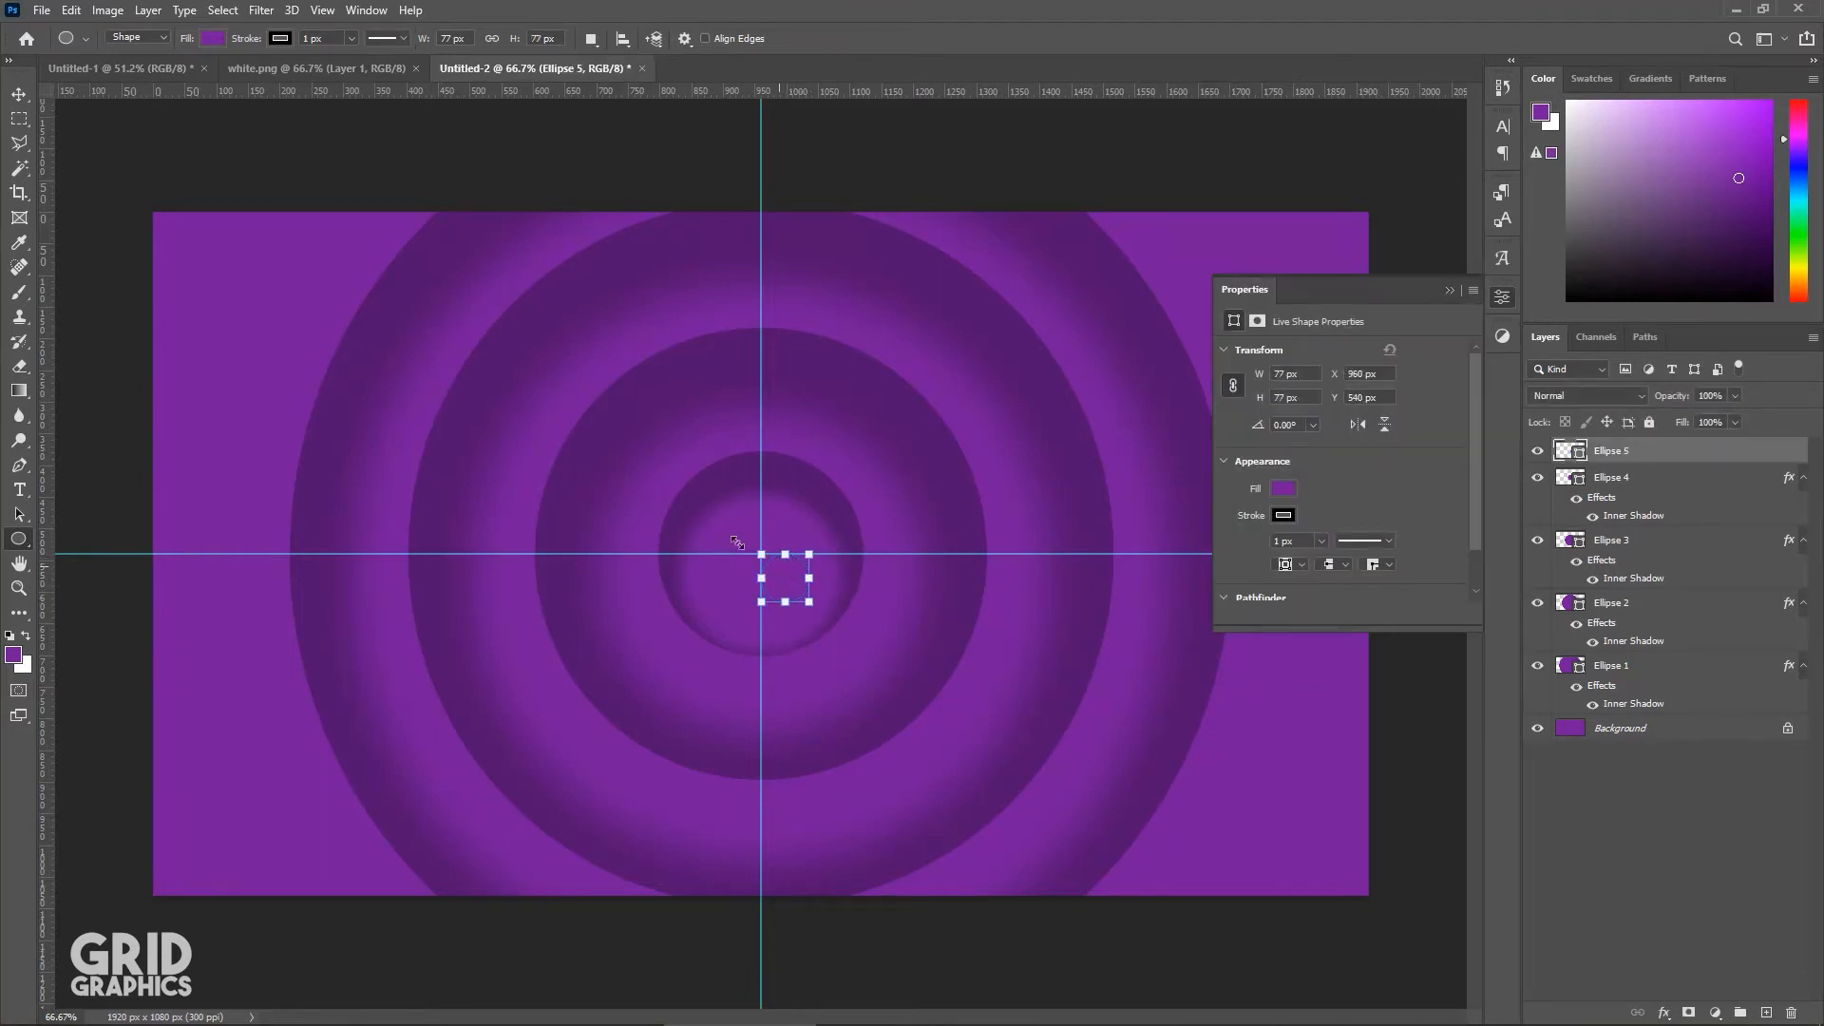
{"action": "key", "text": "v"}
{"action": "mouse_move", "coordinate": [802, 578]}
{"action": "left_mouse_down"}
{"action": "mouse_move", "coordinate": [789, 553]}
{"action": "mouse_move", "coordinate": [794, 576]}
{"action": "left_mouse_up"}
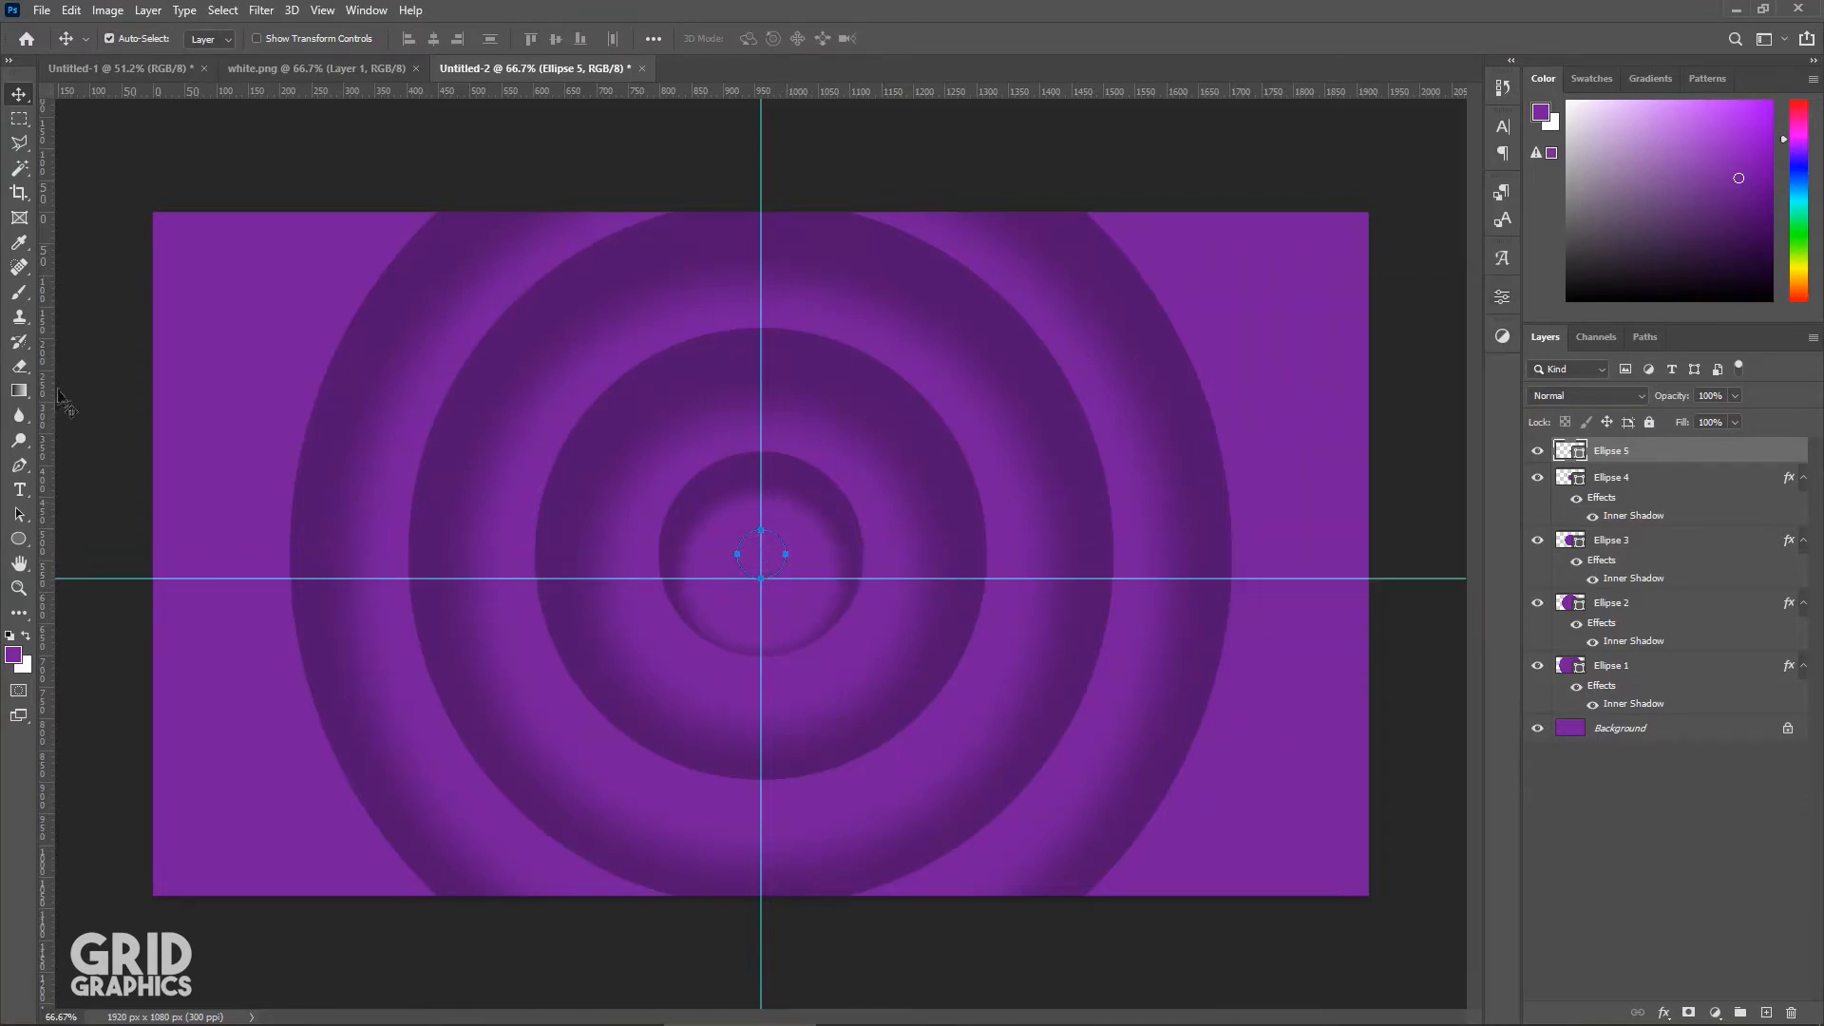
Step: Draw a centred circle about 1919 px in diameter spanning the canvas width and place its layer directly above the Background
{"action": "right_click", "coordinate": [18, 539]}
{"action": "left_click_drag", "start_coordinate": [787, 556], "coordinate": [1373, 665]}
{"action": "left_click_drag", "start_coordinate": [1696, 462], "coordinate": [1720, 717]}
{"action": "left_click", "coordinate": [1751, 835]}
{"action": "left_click", "coordinate": [1677, 705]}
Step: Remove the stroke from the canvas-wide circle
{"action": "left_click", "coordinate": [1502, 298]}
{"action": "left_click", "coordinate": [1283, 516]}
{"action": "left_click", "coordinate": [1245, 553]}
{"action": "left_click", "coordinate": [1437, 380]}
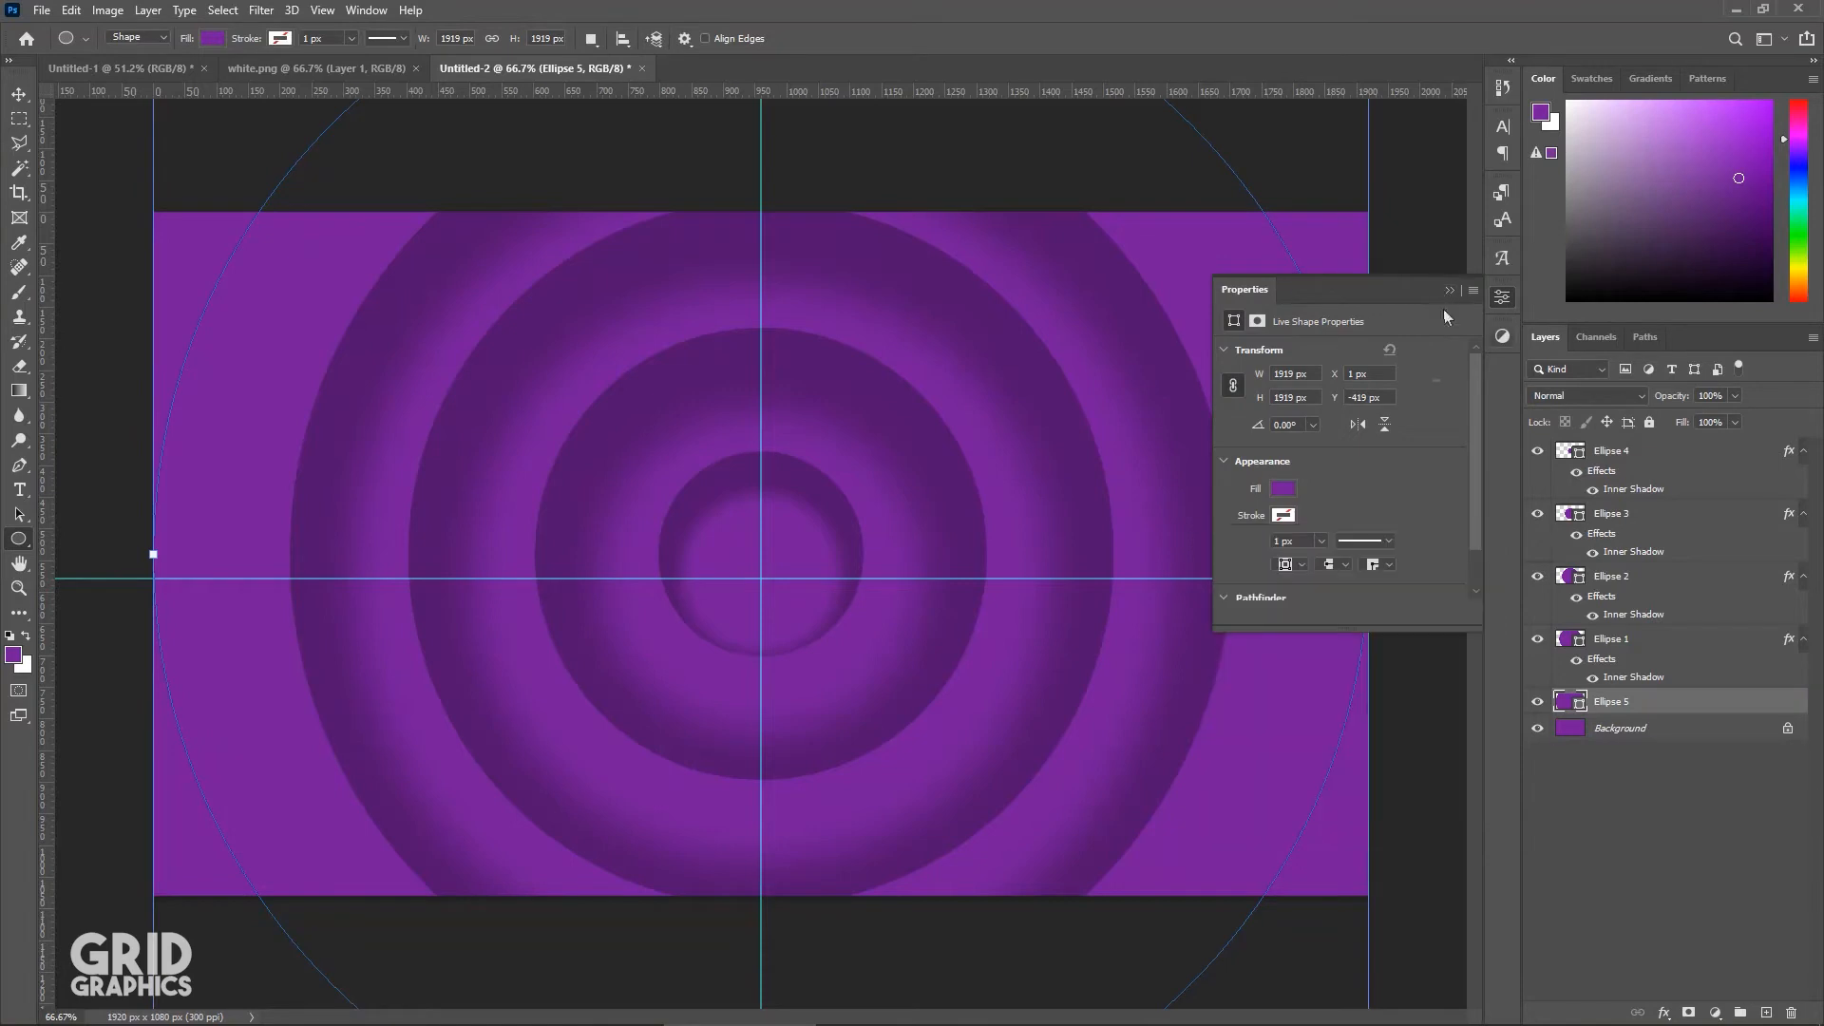
{"action": "left_click", "coordinate": [1450, 289]}
{"action": "left_click", "coordinate": [1580, 641]}
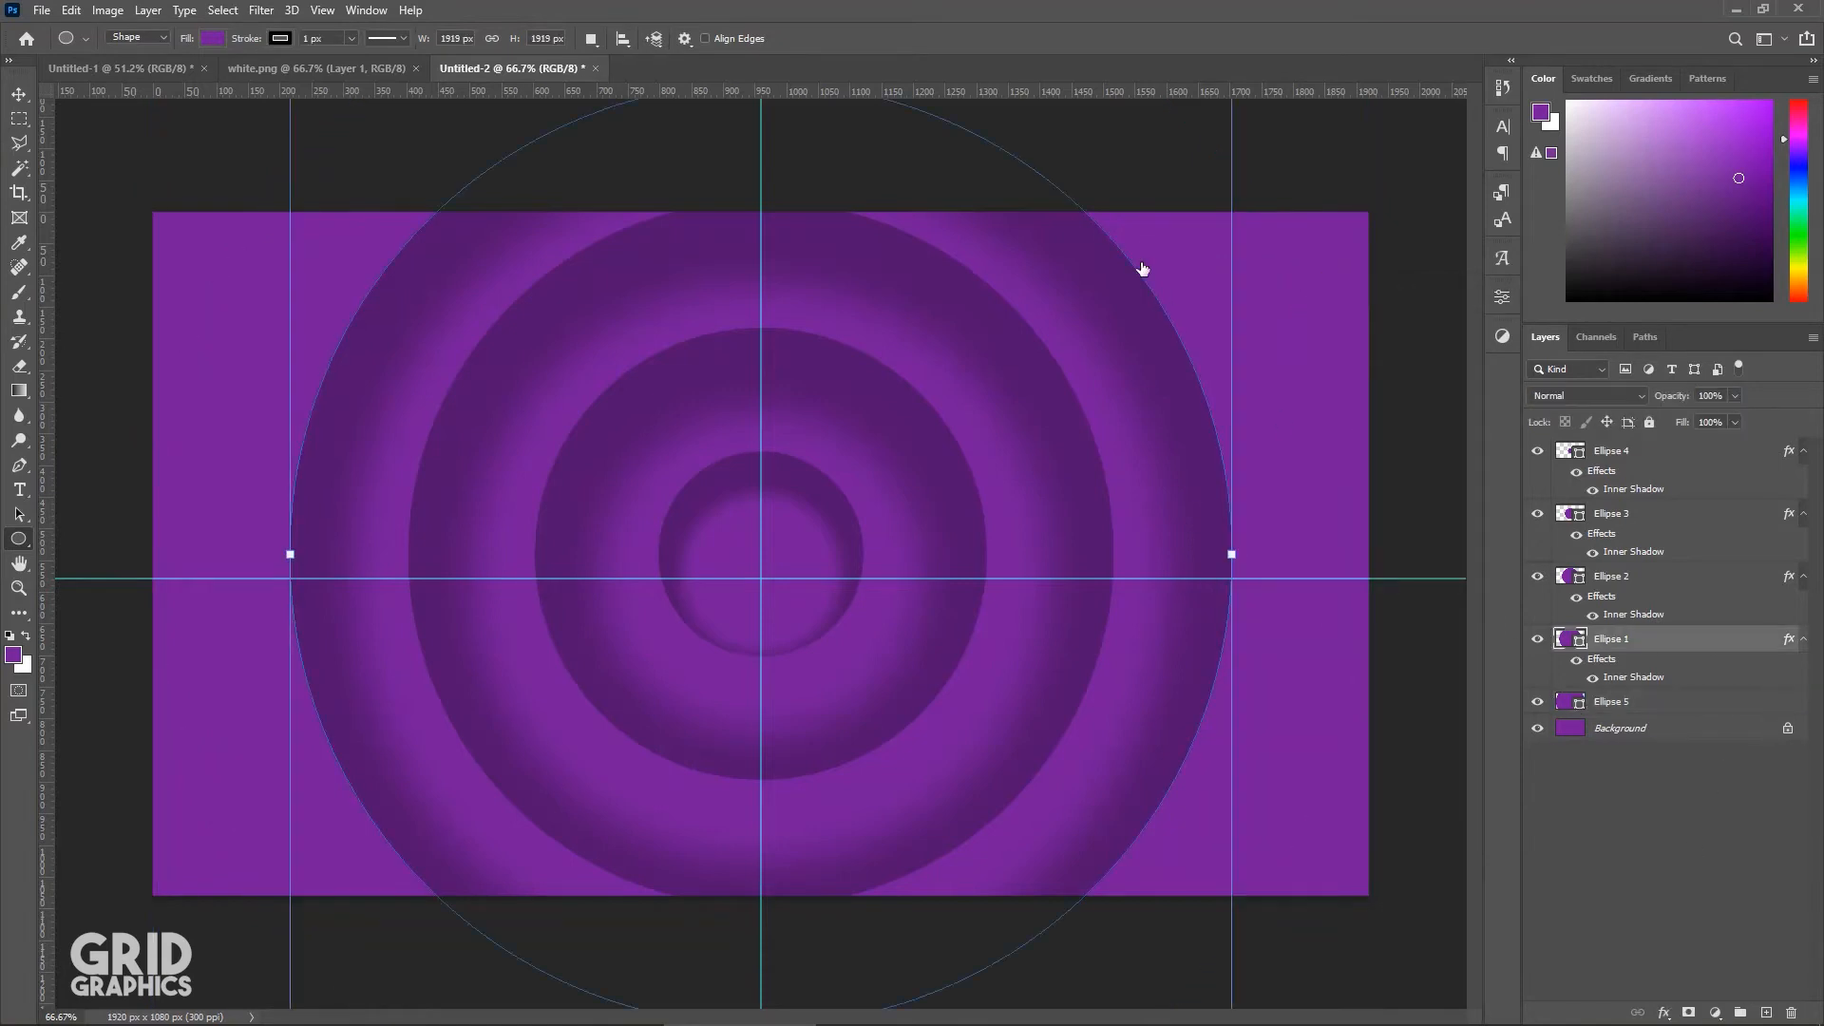
{"action": "key", "text": "h"}
{"action": "double_click", "coordinate": [1748, 707]}
{"action": "left_click", "coordinate": [1664, 267]}
Step: Apply an inner shadow to the canvas-wide circle with its size set to 170 px
{"action": "double_click", "coordinate": [1780, 705]}
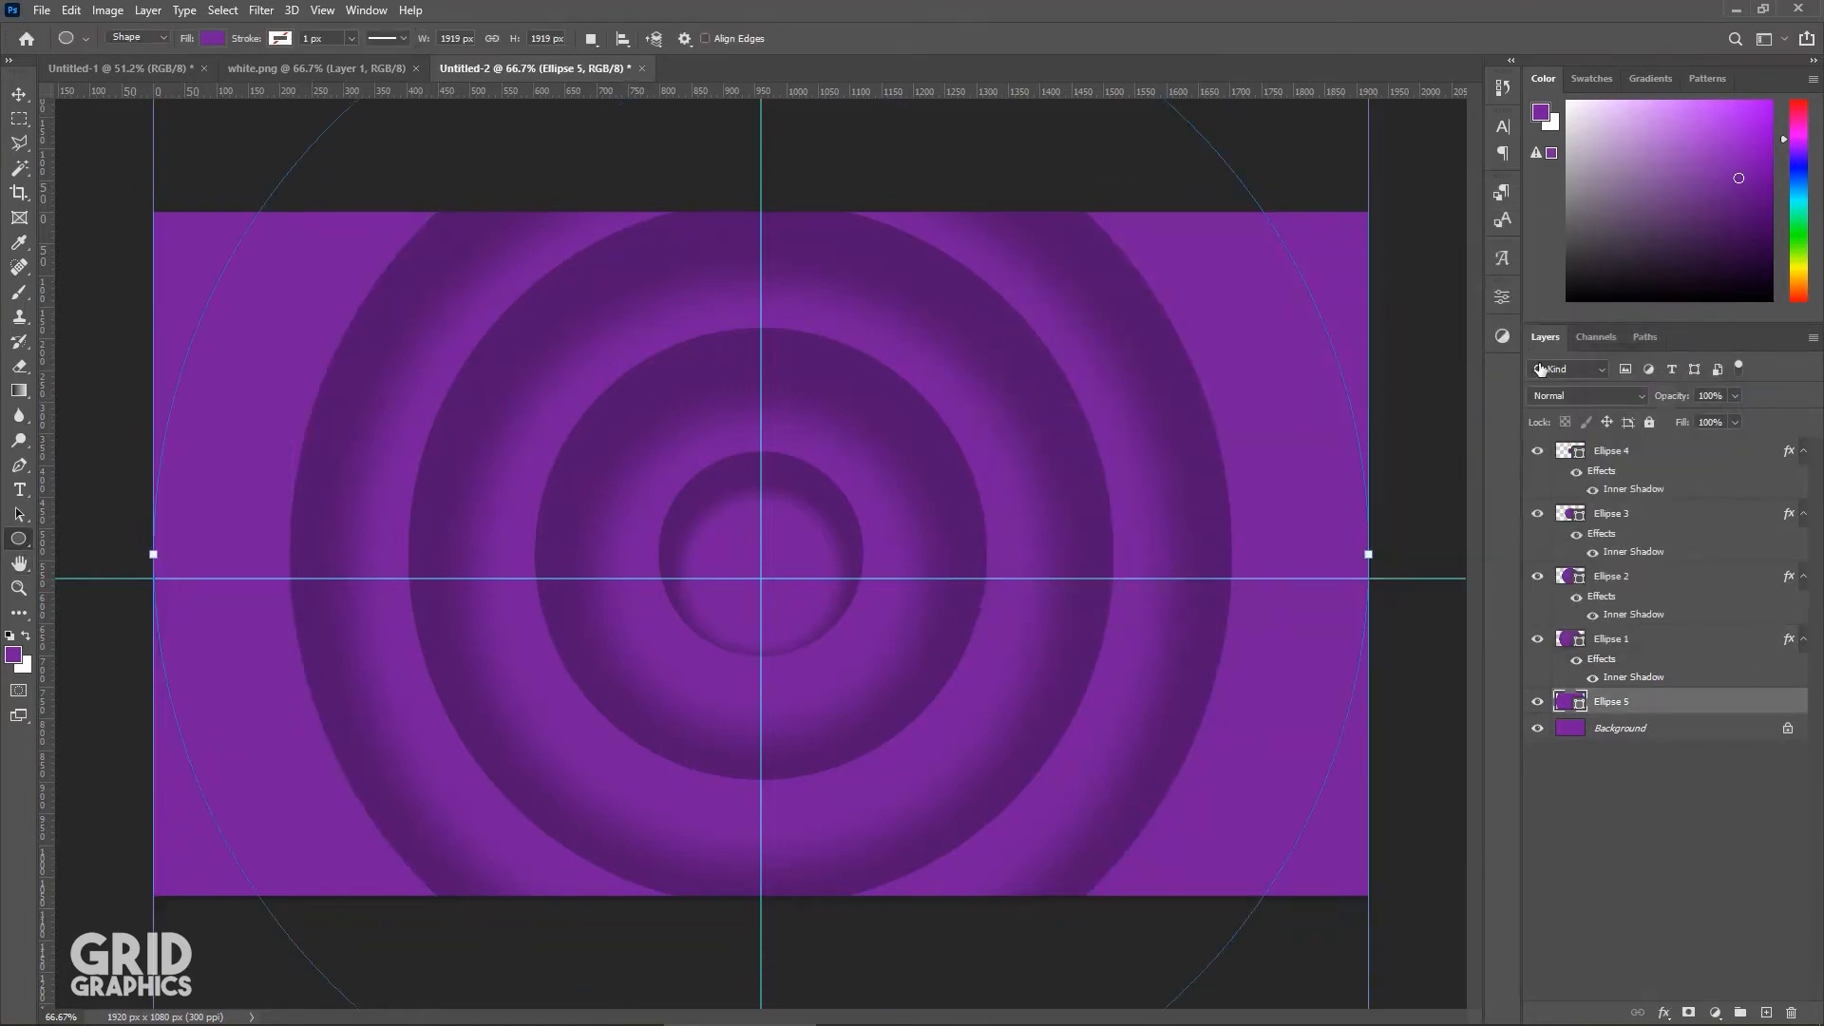
{"action": "left_click", "coordinate": [1041, 380]}
{"action": "left_click_drag", "start_coordinate": [1448, 390], "coordinate": [1334, 389]}
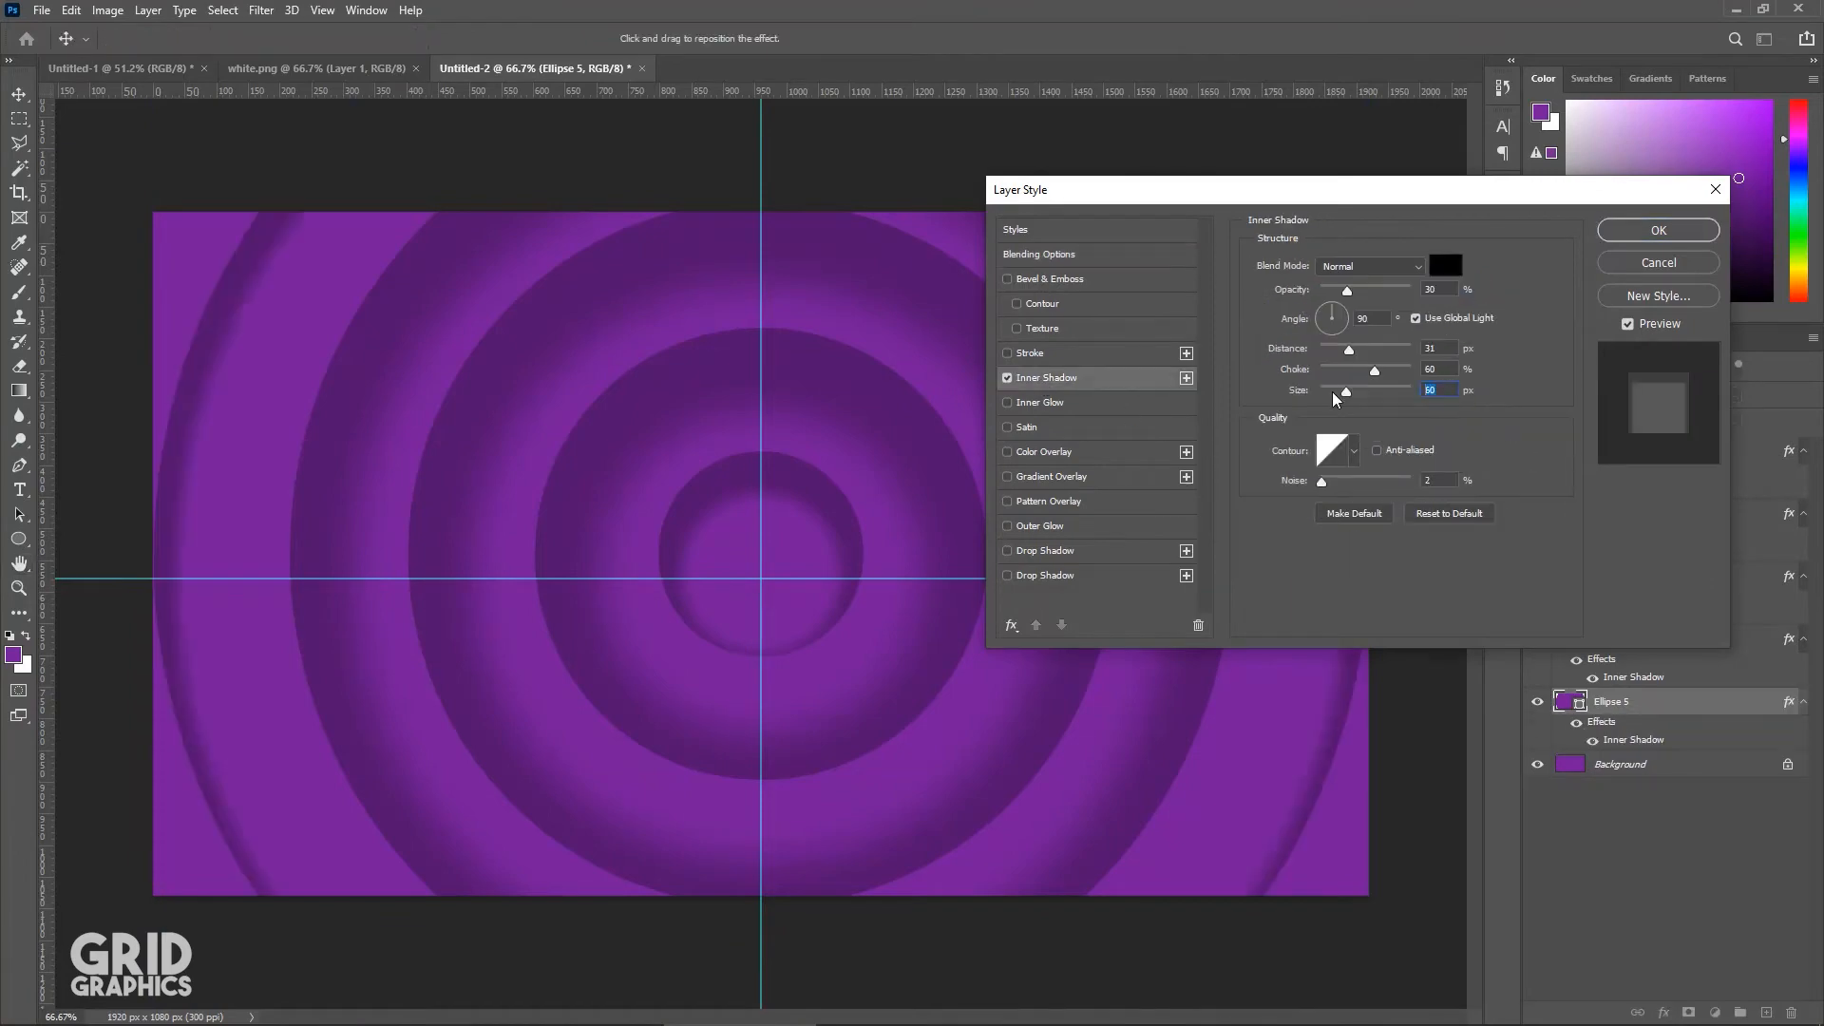
{"action": "type", "text": "170"}
{"action": "left_click", "coordinate": [1637, 230]}
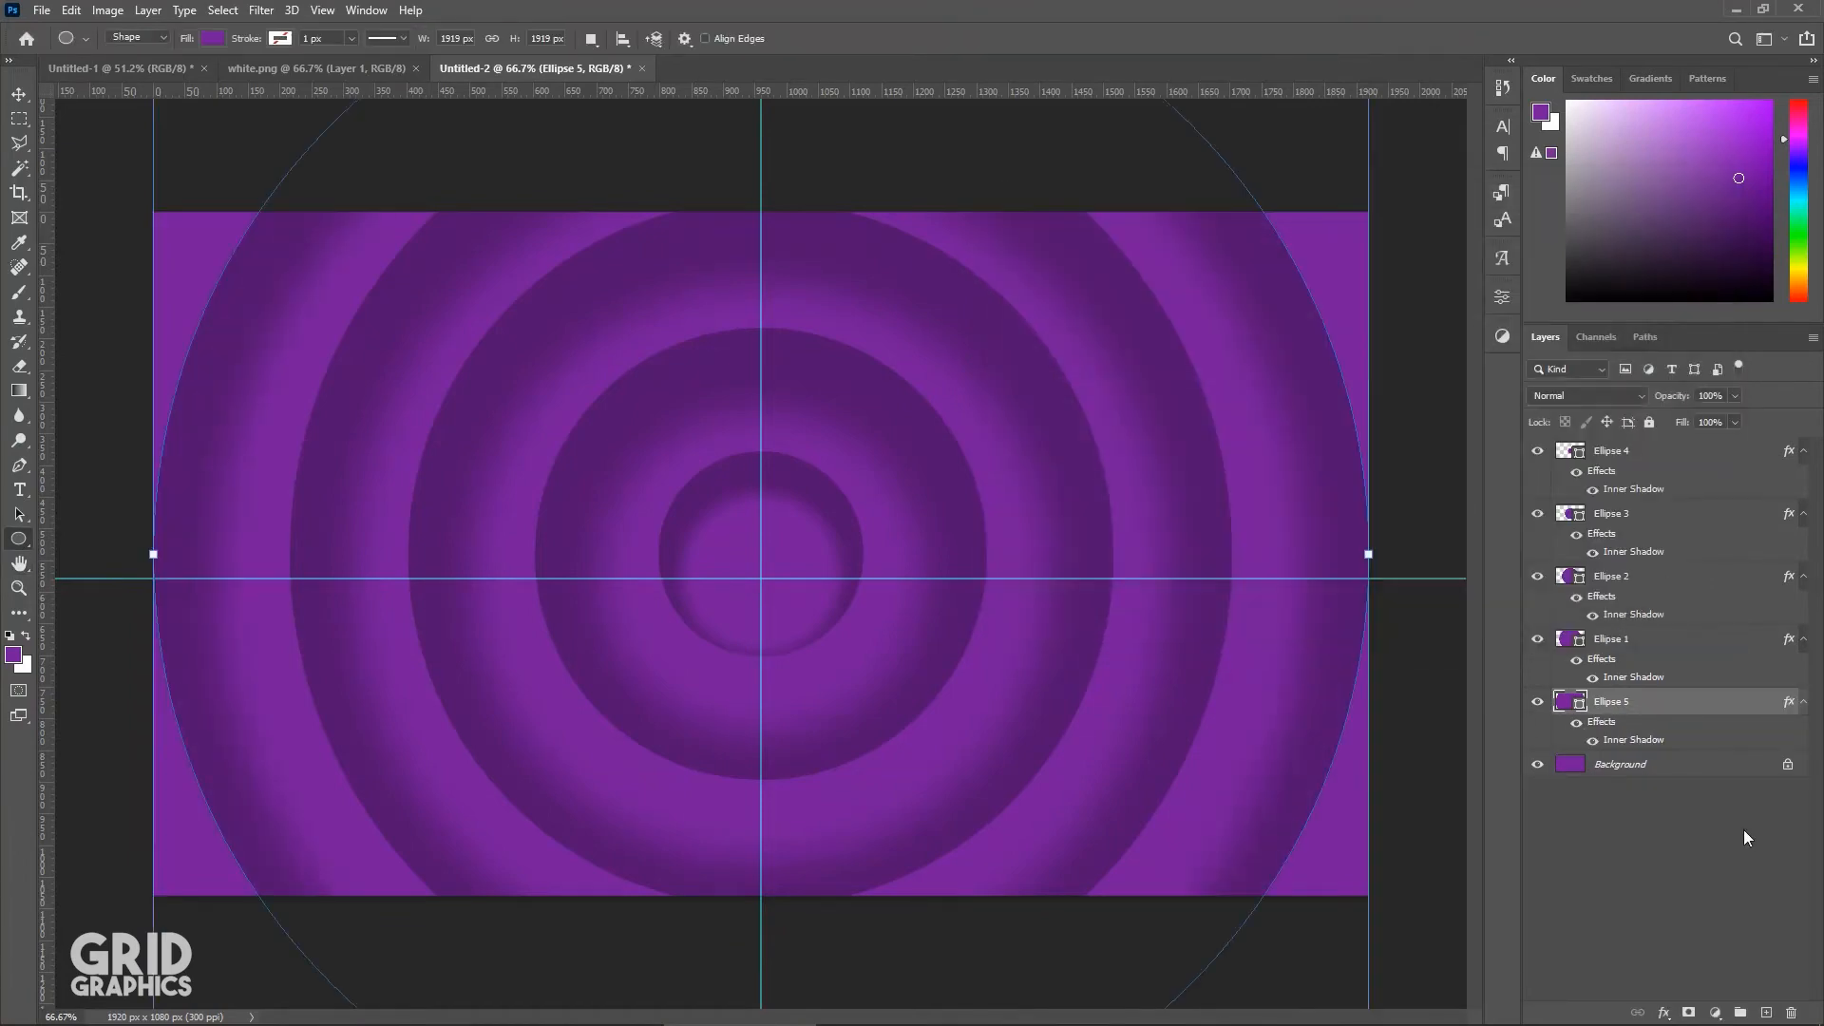
Step: Copy the white GRID GRAPHICS logo from white.png into the Untitled-2 document above the circles
{"action": "left_click", "coordinate": [317, 68]}
{"action": "left_click", "coordinate": [19, 94]}
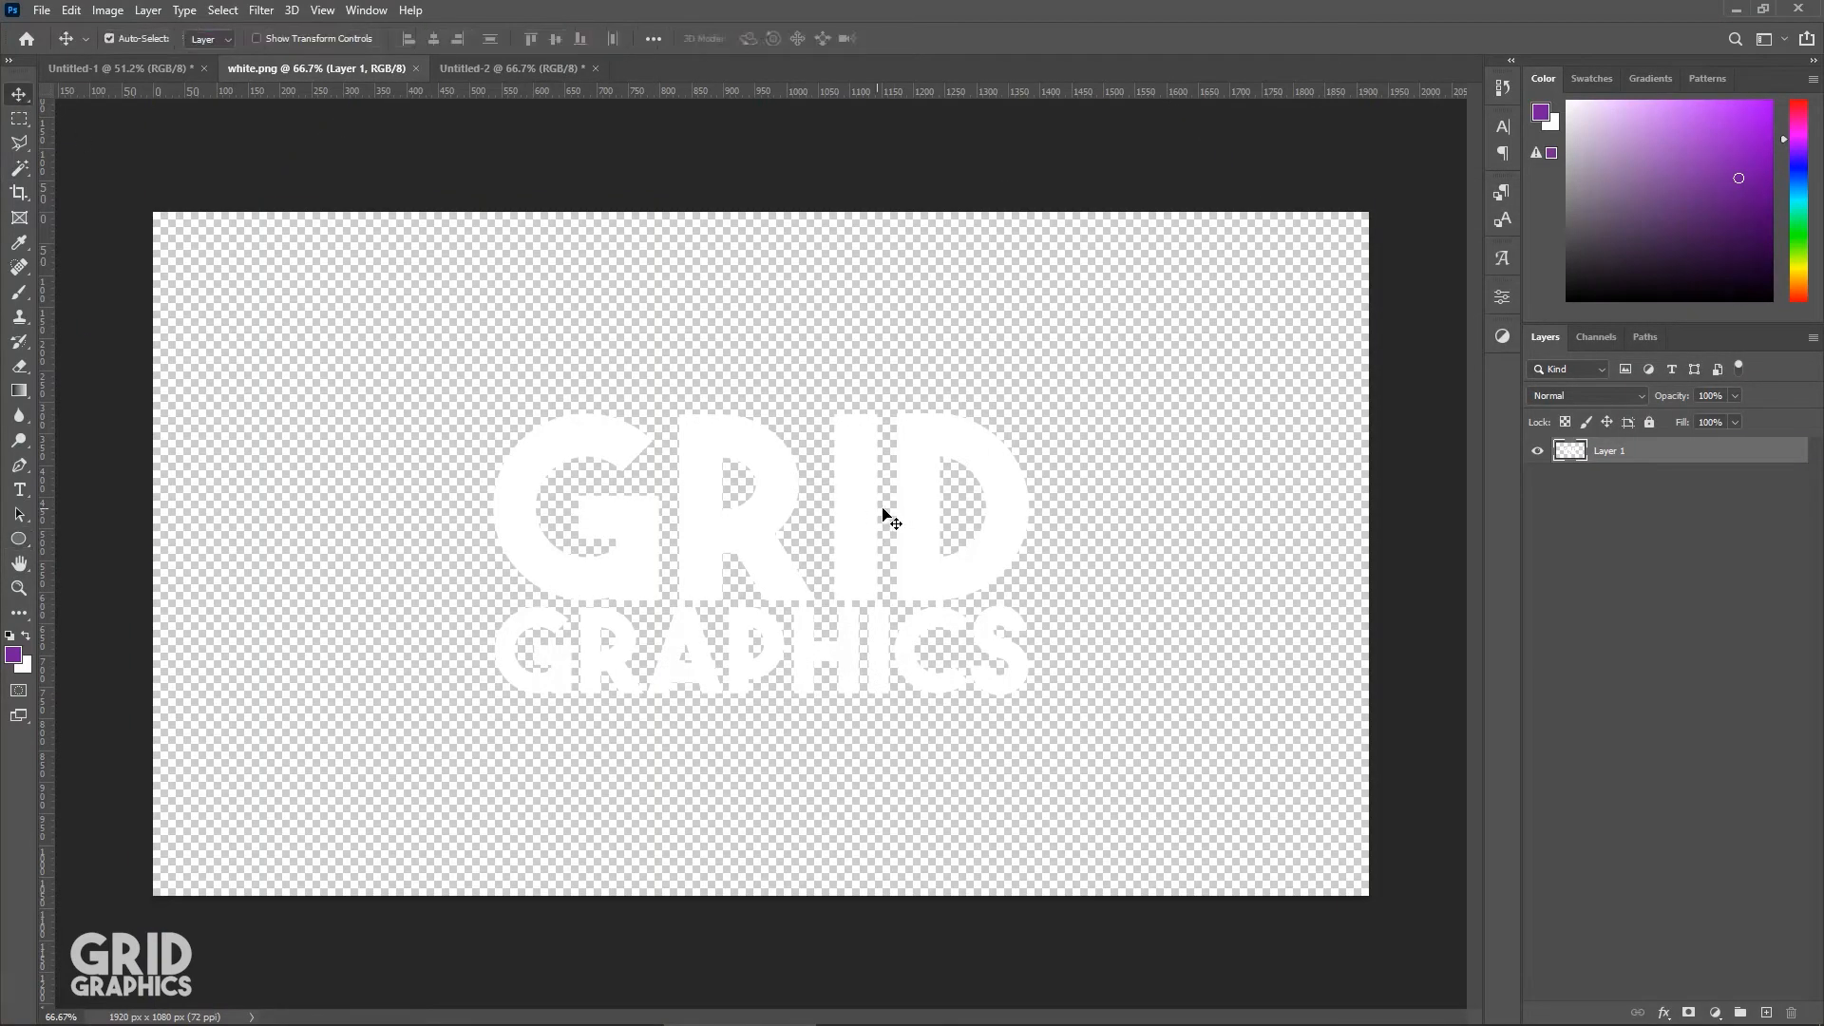
{"action": "left_click_drag", "start_coordinate": [863, 516], "coordinate": [993, 690]}
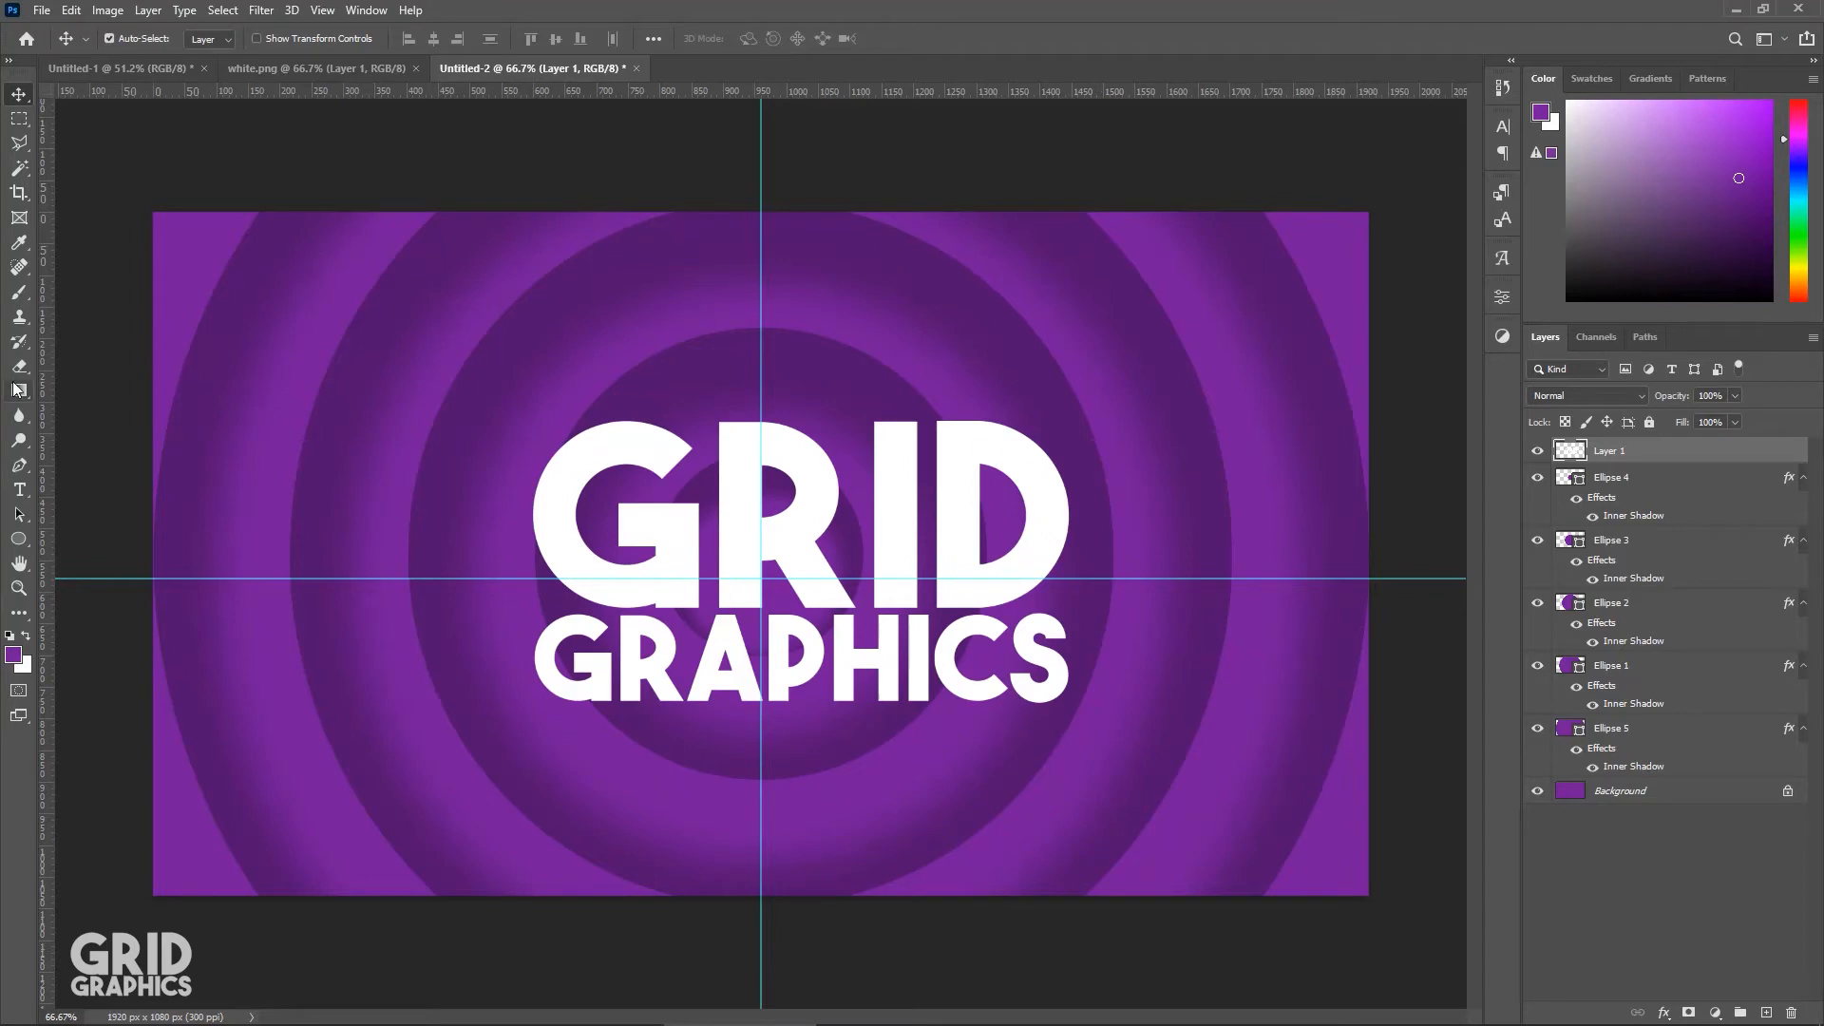
Step: Centre the logo horizontally and vertically on the whole canvas, then clear the selection
{"action": "key", "text": "ctrl+a"}
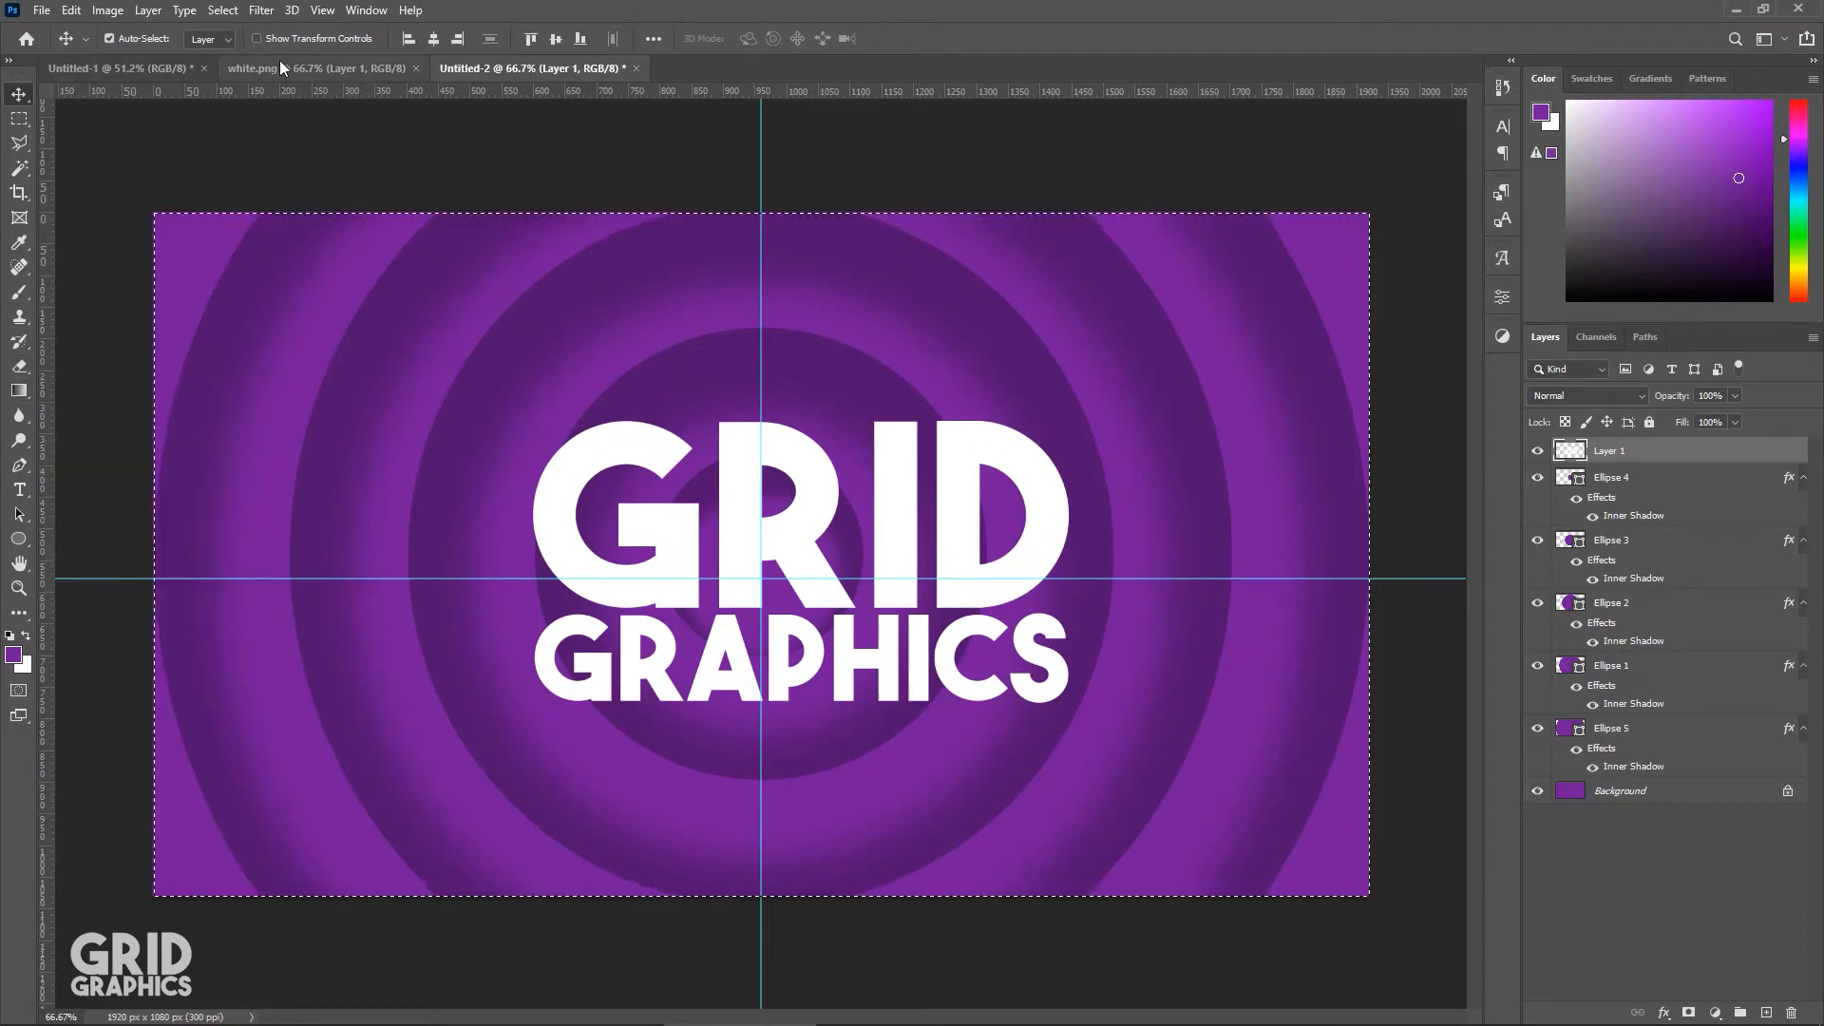
{"action": "left_click", "coordinate": [557, 39]}
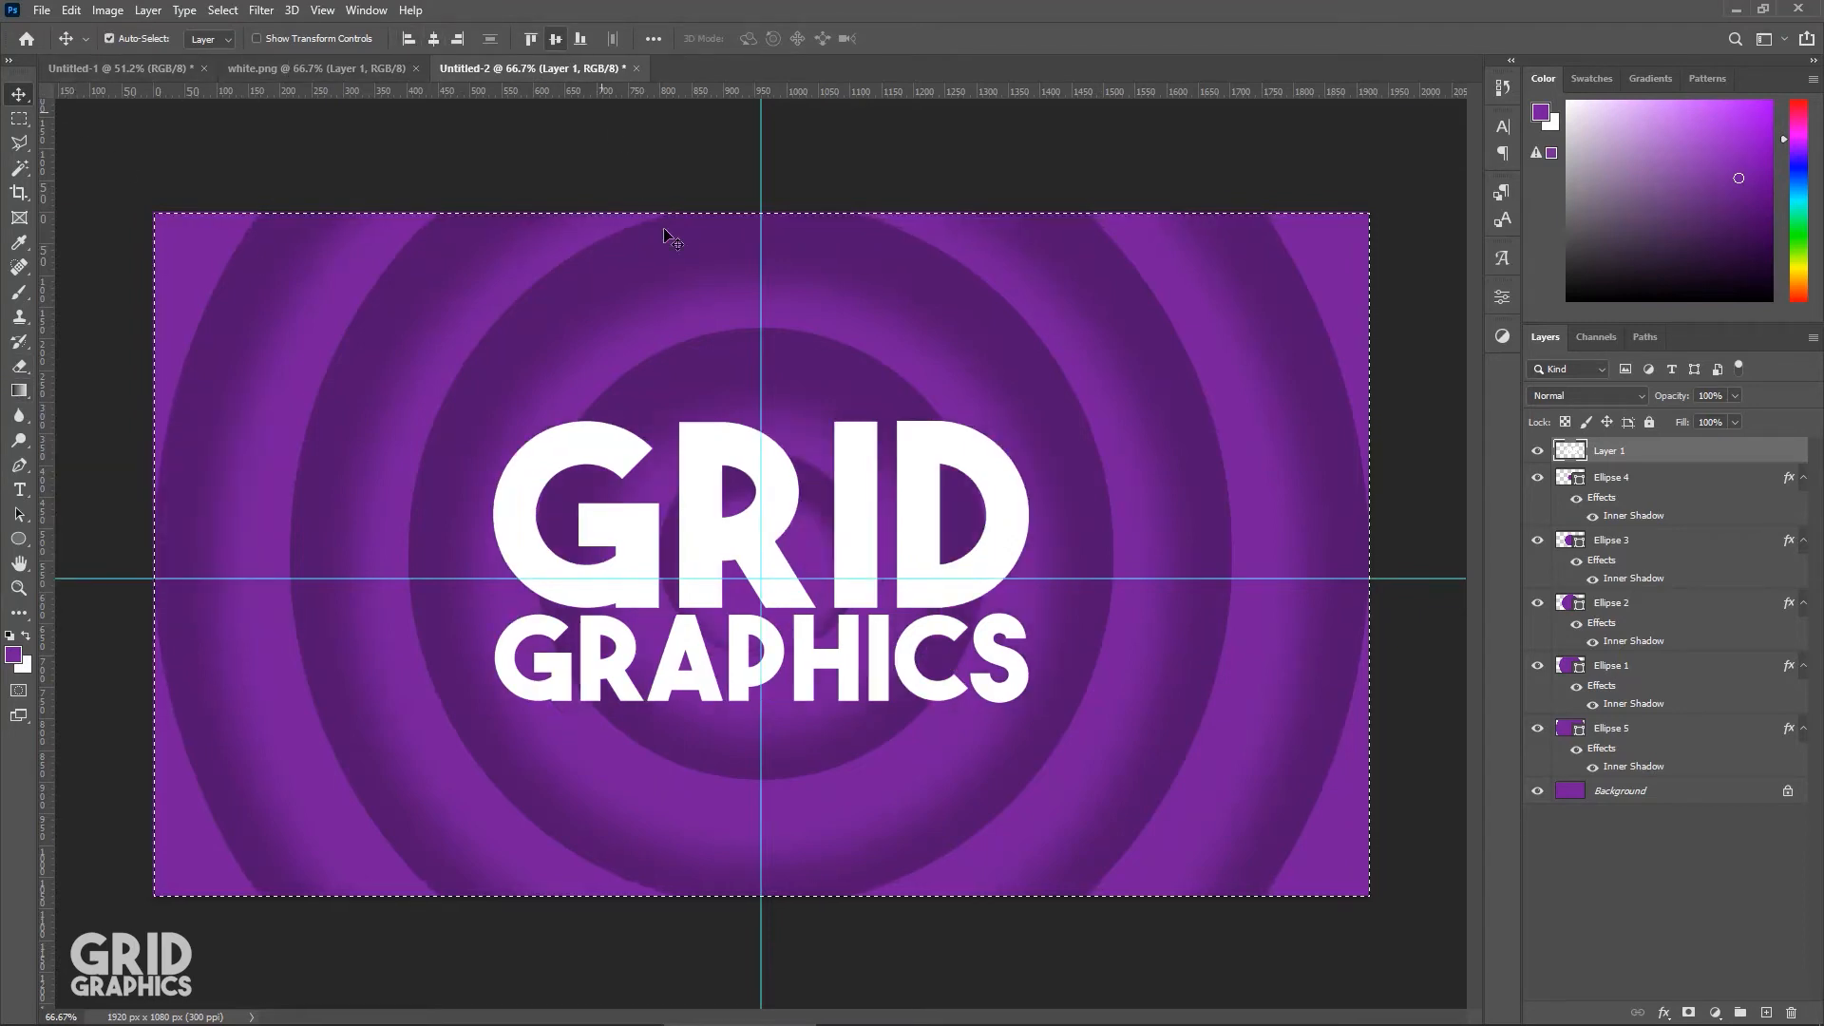
{"action": "left_click", "coordinate": [1633, 867]}
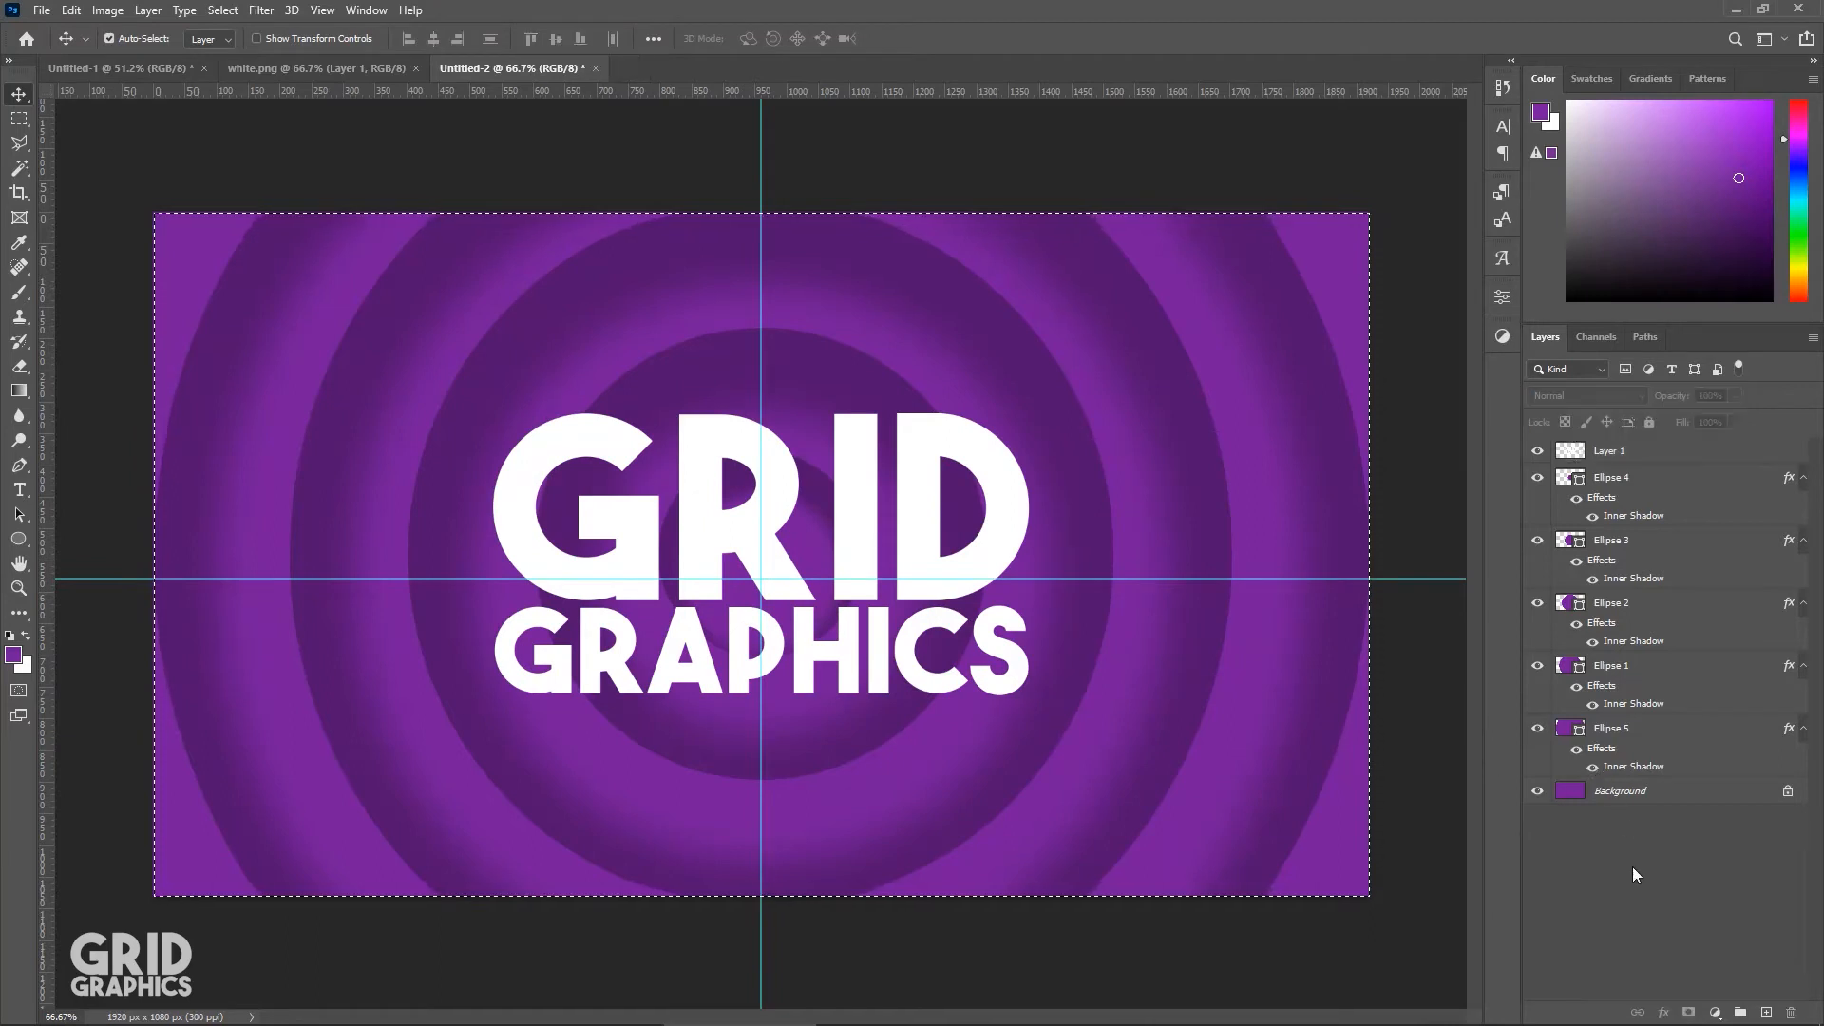
{"action": "key", "text": "ctrl+d"}
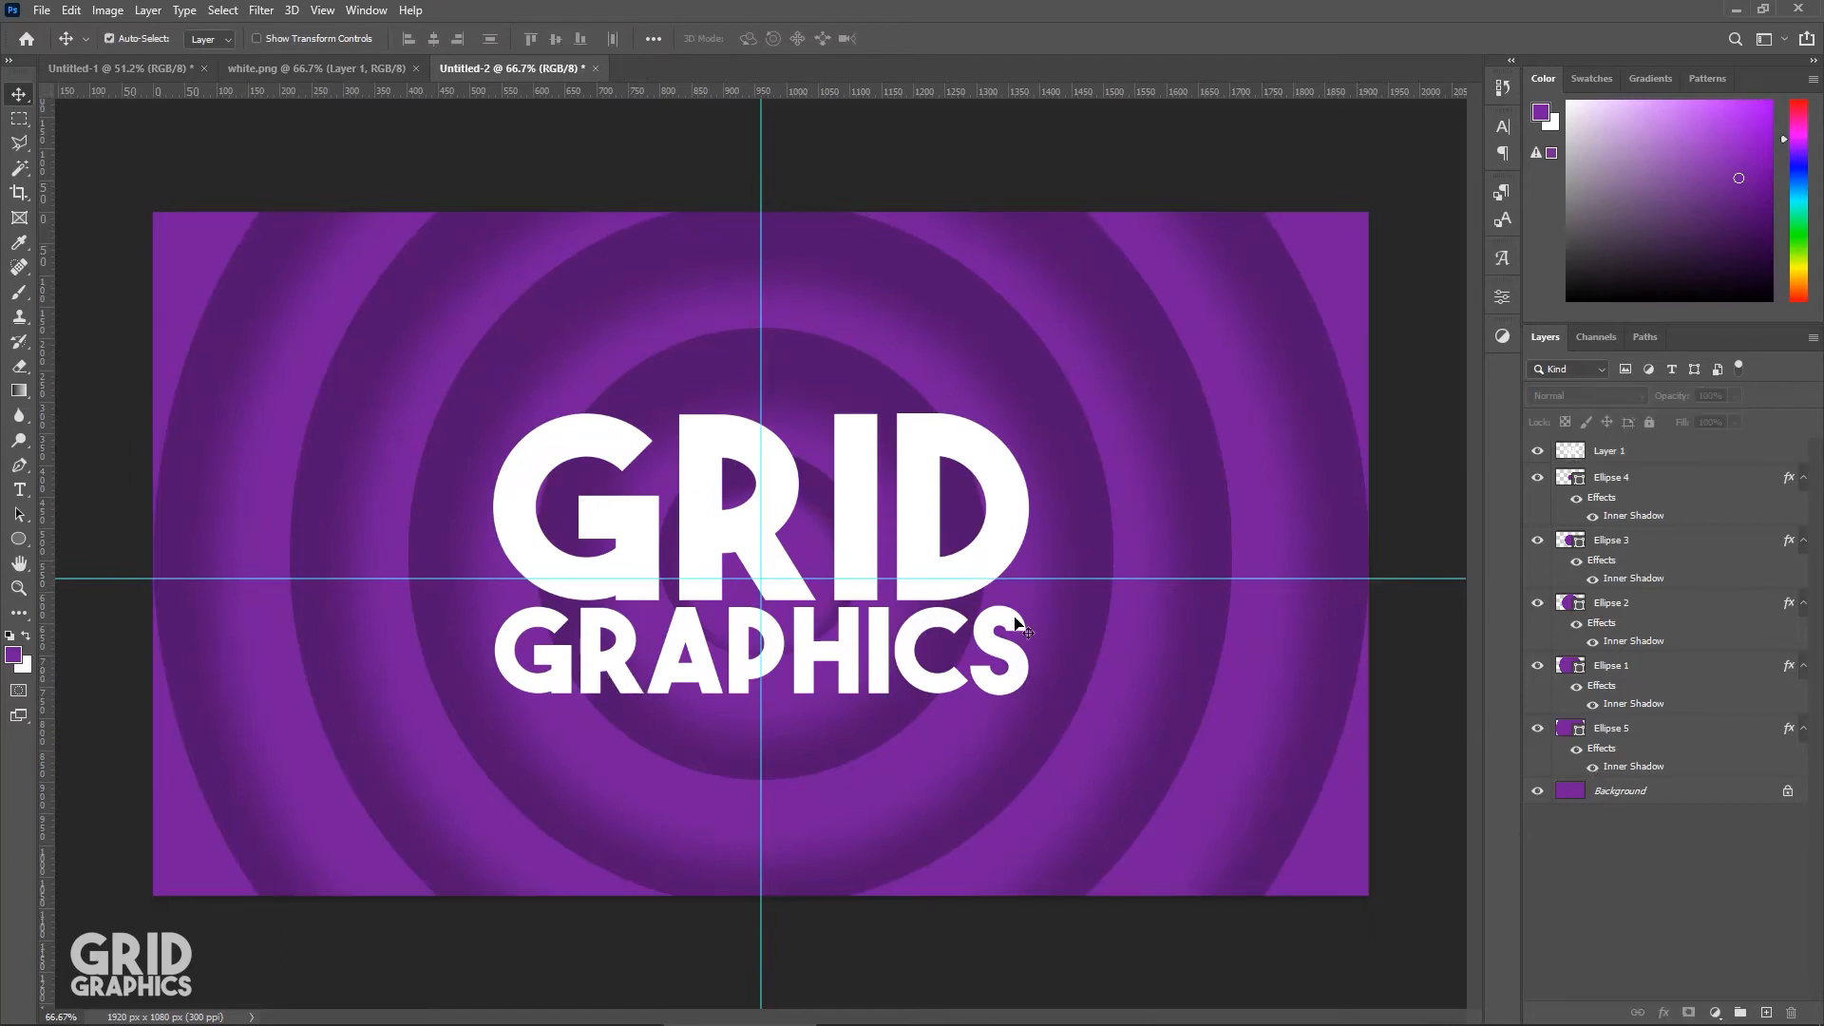
Step: Remove both guides from the canvas and set the logo layer's blend mode to Soft Light
{"action": "left_click_drag", "start_coordinate": [1140, 578], "coordinate": [1145, 57]}
{"action": "left_click_drag", "start_coordinate": [761, 182], "coordinate": [4, 183]}
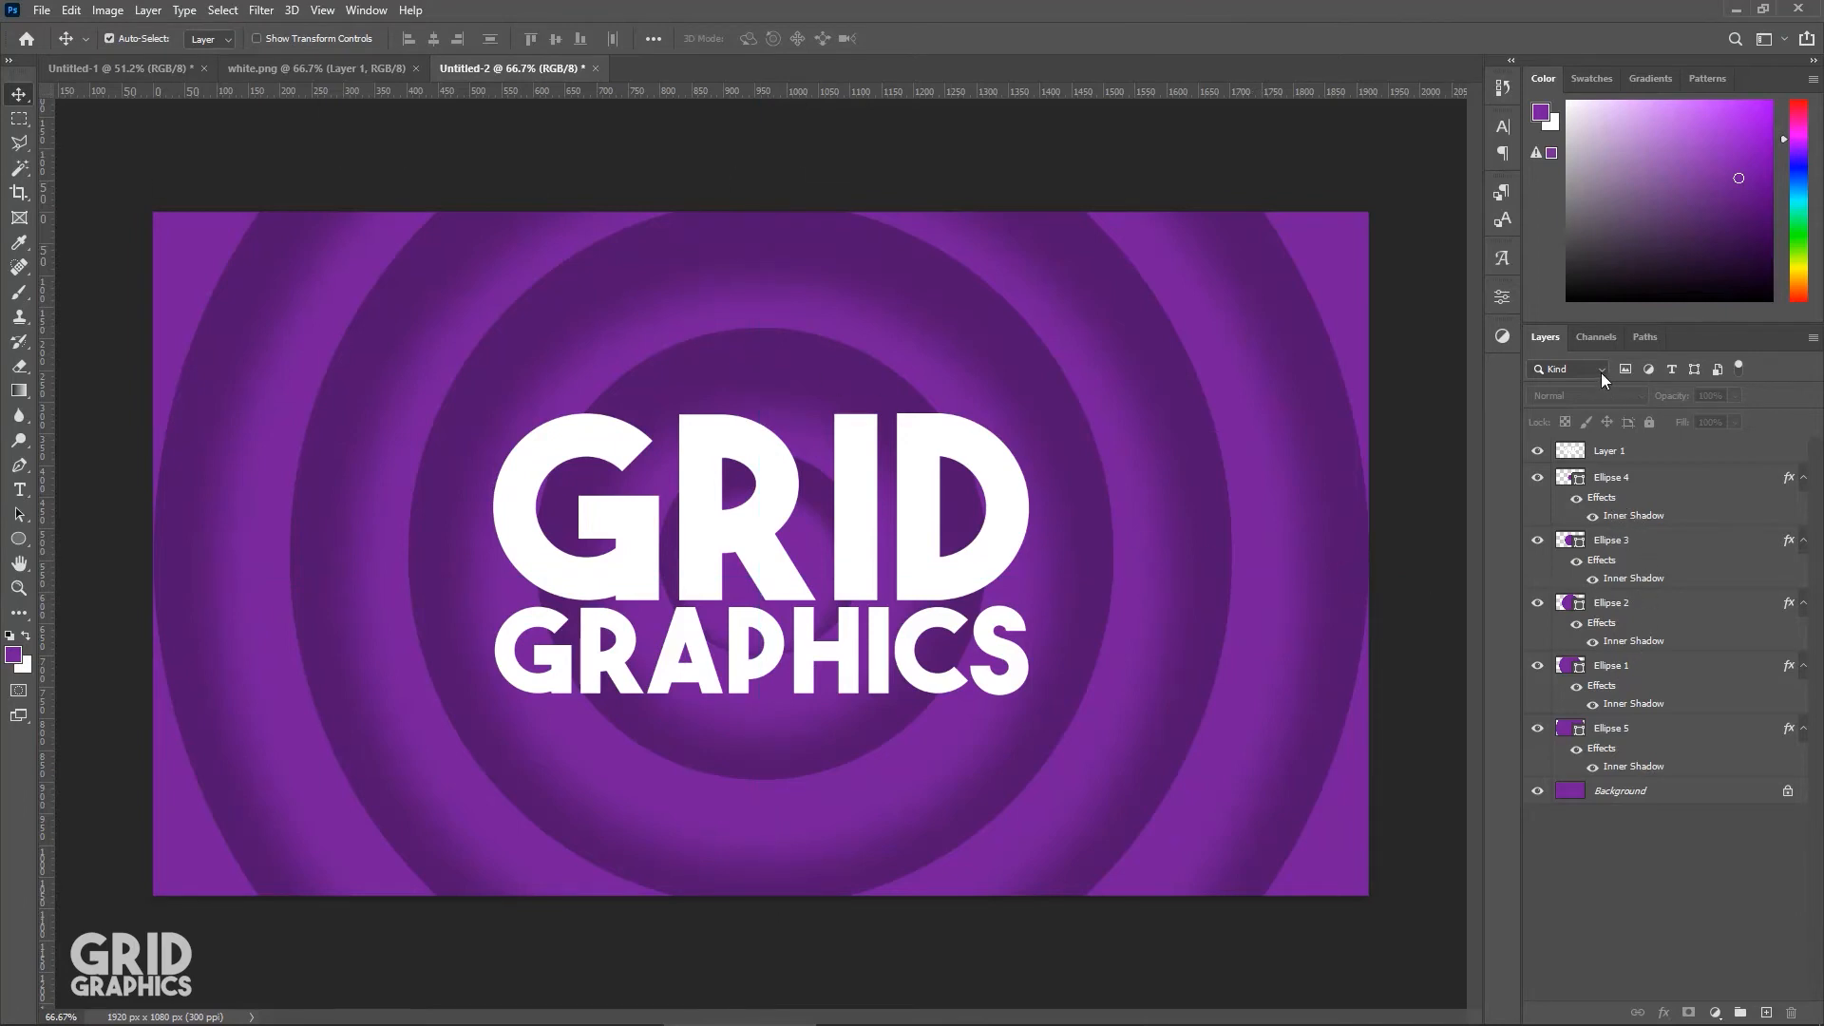
{"action": "left_click", "coordinate": [1625, 461]}
{"action": "left_click", "coordinate": [1617, 399]}
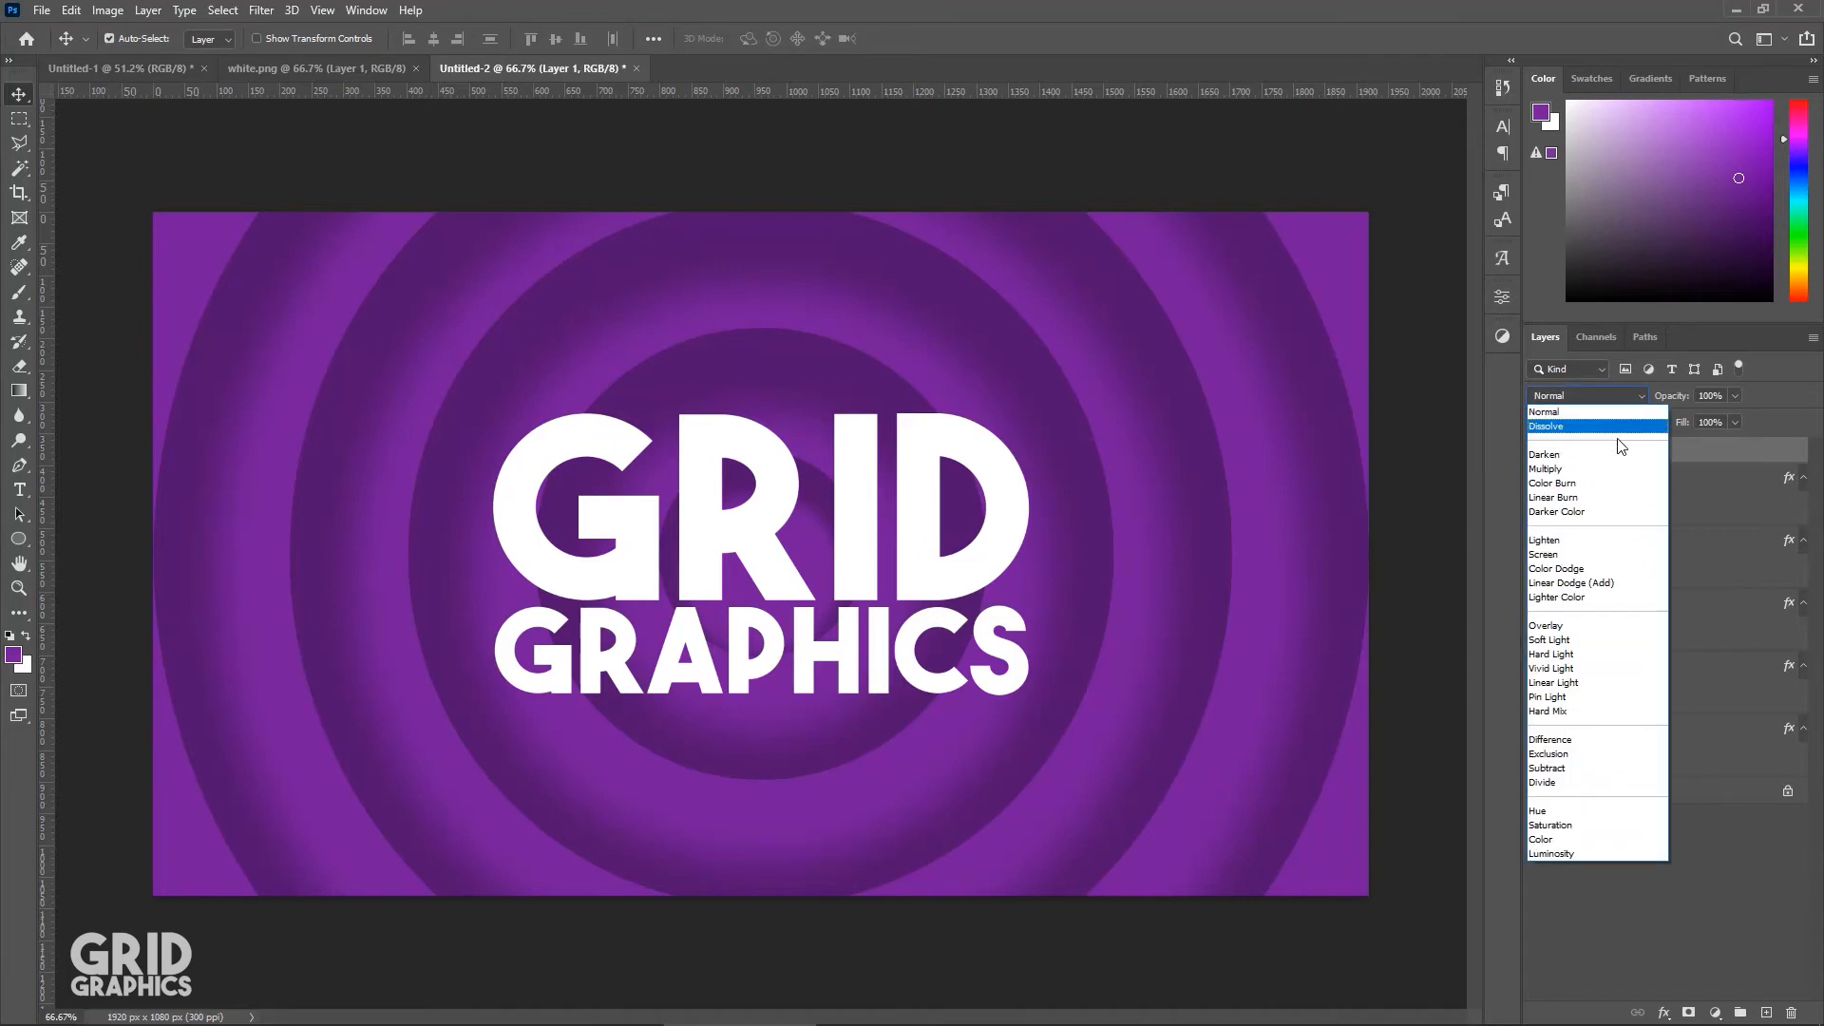
{"action": "left_click", "coordinate": [1566, 642]}
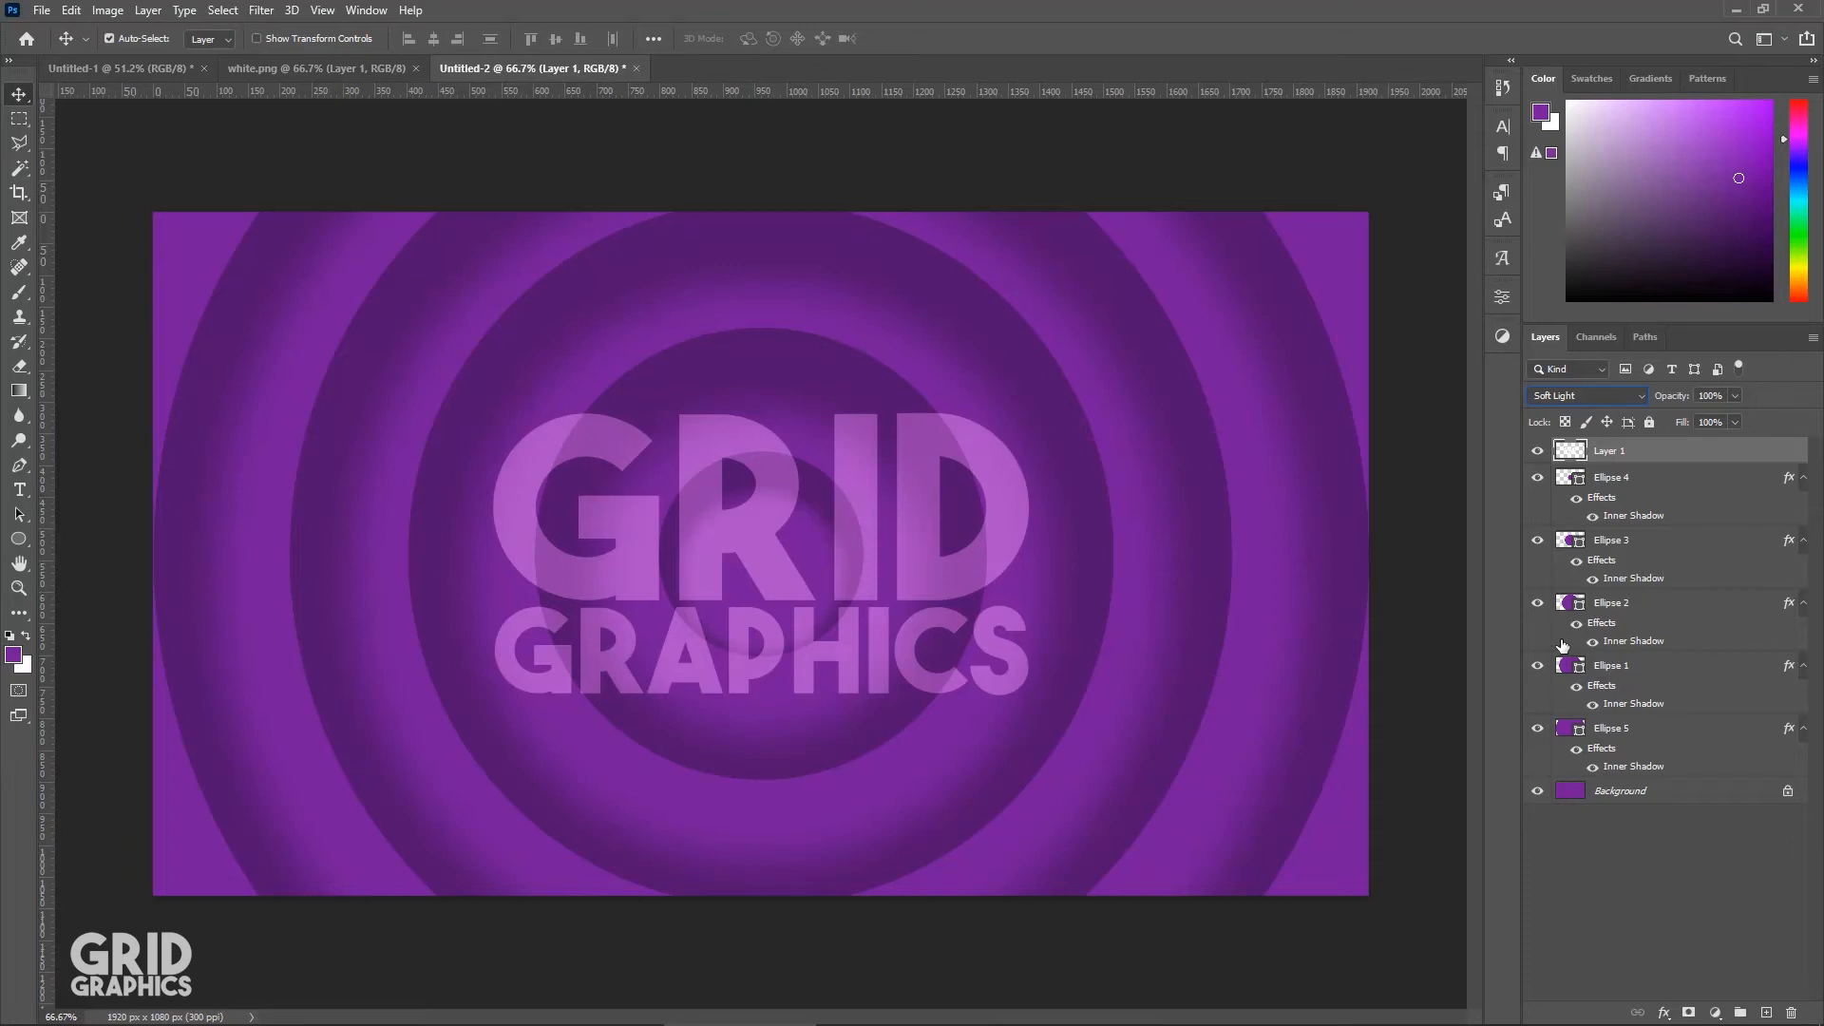
Step: Separate the logo portion inside the smallest circle (Ellipse 4) onto its own layer, deleting that area from Layer 1
{"action": "left_click", "coordinate": [1568, 480], "text": "ctrl"}
{"action": "key", "text": "ctrl+j"}
{"action": "left_click", "coordinate": [1682, 486]}
{"action": "left_click", "coordinate": [1561, 505], "text": "ctrl"}
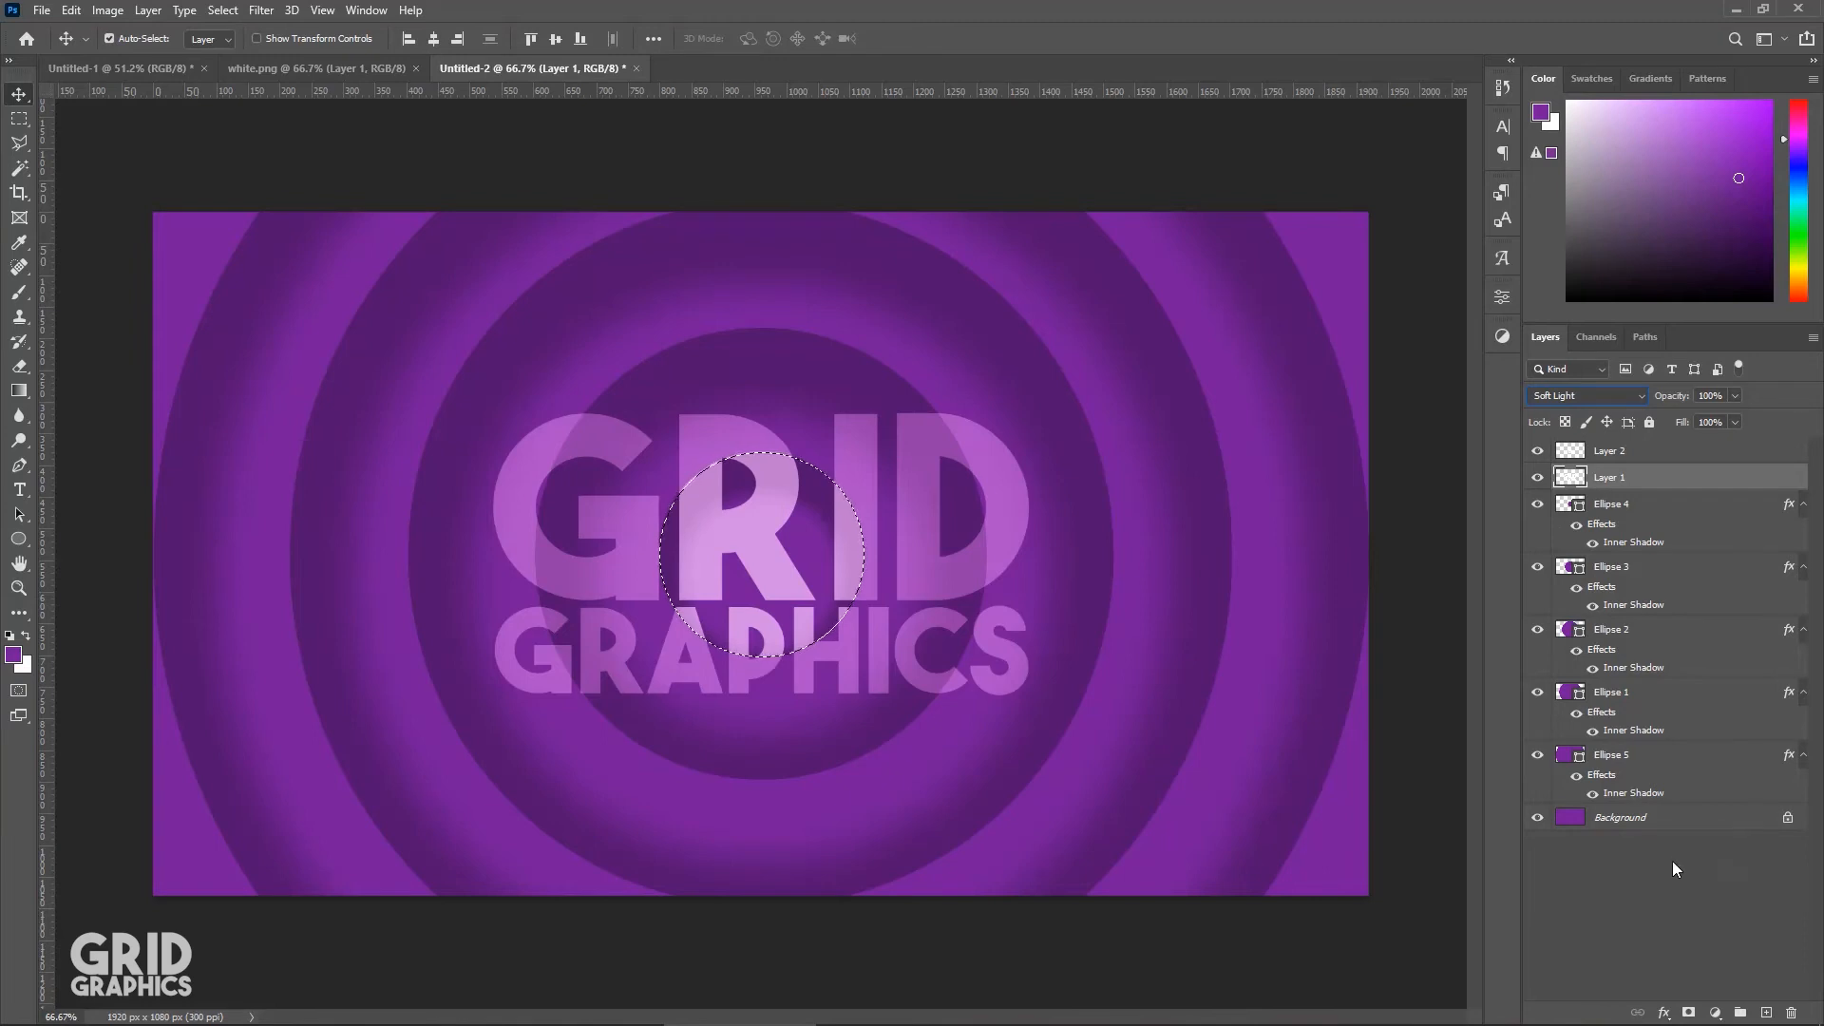
{"action": "left_click", "coordinate": [1538, 450]}
{"action": "left_click", "coordinate": [1539, 477]}
{"action": "left_click", "coordinate": [1538, 476]}
Step: Separate the logo portion inside the second-smallest circle (Ellipse 3) onto its own layer, deleting that area from Layer 1
{"action": "left_click", "coordinate": [1568, 568], "text": "ctrl"}
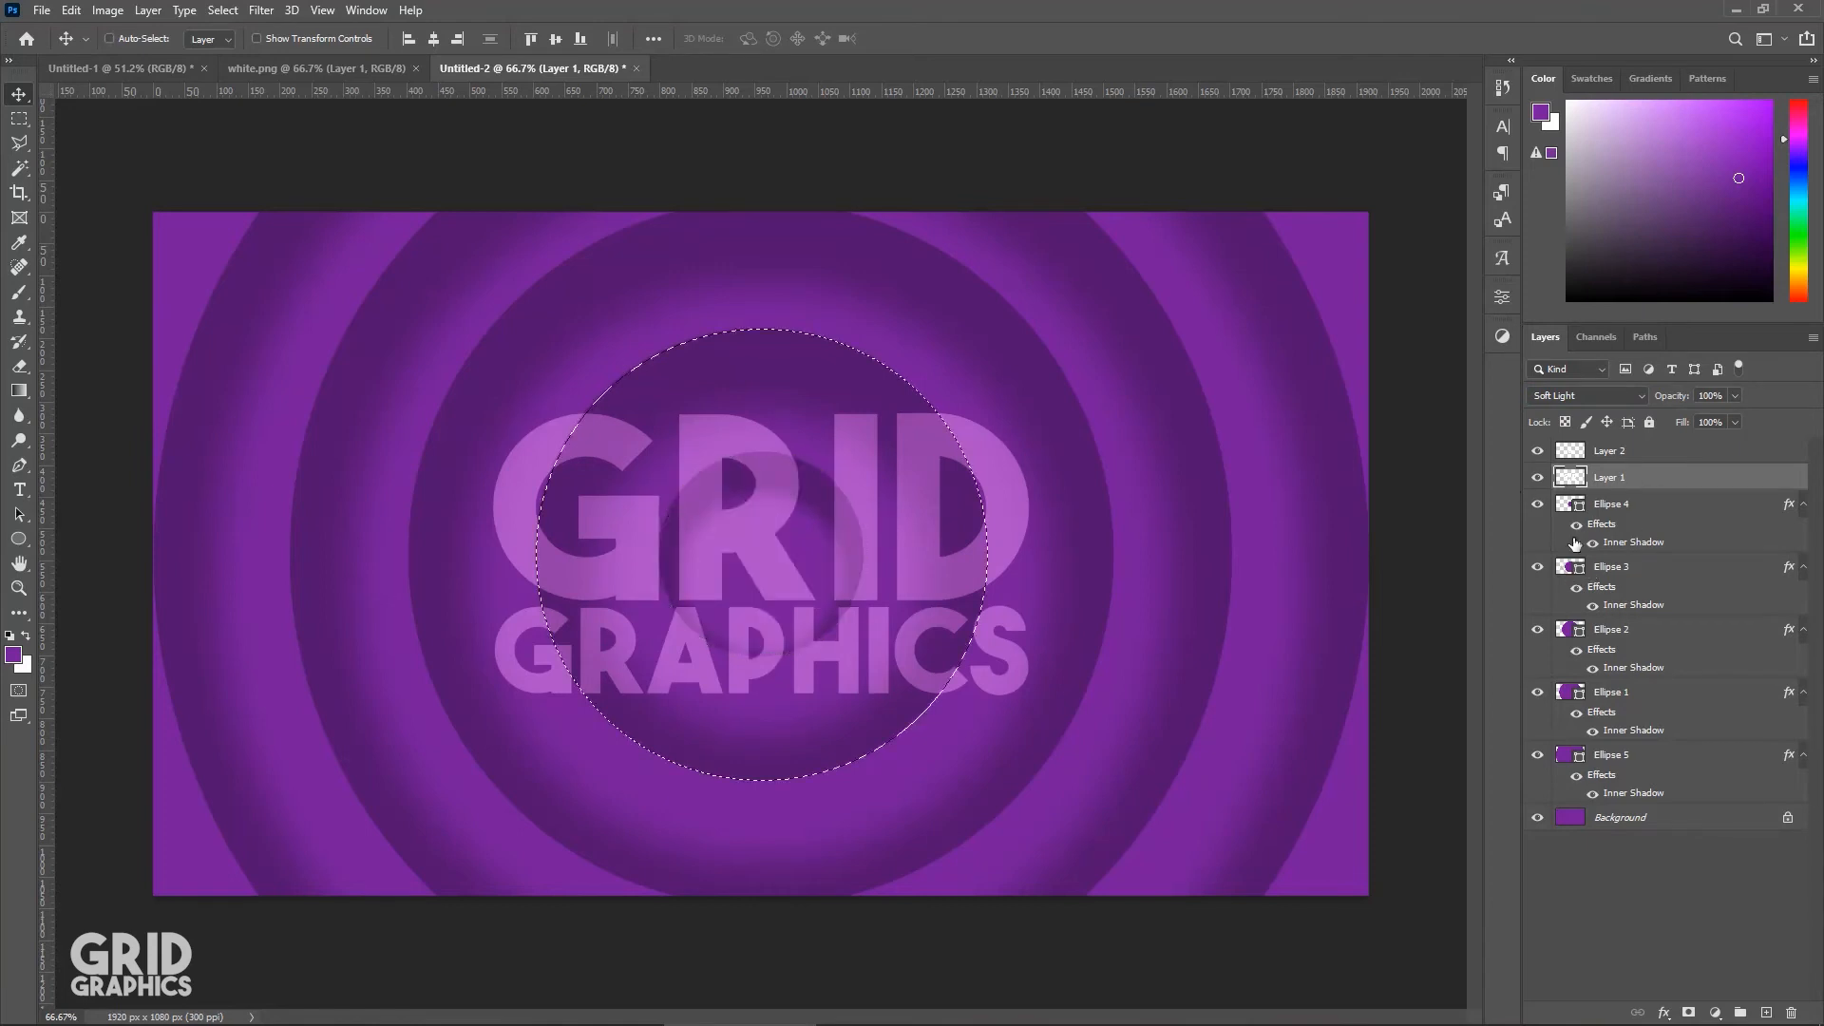
{"action": "key", "text": "ctrl+j"}
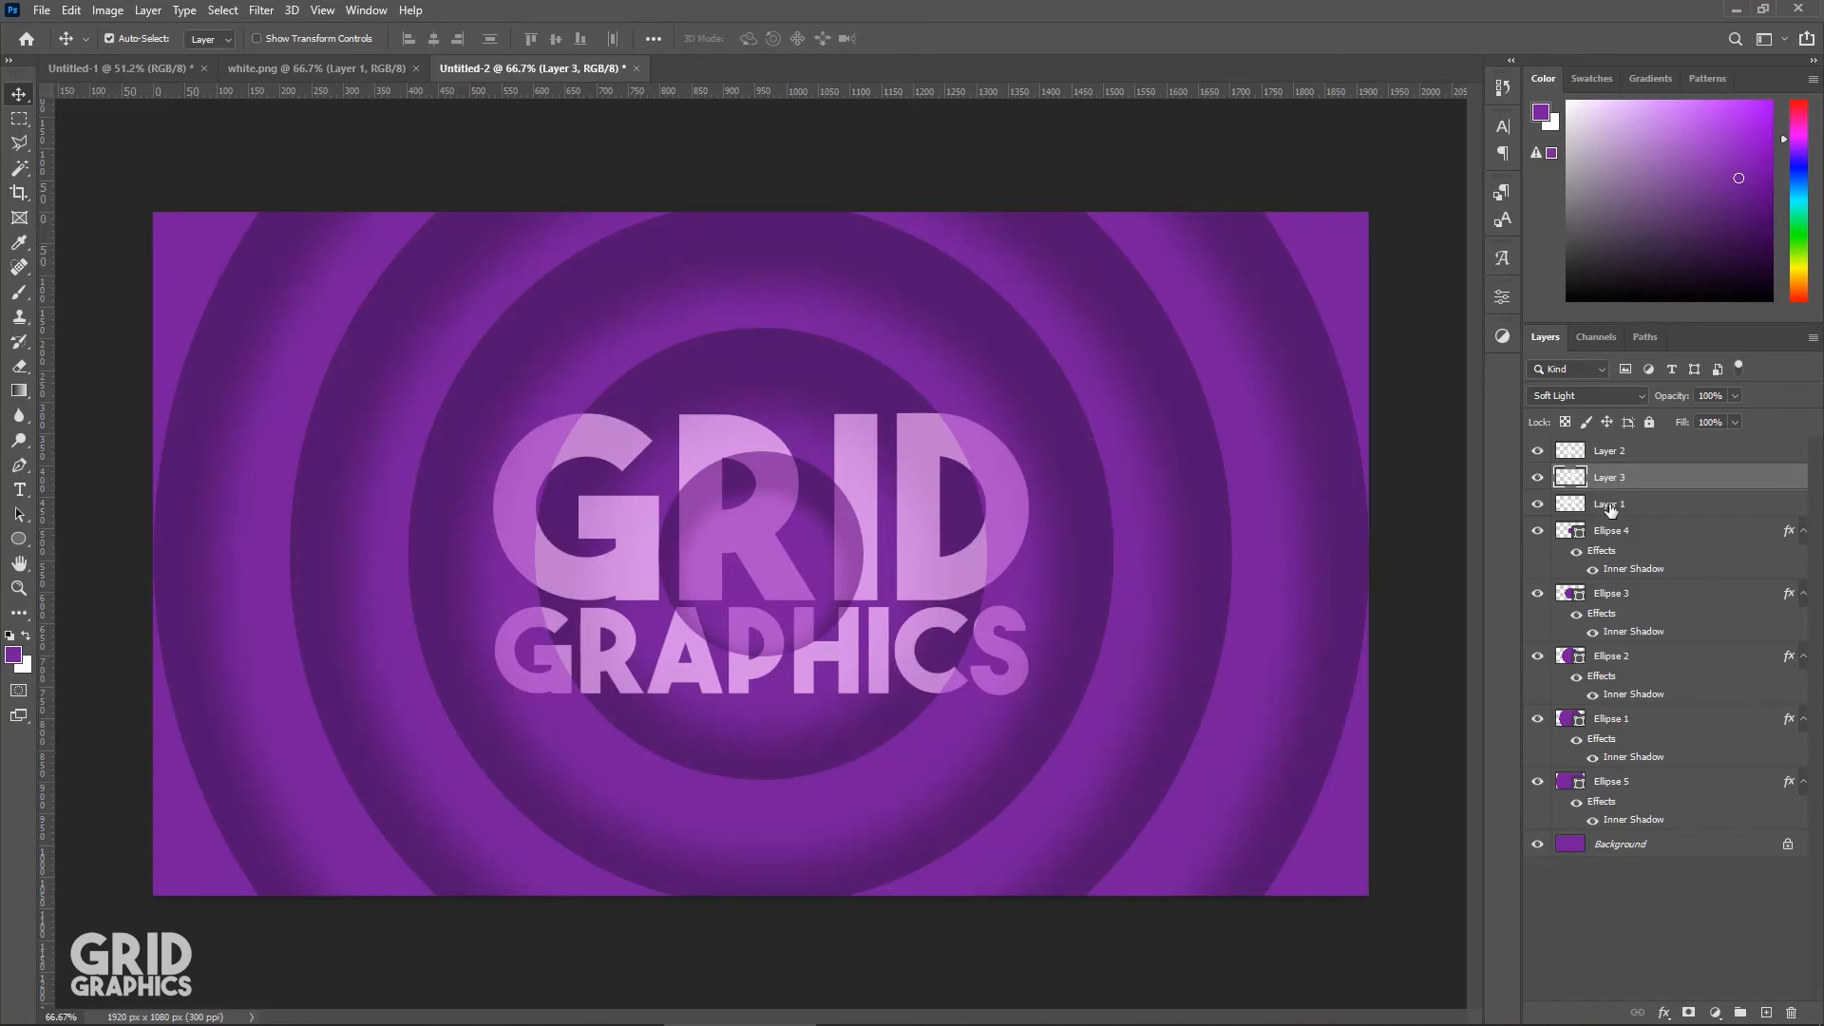
{"action": "left_click", "coordinate": [1621, 513]}
{"action": "left_click", "coordinate": [1565, 593], "text": "ctrl"}
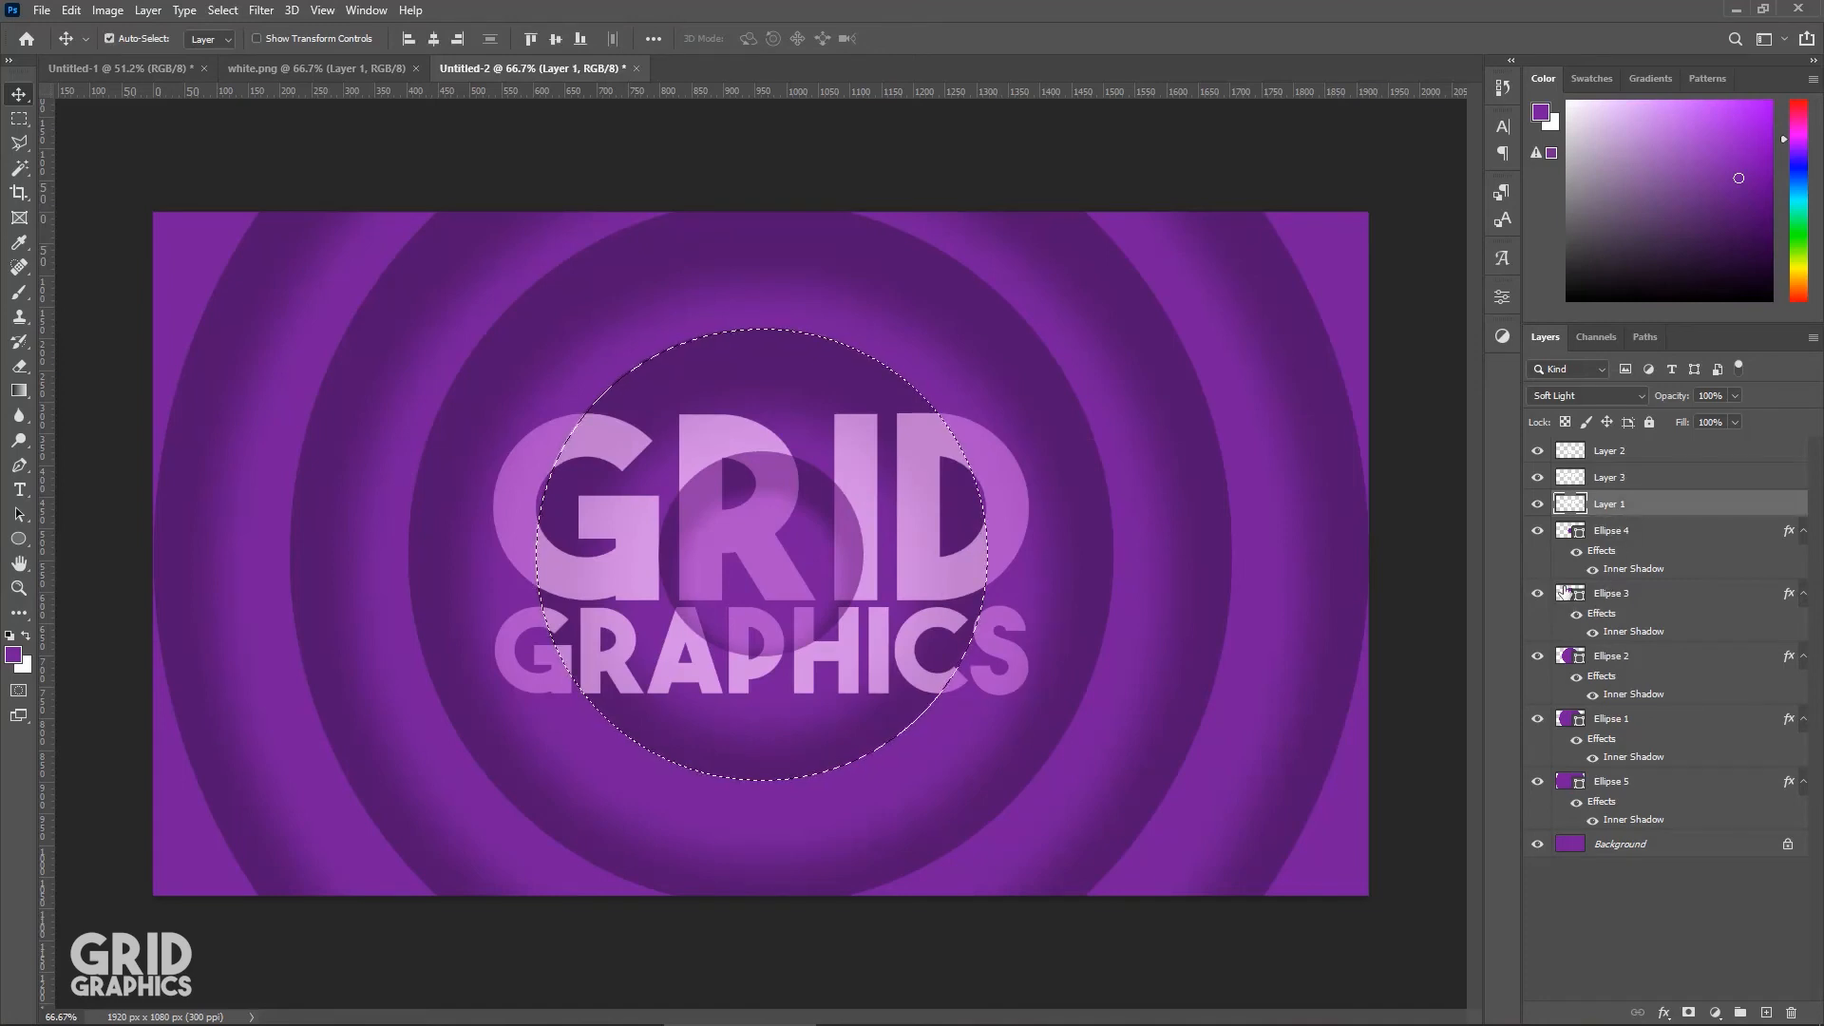
{"action": "key", "text": "Delete"}
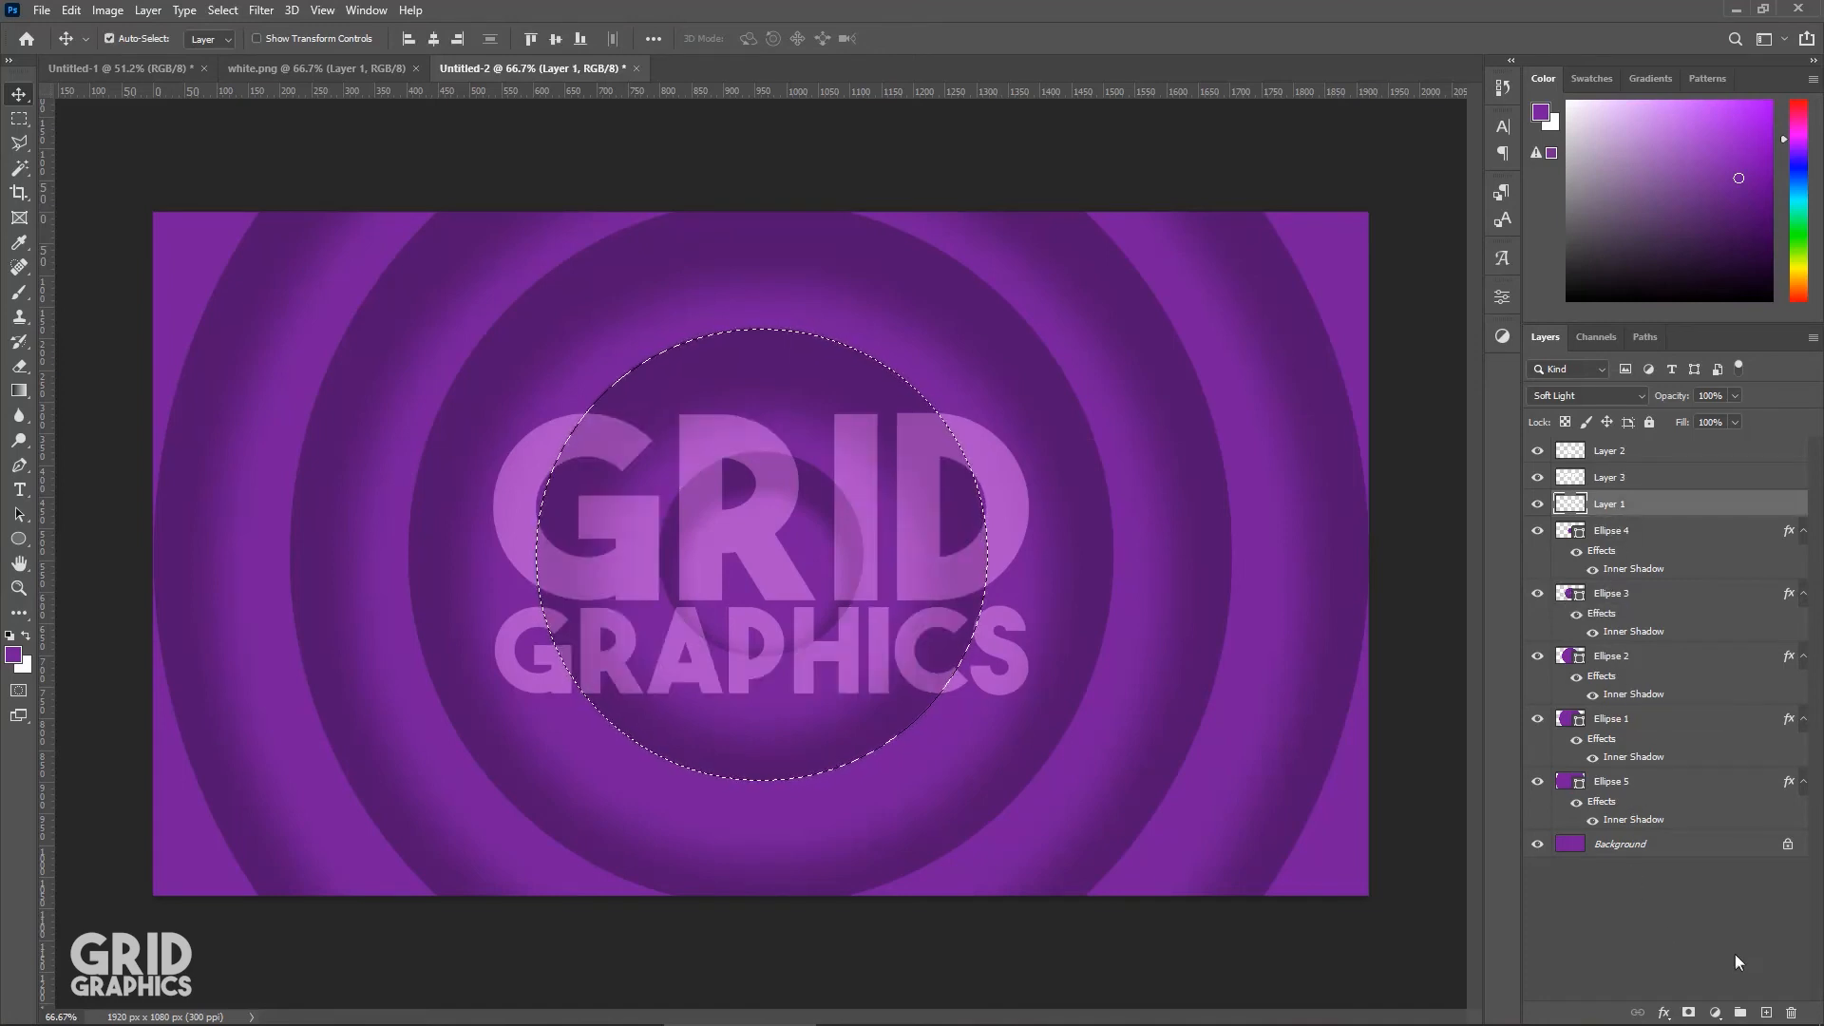
Step: Add a new empty layer clipped to Layer 3 and another clipped to Layer 2
{"action": "left_click", "coordinate": [1657, 481]}
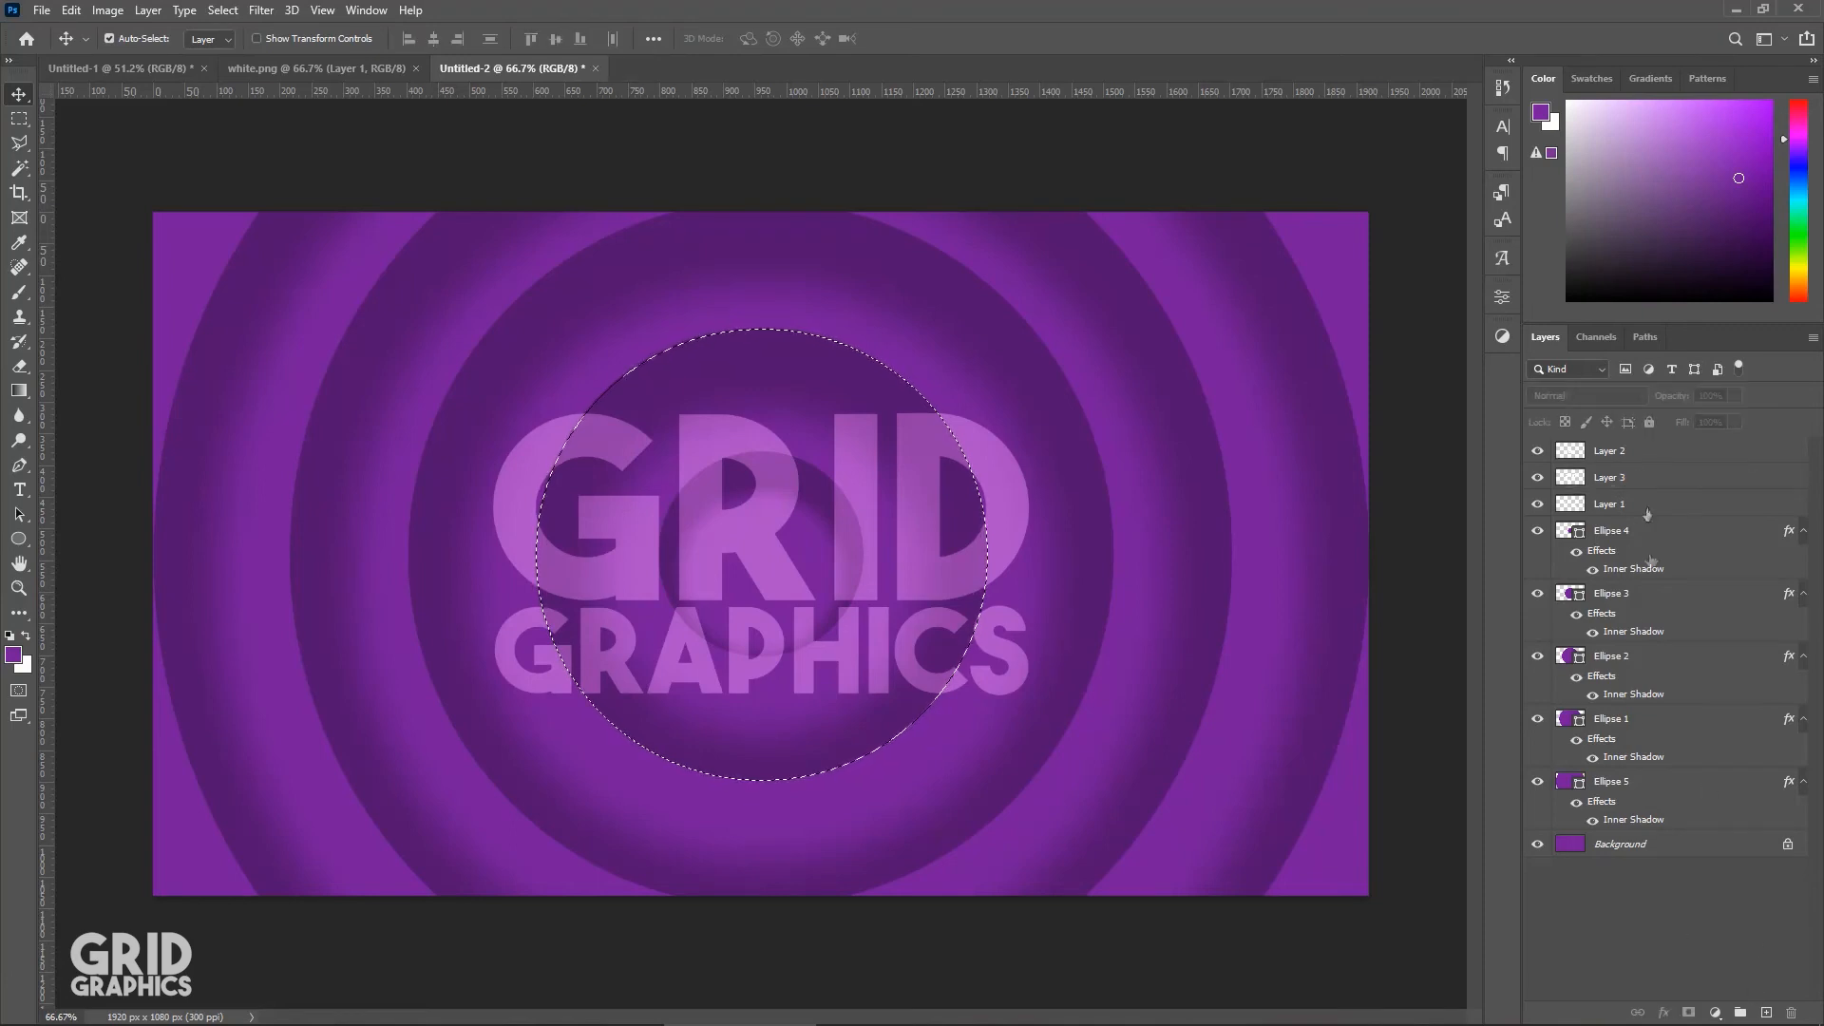
{"action": "left_click", "coordinate": [1767, 1013]}
{"action": "key", "text": "ctrl+alt+g"}
{"action": "left_click", "coordinate": [1724, 455]}
{"action": "left_click", "coordinate": [1765, 1012]}
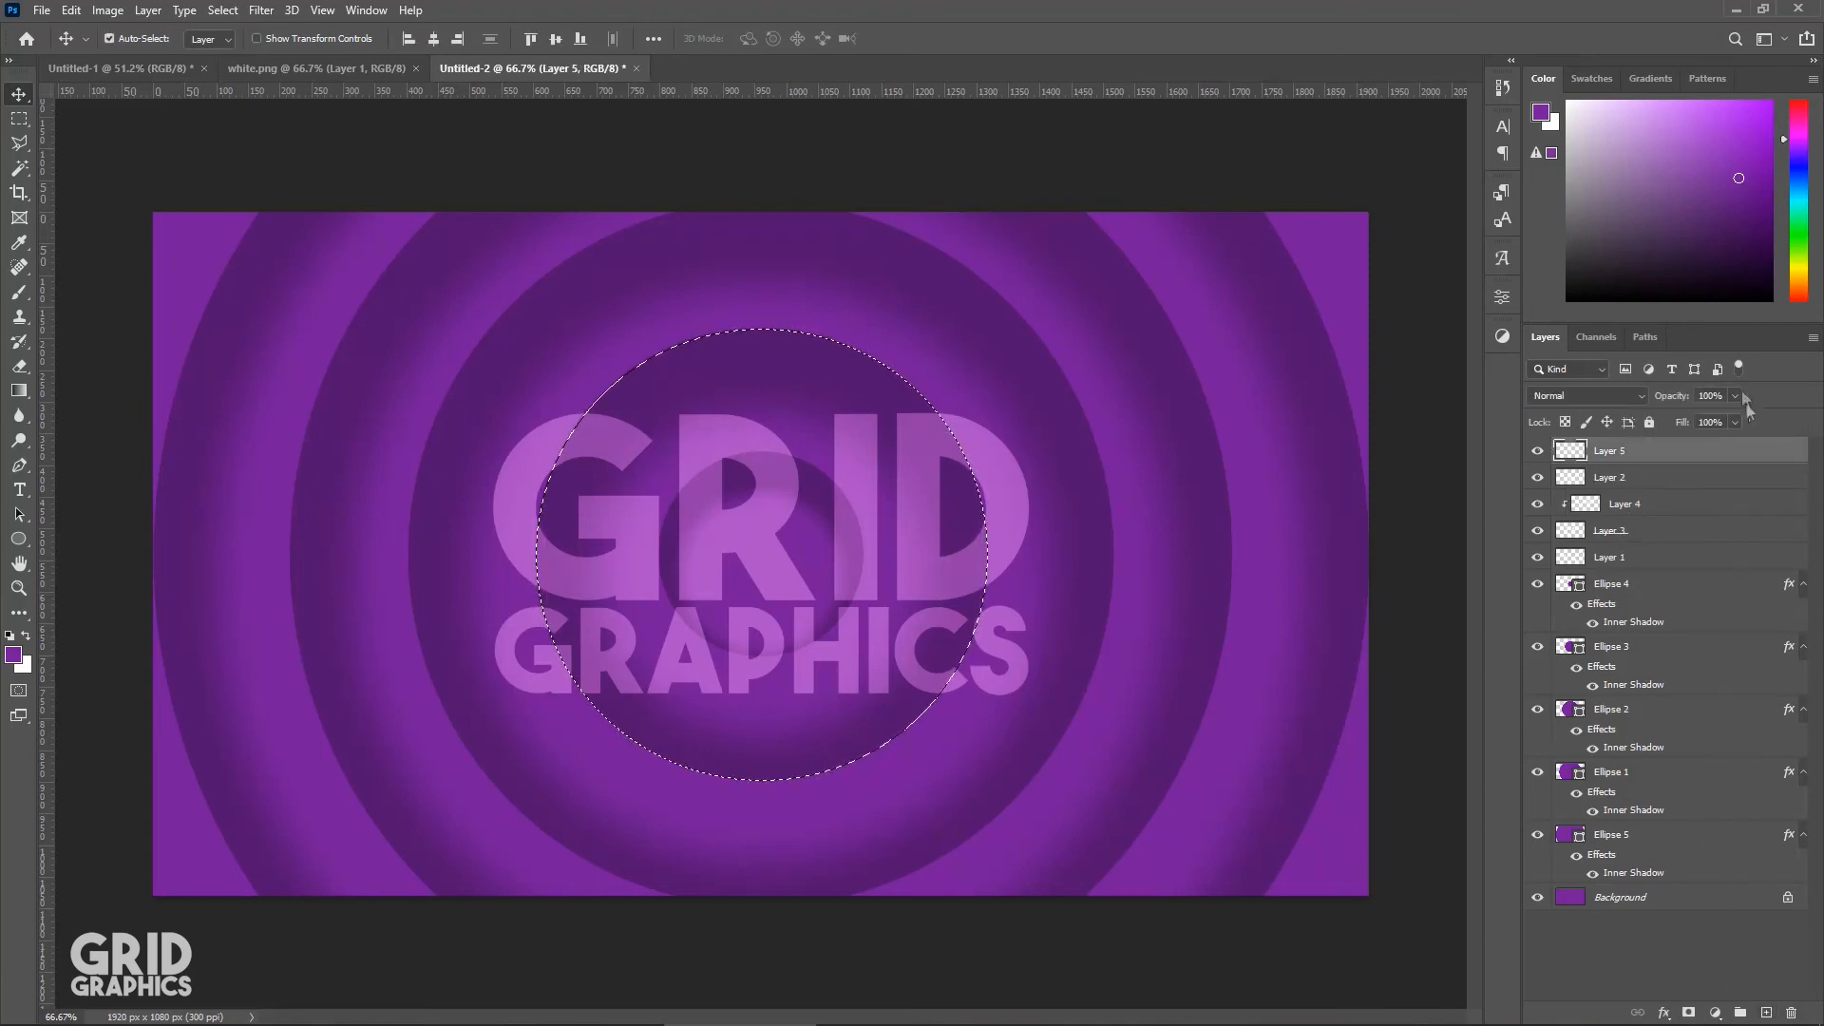
{"action": "key", "text": "ctrl+alt+g"}
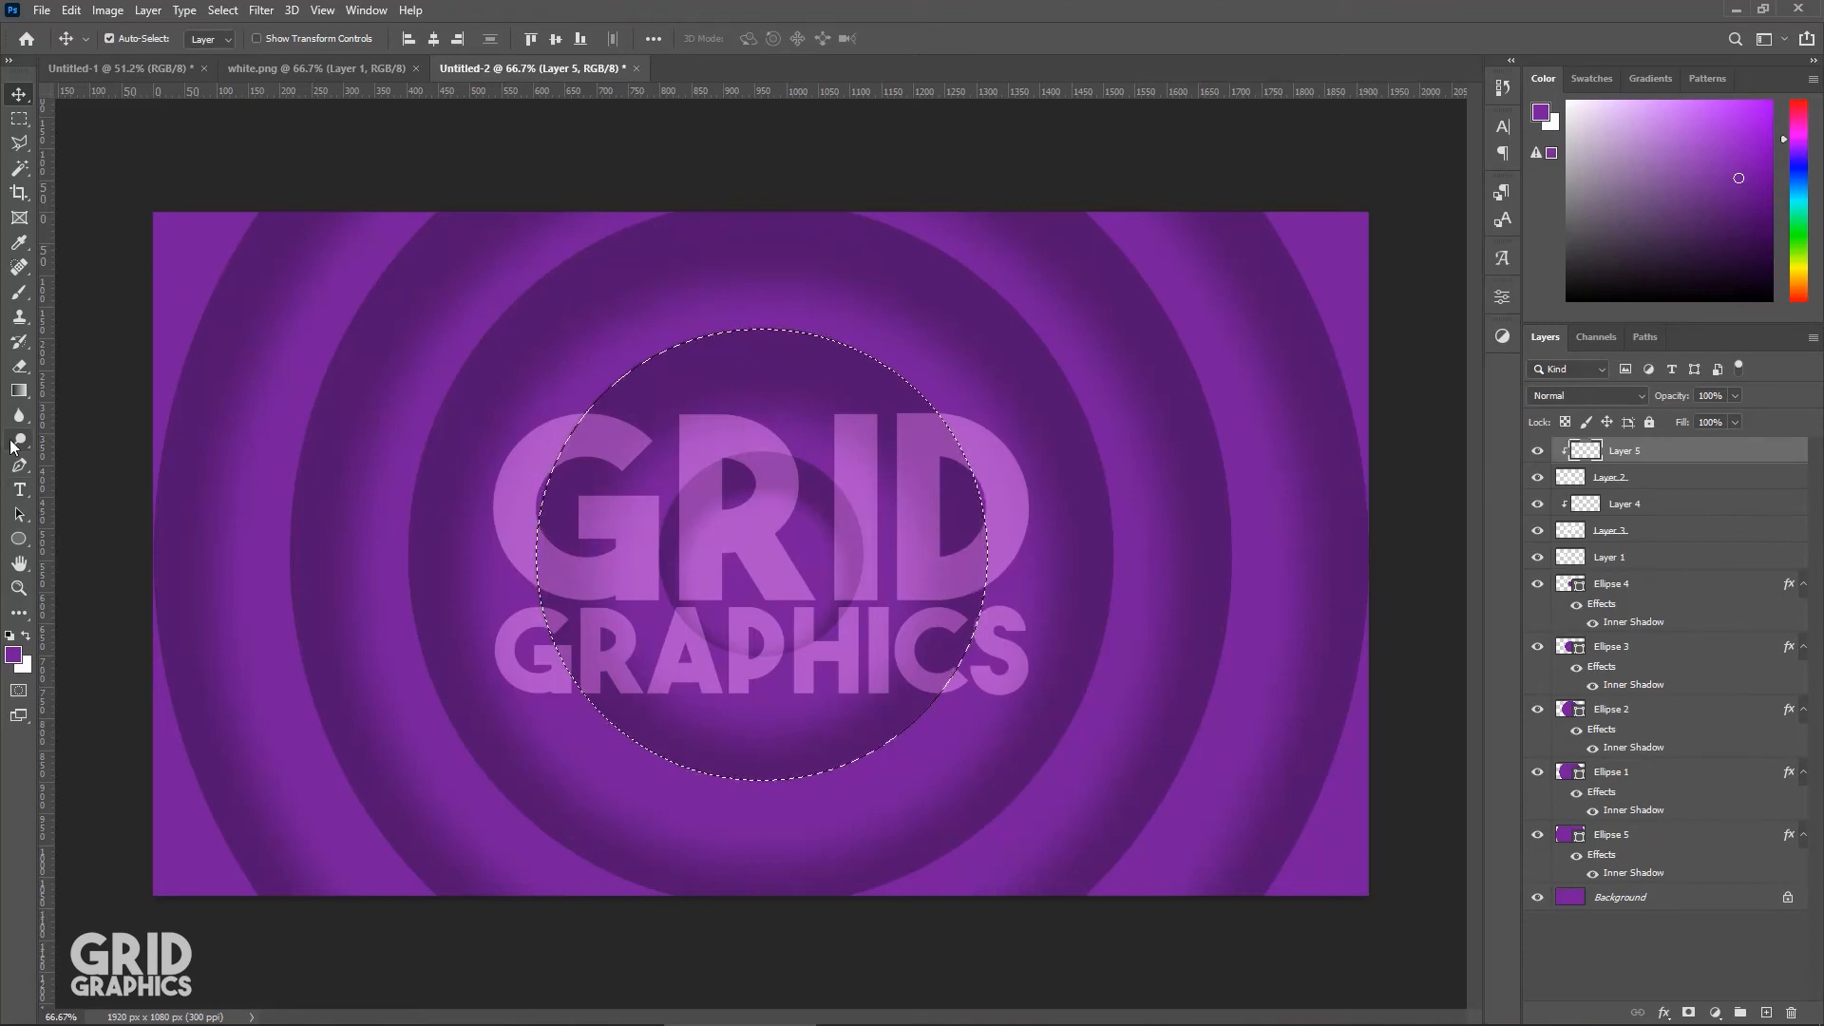
Step: Paint soft black brush shading on Layer 4 over the logo, along the inner edges of the second-smallest circle's selection
{"action": "left_click", "coordinate": [19, 292]}
{"action": "left_click", "coordinate": [9, 635]}
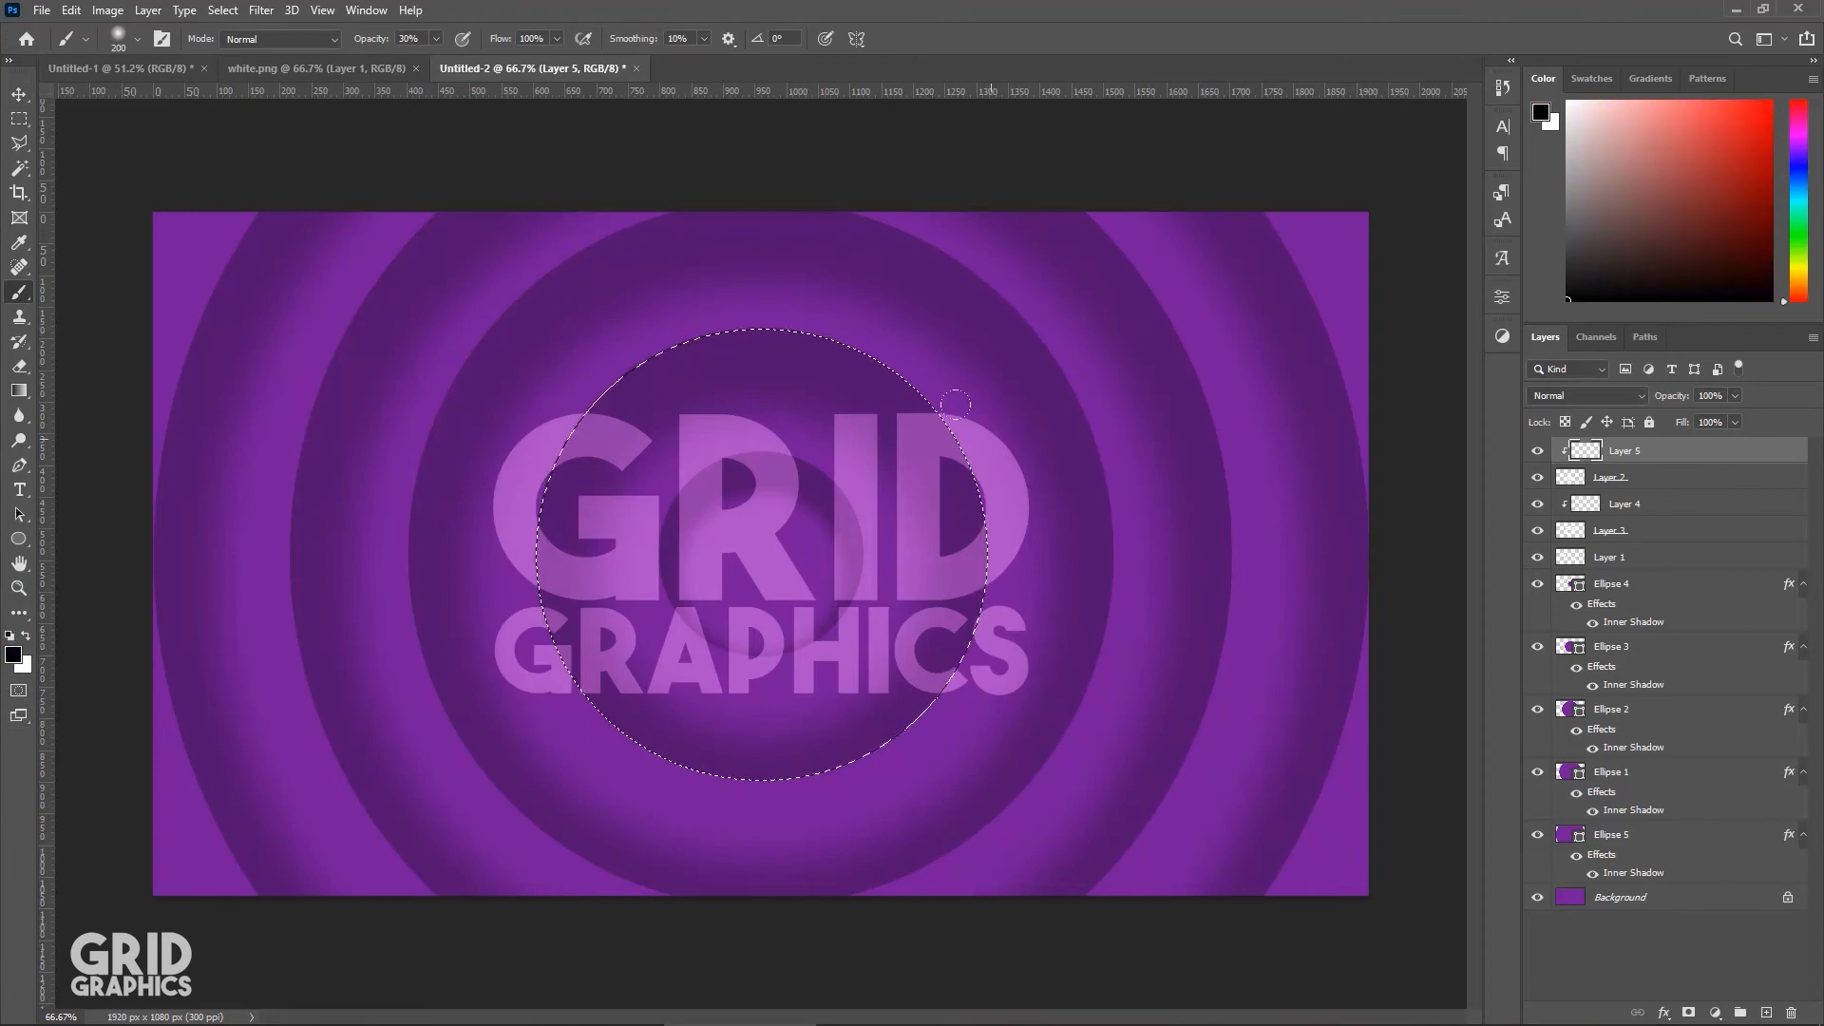
{"action": "scroll", "coordinate": [952, 392], "scroll_direction": "up", "scroll_amount": 5}
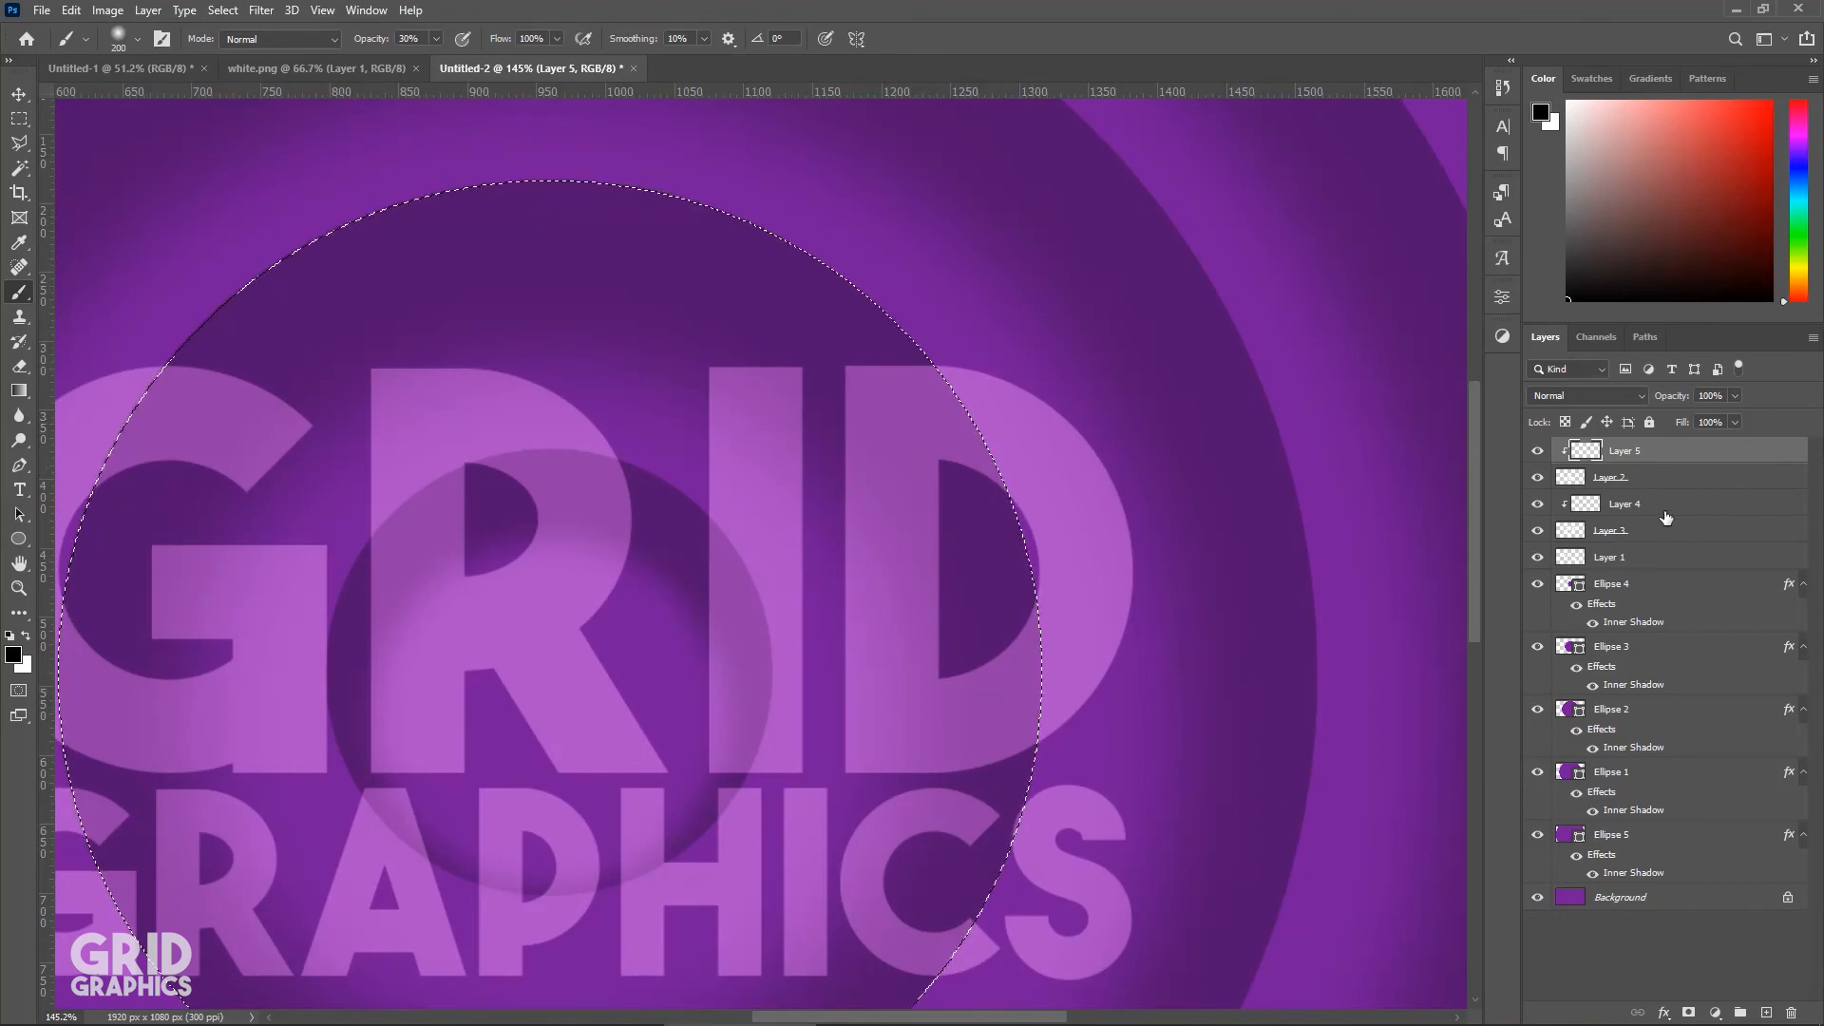
{"action": "left_click", "coordinate": [1627, 504]}
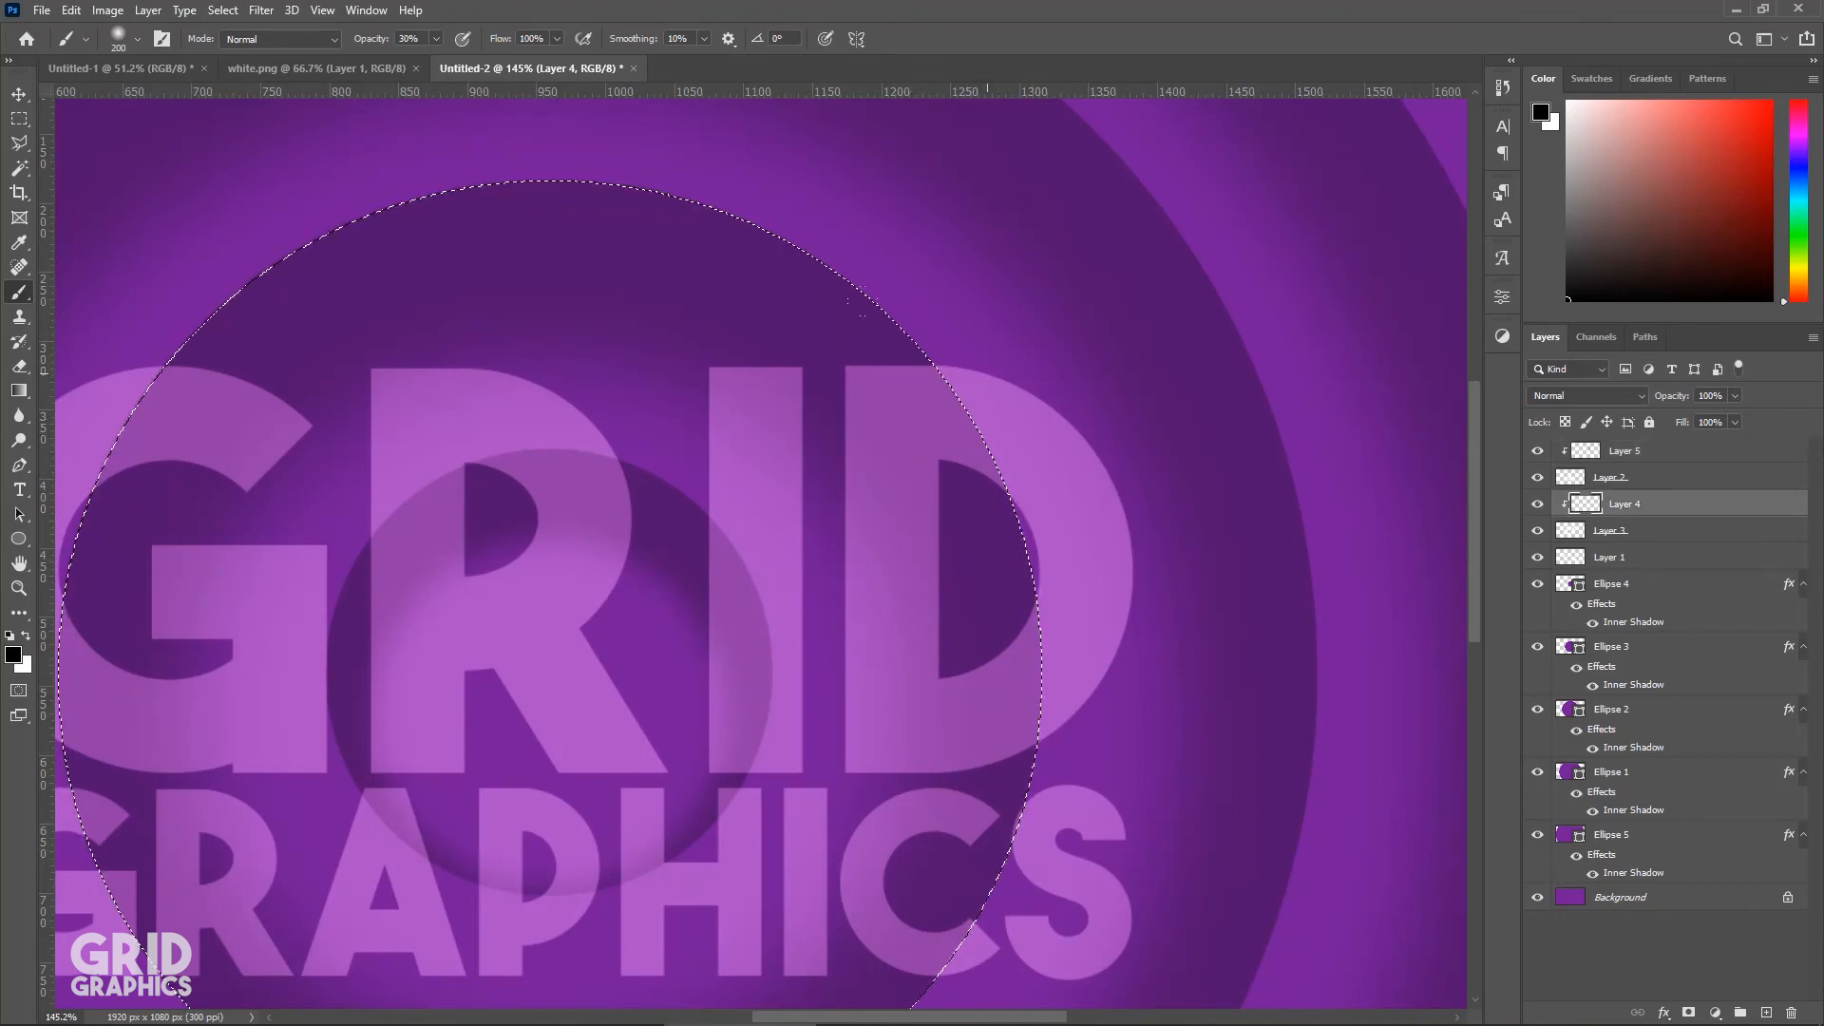
{"action": "left_click_drag", "start_coordinate": [854, 307], "coordinate": [1001, 443]}
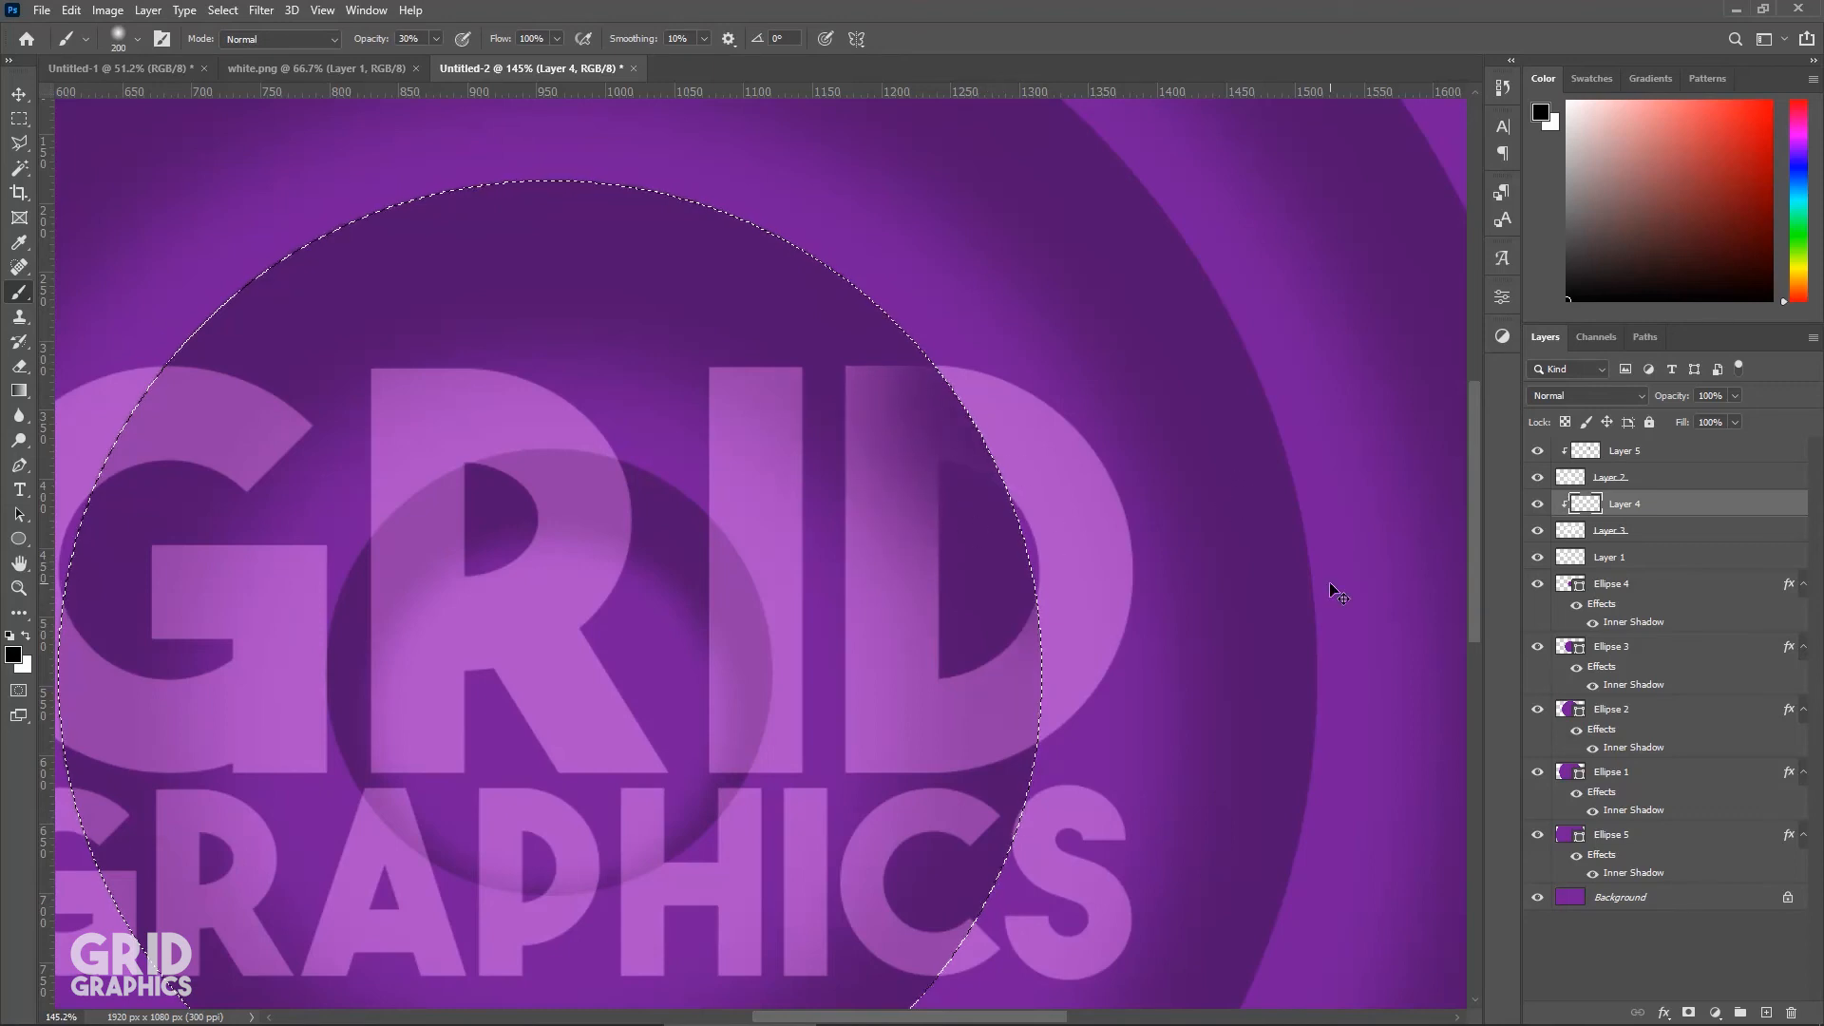
{"action": "key", "text": "ctrl+z"}
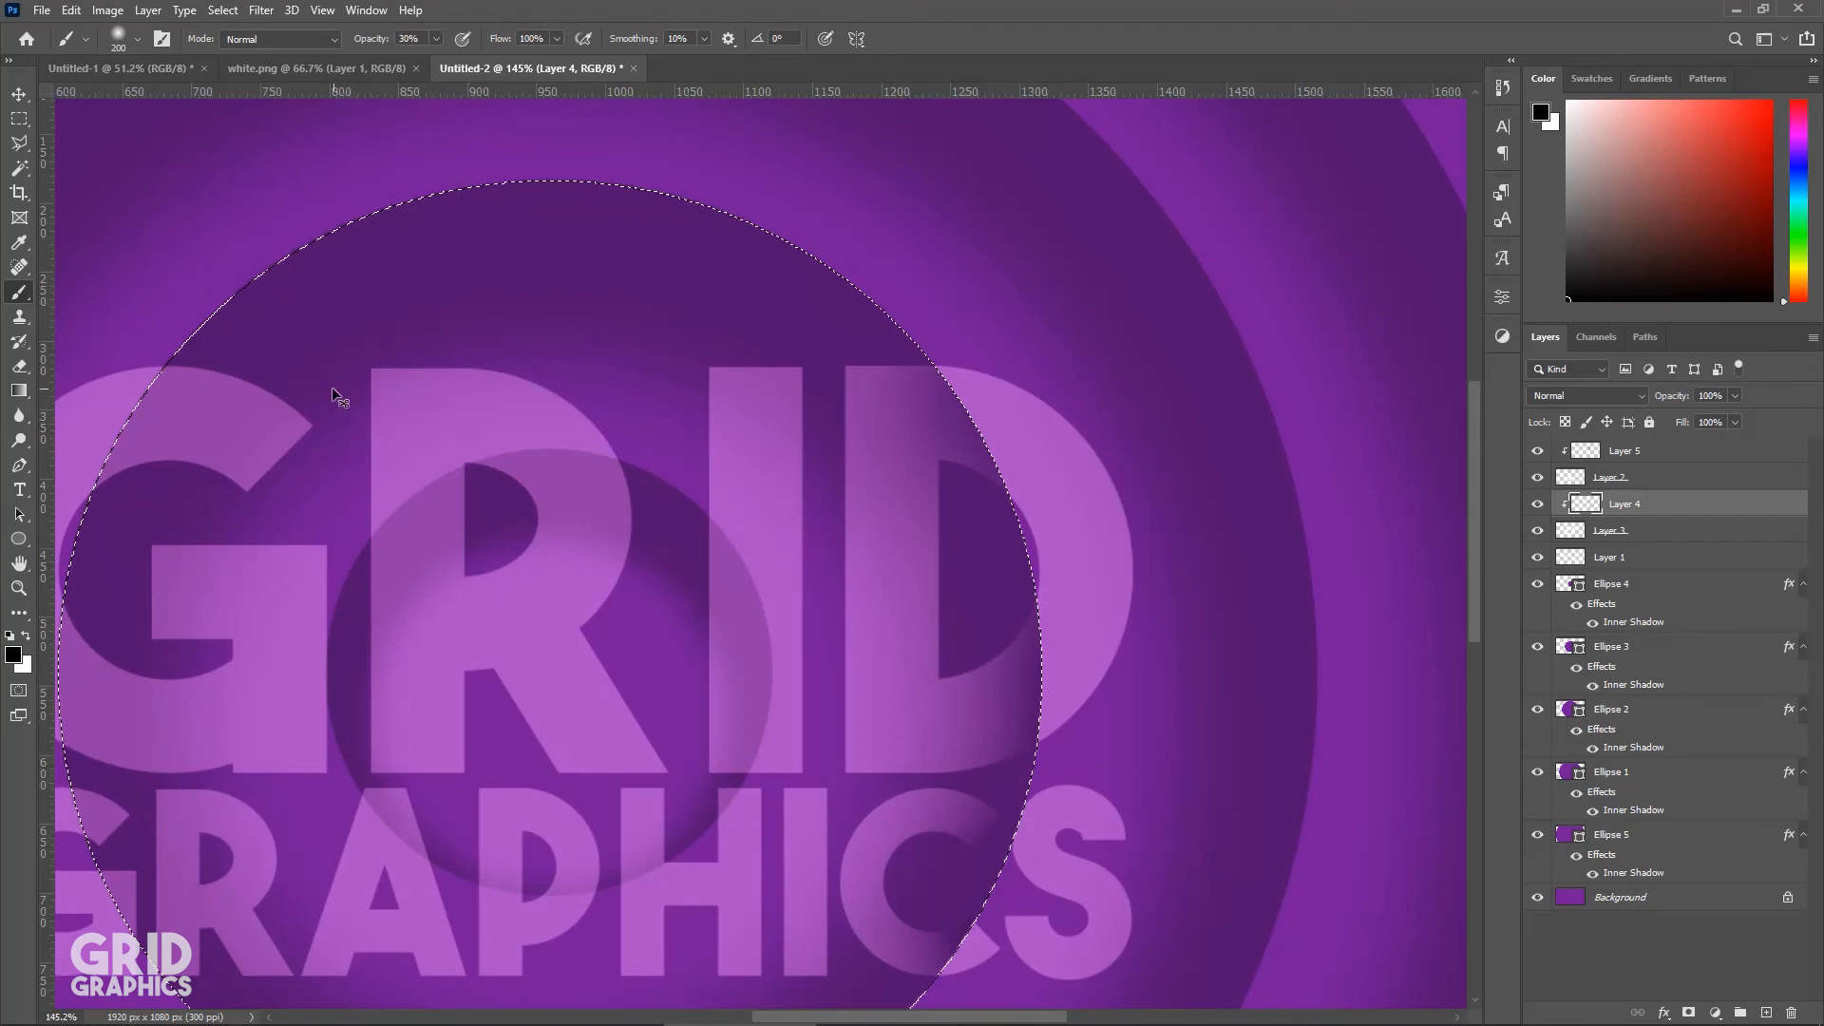
{"action": "scroll", "coordinate": [333, 394], "scroll_direction": "left", "scroll_amount": 5}
{"action": "mouse_move", "coordinate": [240, 285]}
{"action": "left_mouse_down"}
{"action": "mouse_move", "coordinate": [192, 403]}
{"action": "mouse_move", "coordinate": [210, 331]}
{"action": "mouse_move", "coordinate": [164, 422]}
{"action": "mouse_move", "coordinate": [152, 526]}
{"action": "left_mouse_up"}
{"action": "mouse_move", "coordinate": [149, 626]}
{"action": "left_mouse_down"}
{"action": "mouse_move", "coordinate": [161, 589]}
{"action": "mouse_move", "coordinate": [140, 650]}
{"action": "mouse_move", "coordinate": [158, 759]}
{"action": "mouse_move", "coordinate": [177, 557]}
{"action": "mouse_move", "coordinate": [151, 796]}
{"action": "left_mouse_up"}
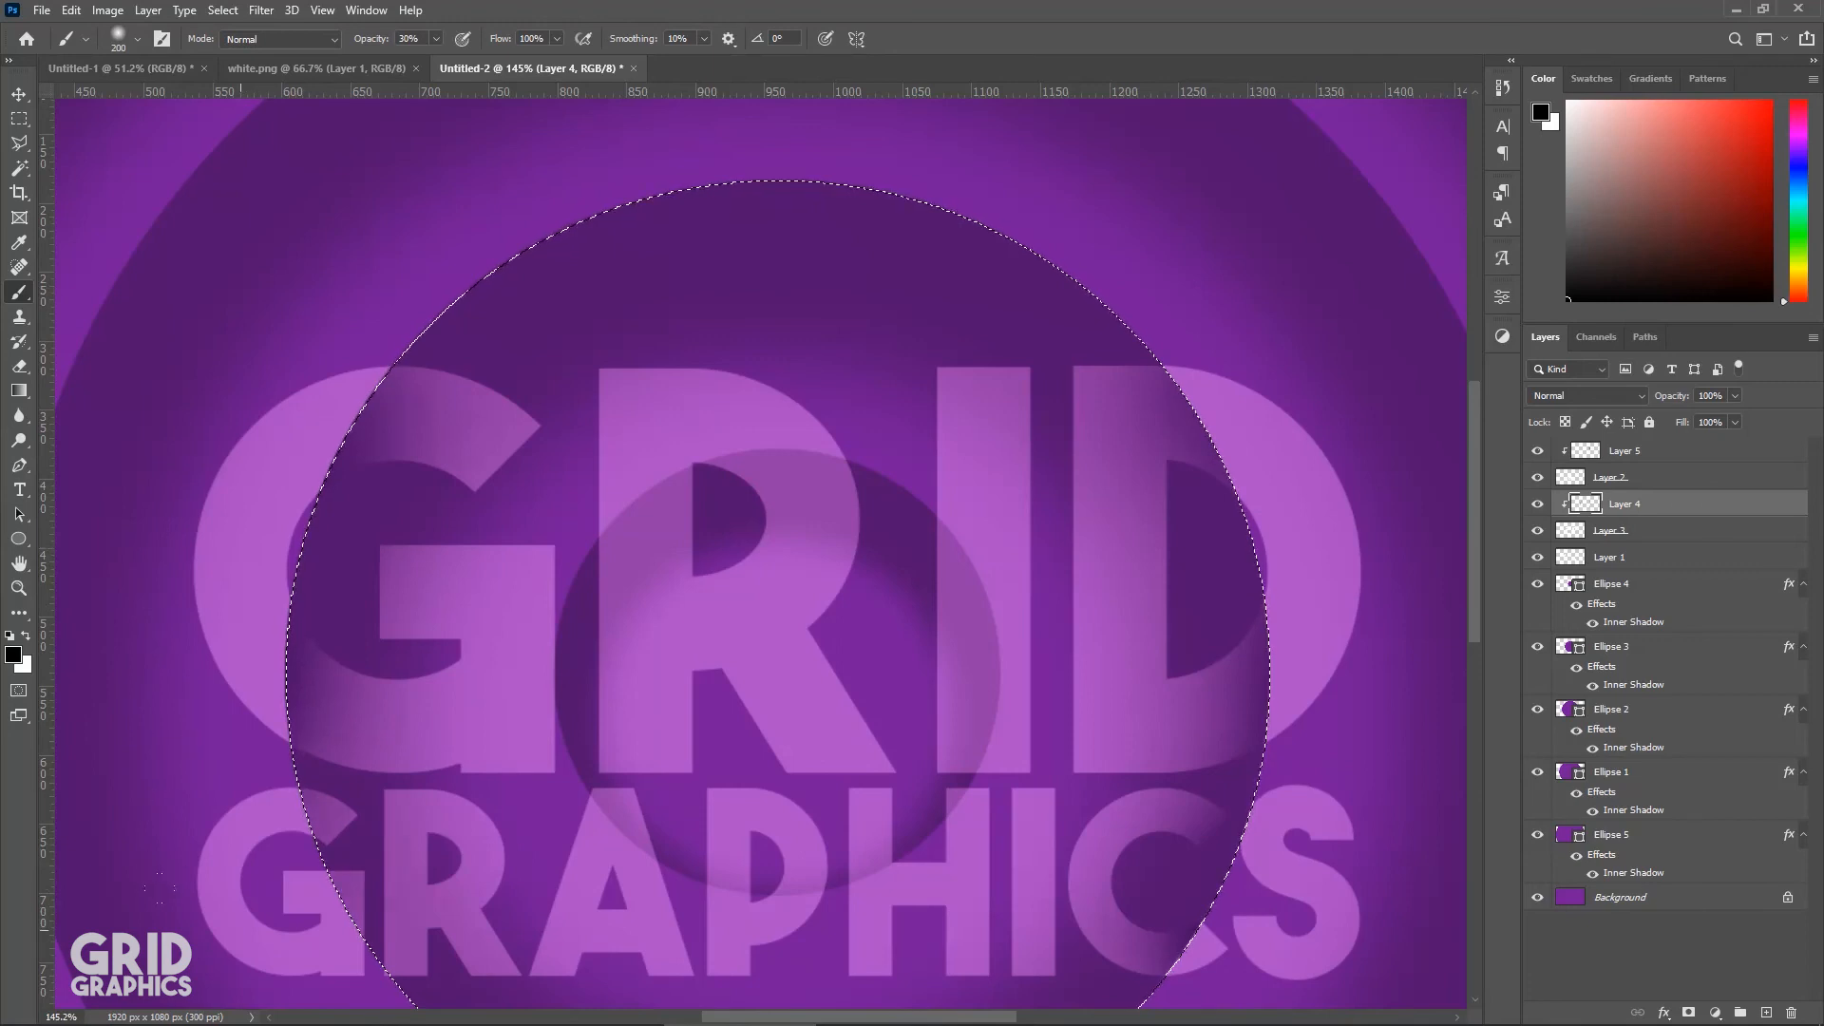
Step: Paint soft black brush shading on Layer 5 over the logo, along the inner edge of the smallest circle's selection
{"action": "scroll", "coordinate": [979, 570], "scroll_direction": "down", "scroll_amount": 2}
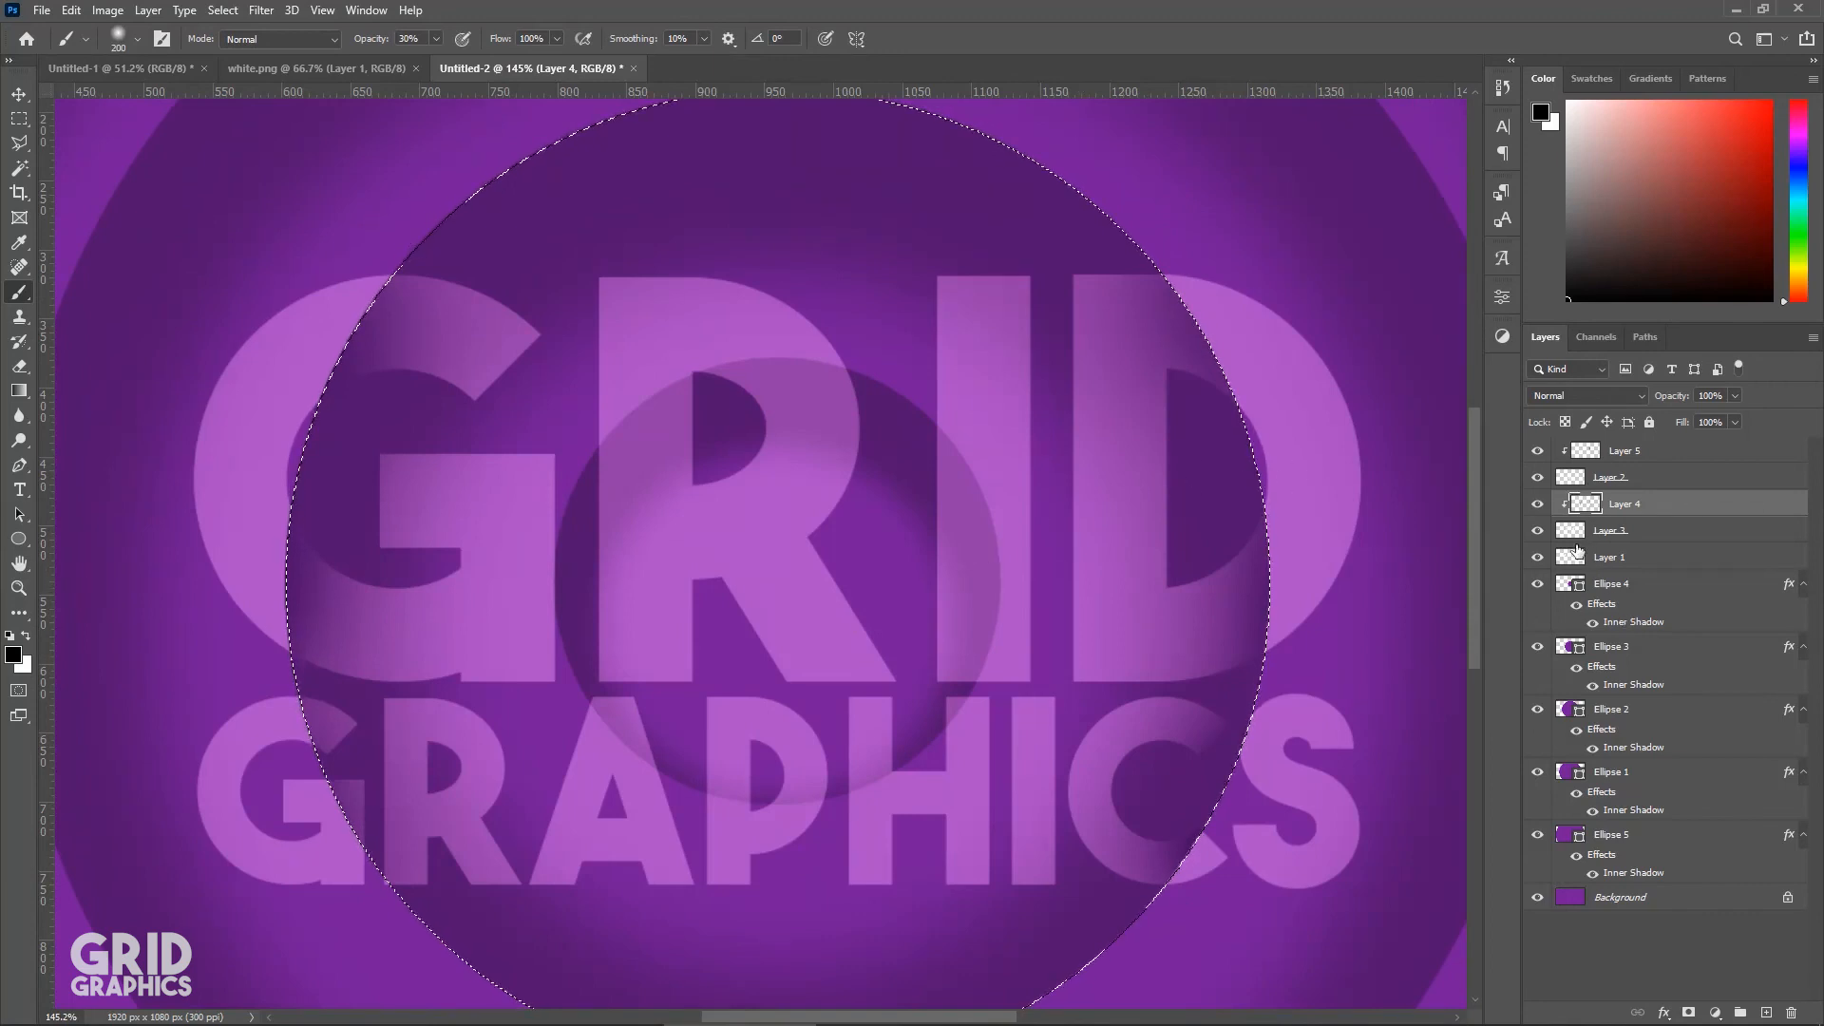
{"action": "left_click", "coordinate": [1572, 583], "text": "ctrl"}
{"action": "left_click", "coordinate": [1626, 458]}
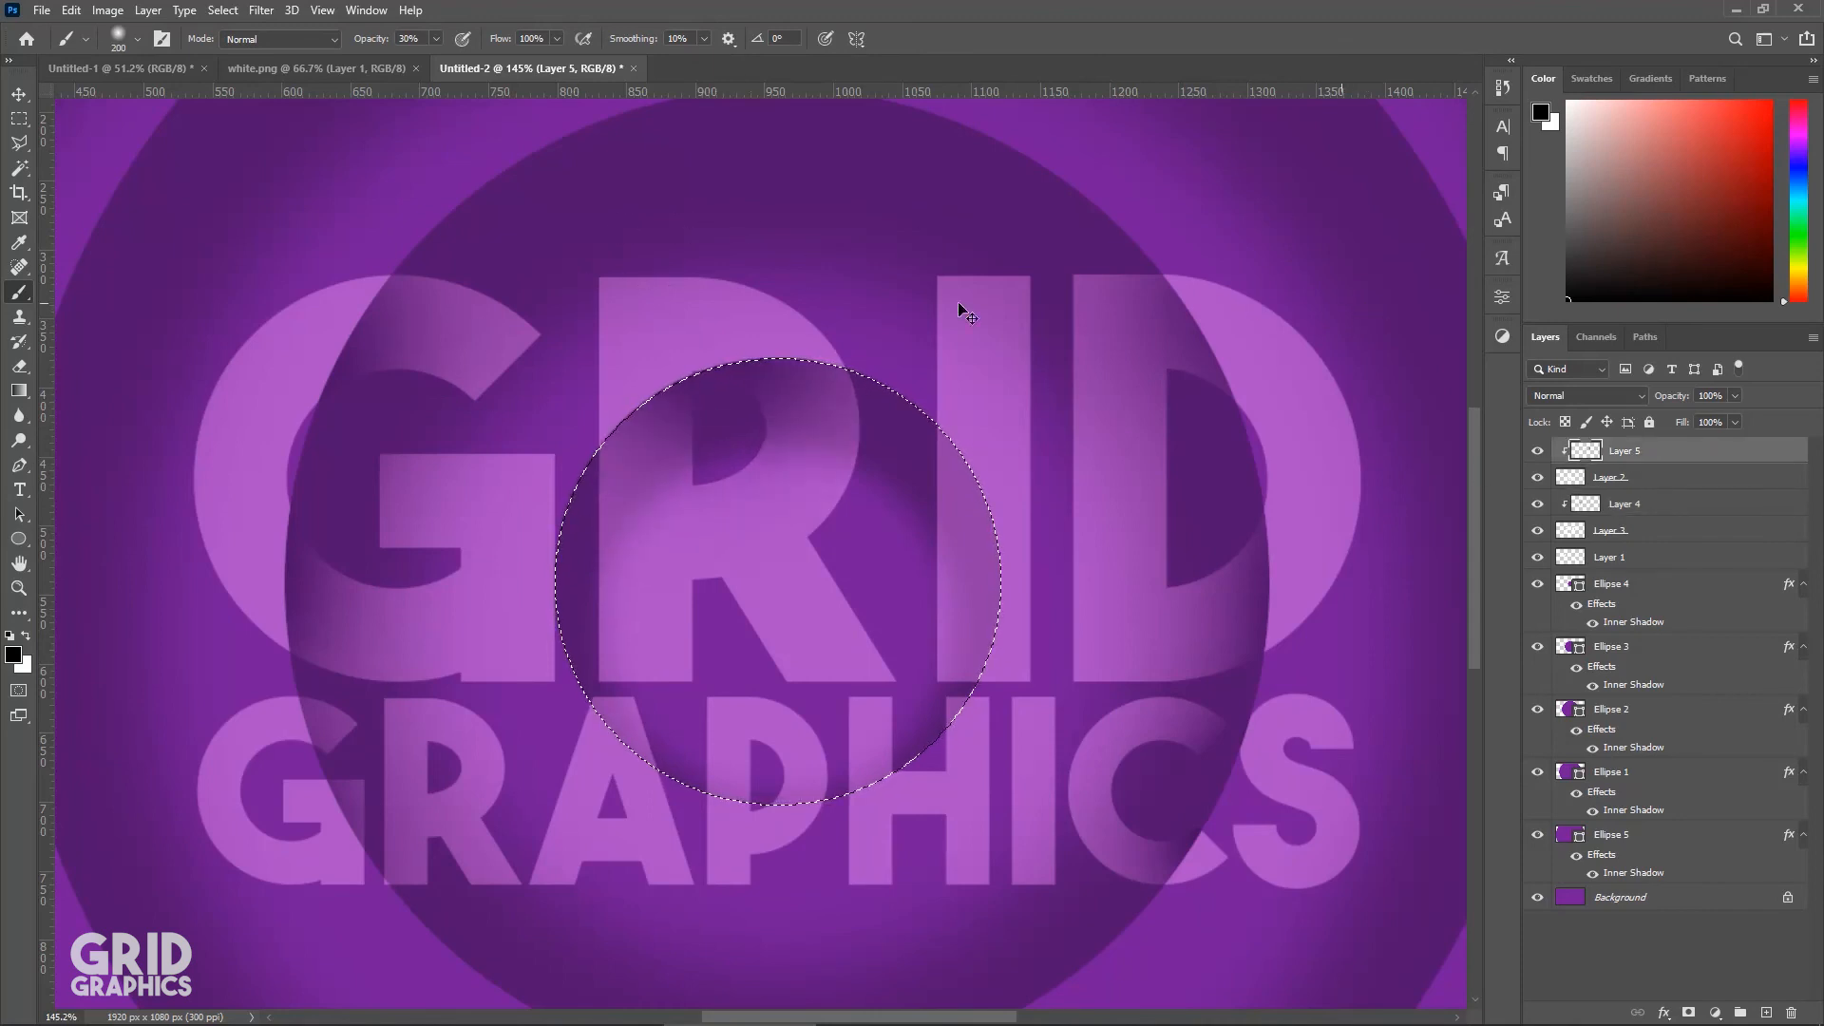
{"action": "key", "text": "ctrl+z"}
{"action": "key", "text": "ctrl+z"}
{"action": "left_click", "coordinate": [766, 302]}
{"action": "left_click", "coordinate": [771, 291]}
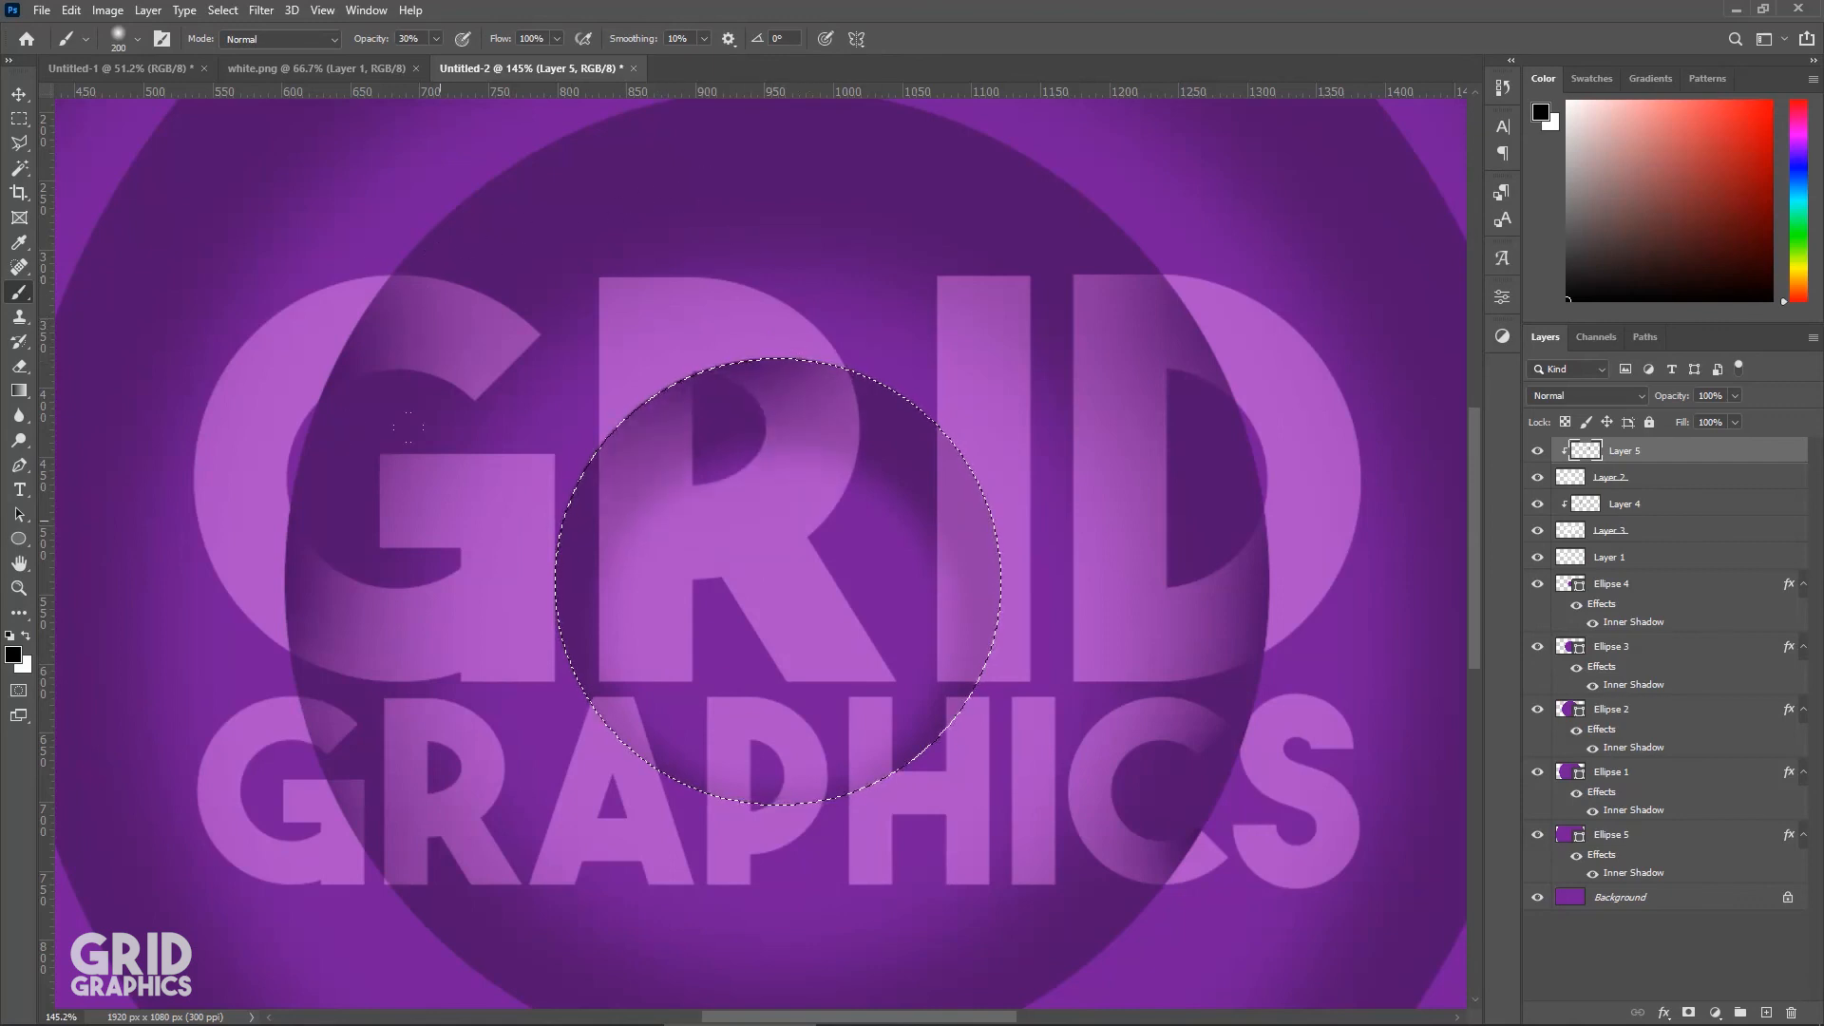
{"action": "left_click_drag", "start_coordinate": [953, 432], "coordinate": [1007, 568]}
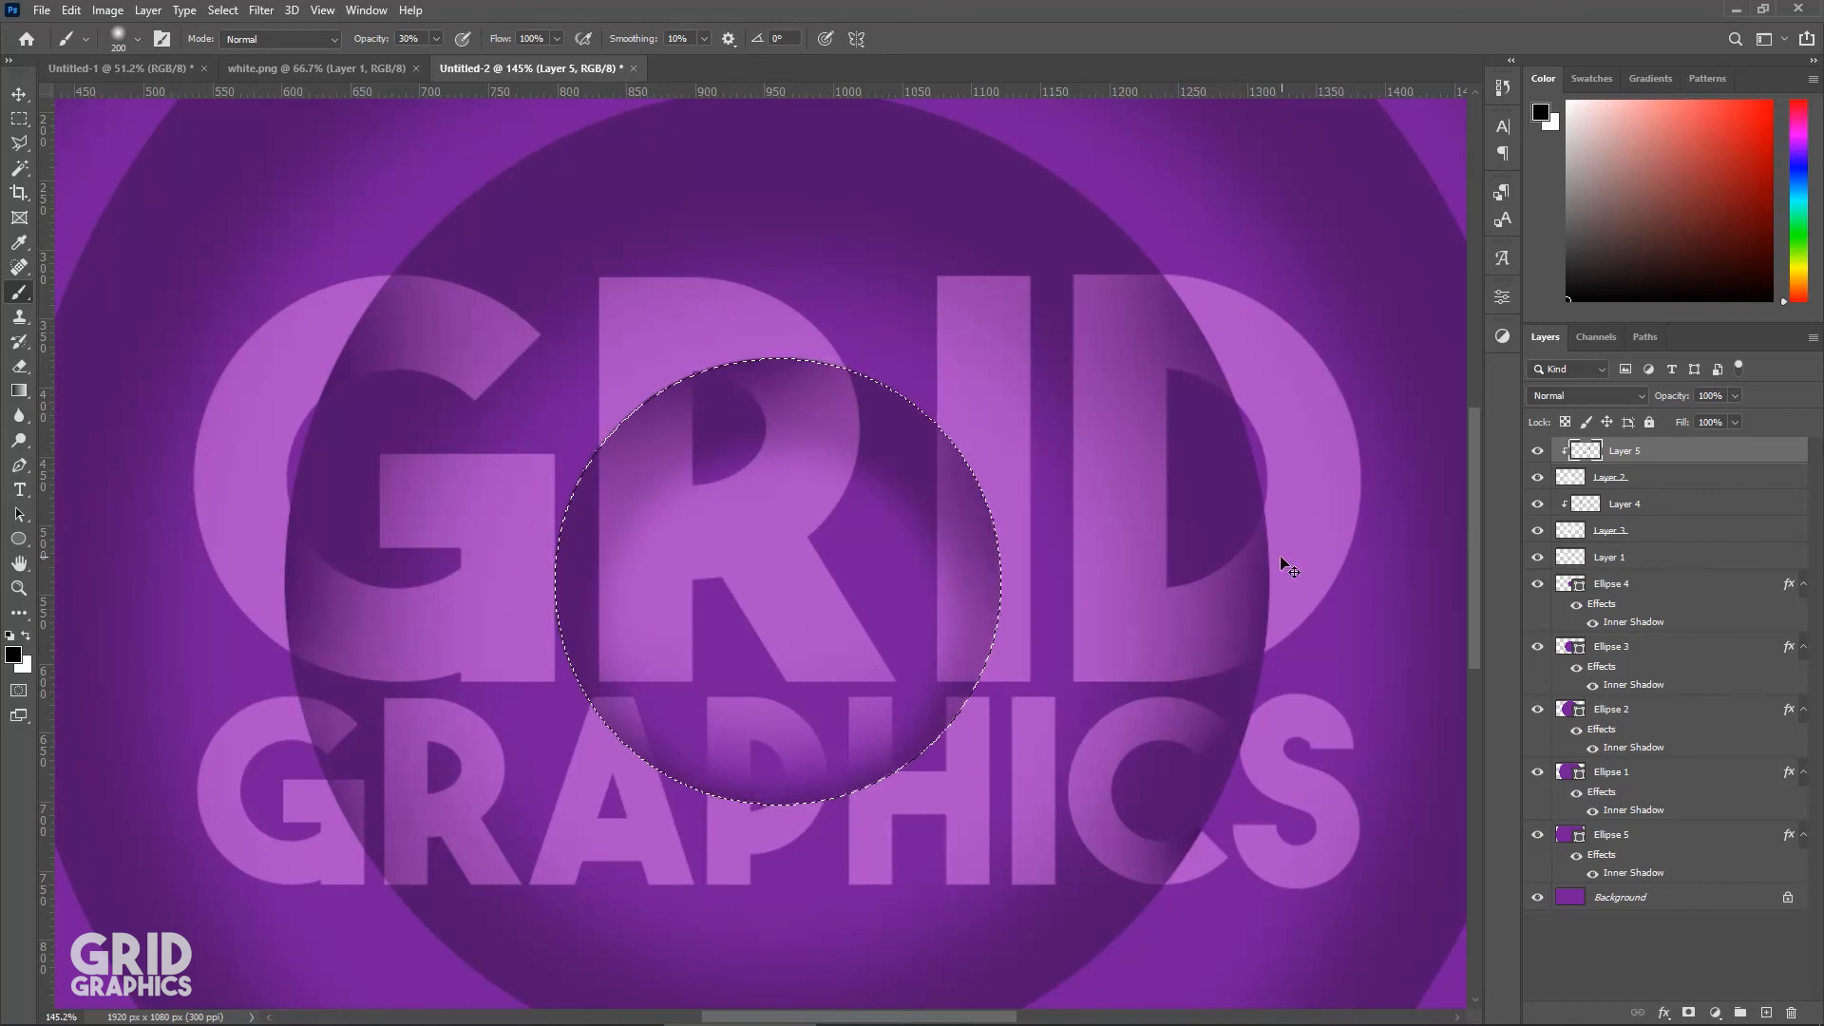
{"action": "scroll", "coordinate": [938, 402], "scroll_direction": "down", "scroll_amount": 3}
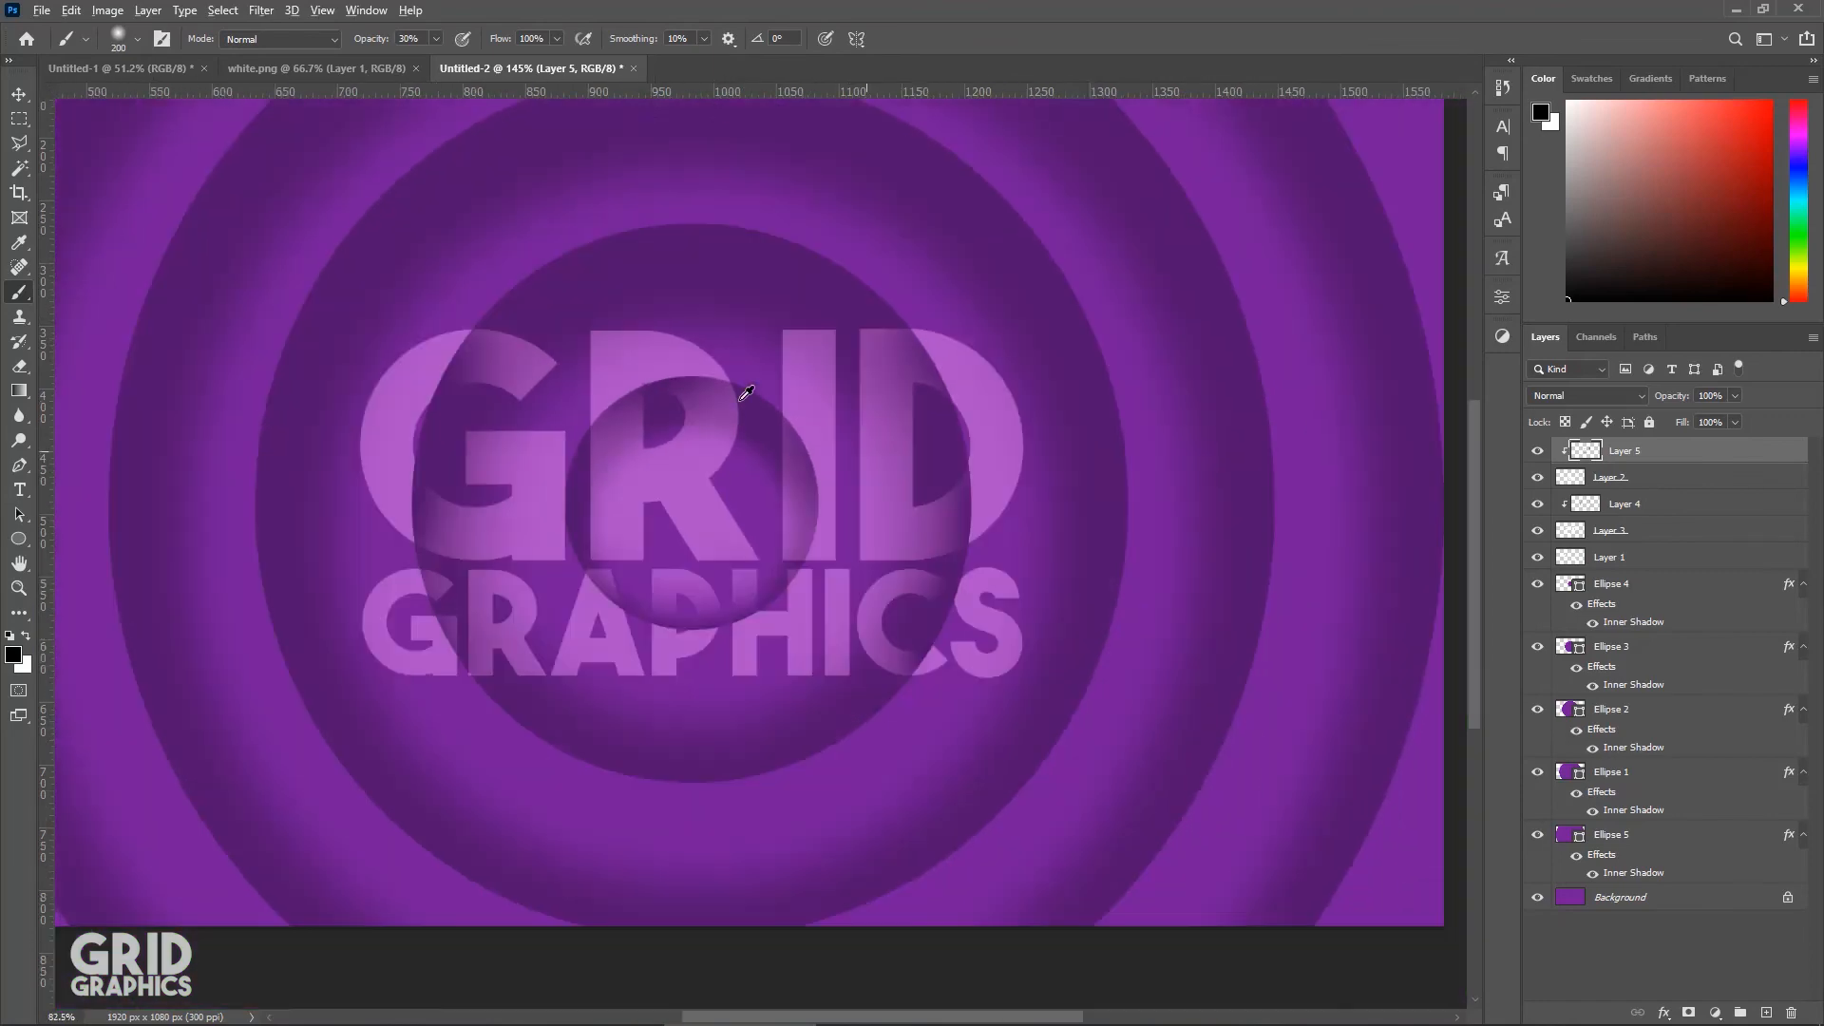